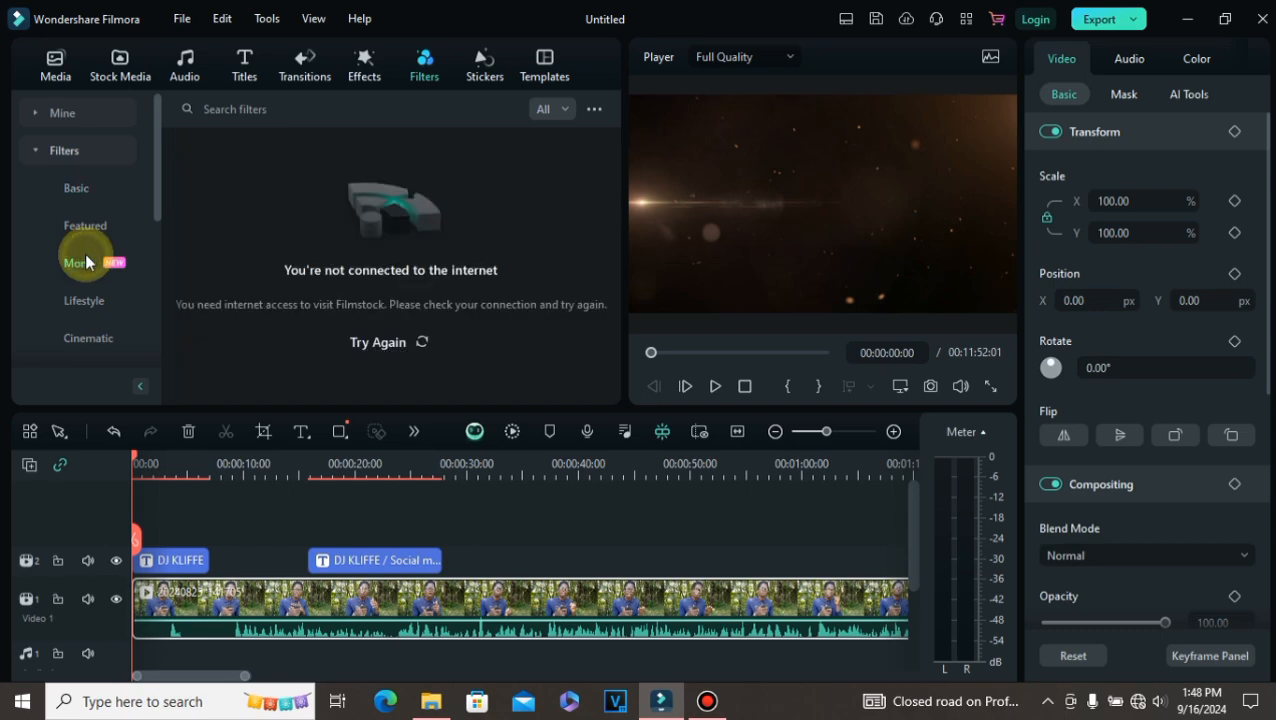
{"action": "left_click", "coordinate": [73, 194]}
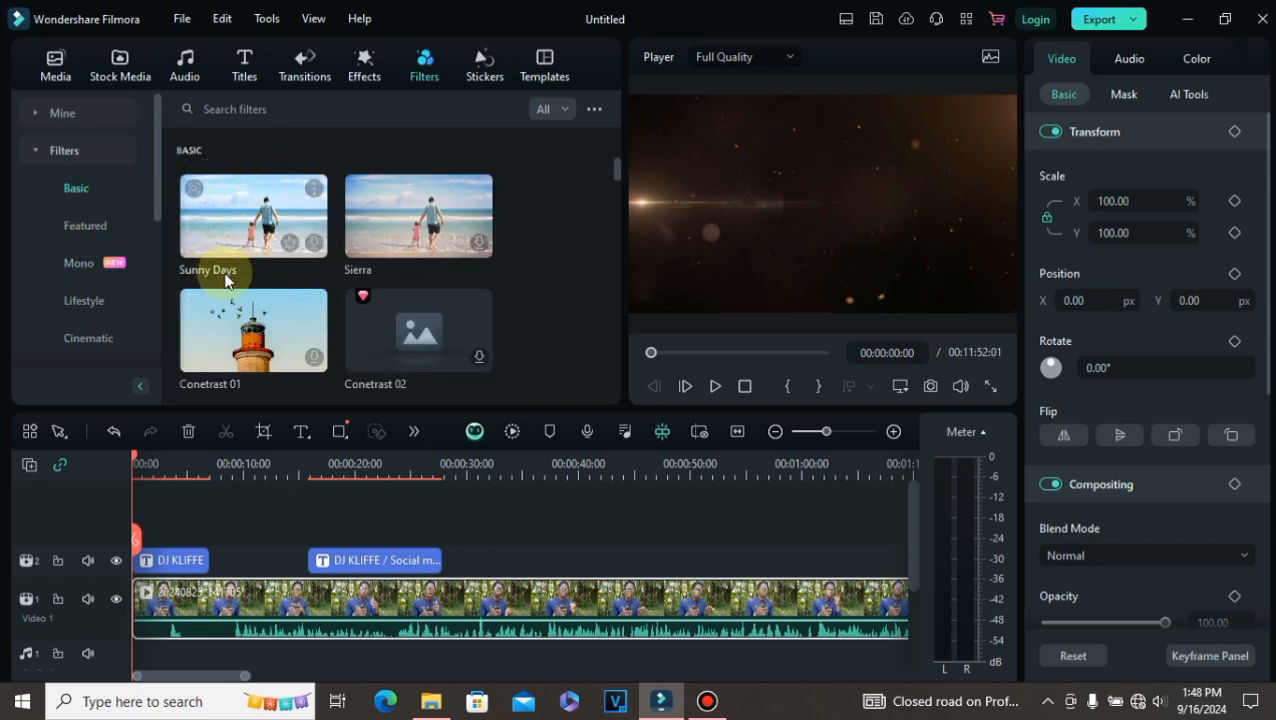
{"action": "left_click", "coordinate": [318, 558]}
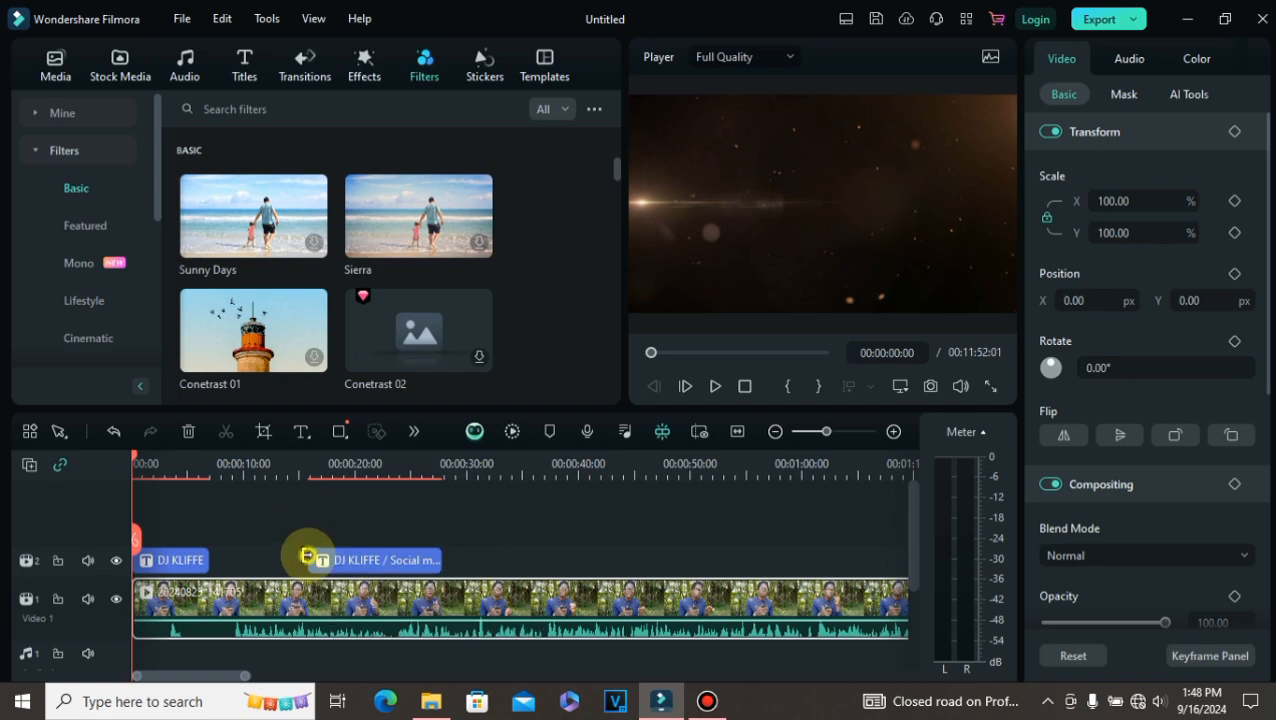
{"action": "left_click", "coordinate": [316, 592]}
{"action": "left_click", "coordinate": [131, 498]}
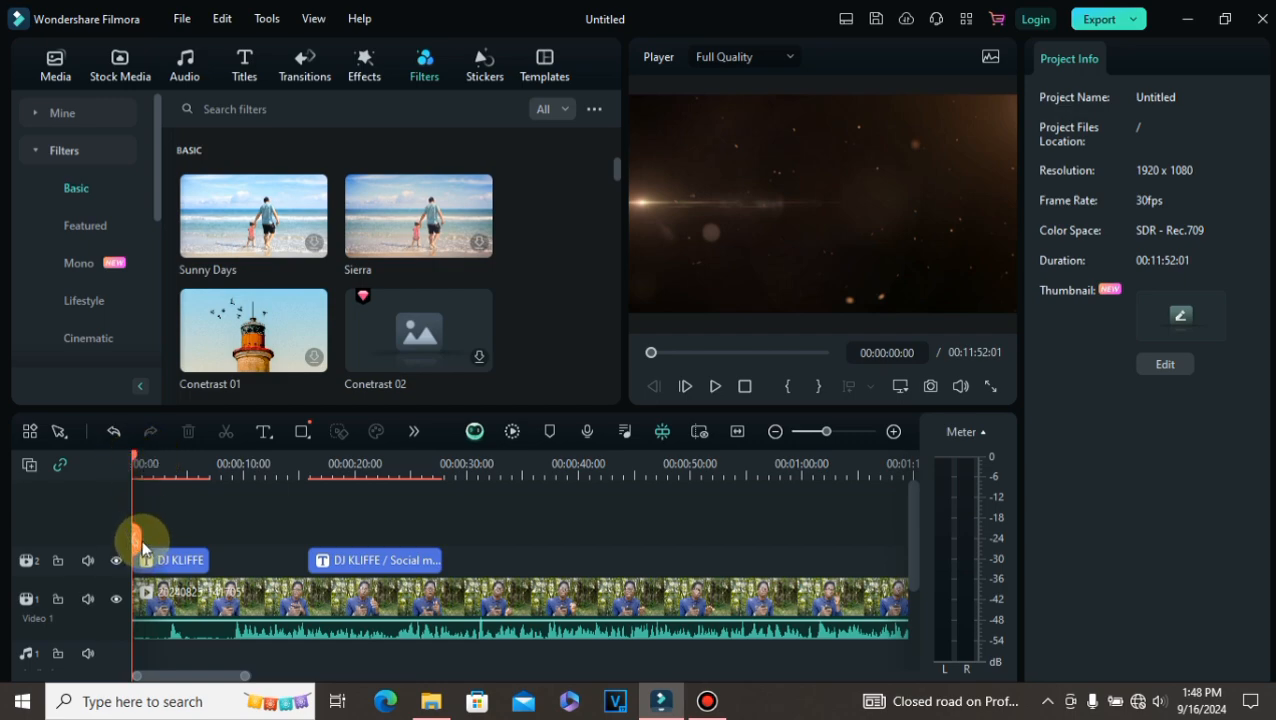
Step: Shift the main video clip along Video 1 so it starts after the DJ KLIFFE intro title, then play back the opening
{"action": "mouse_move", "coordinate": [141, 547]}
{"action": "left_mouse_down"}
{"action": "mouse_move", "coordinate": [265, 558]}
{"action": "mouse_move", "coordinate": [145, 543]}
{"action": "left_mouse_up"}
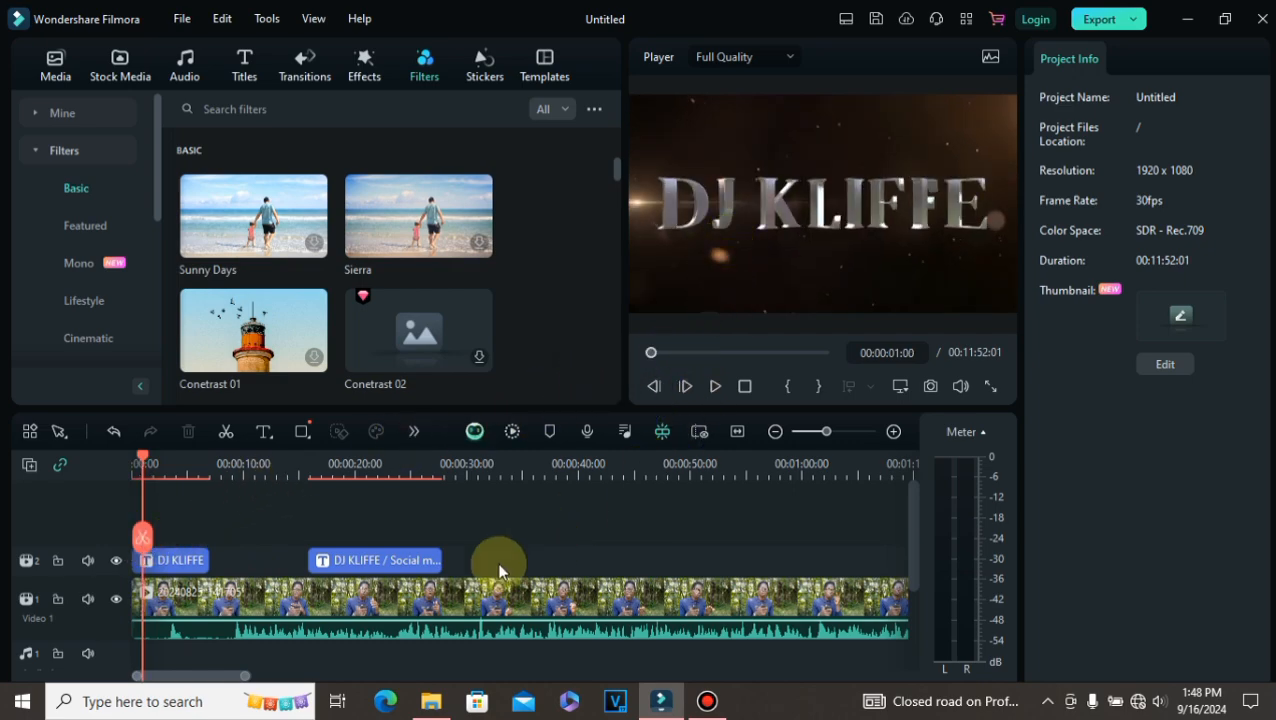
{"action": "left_click_drag", "start_coordinate": [340, 595], "coordinate": [418, 595]}
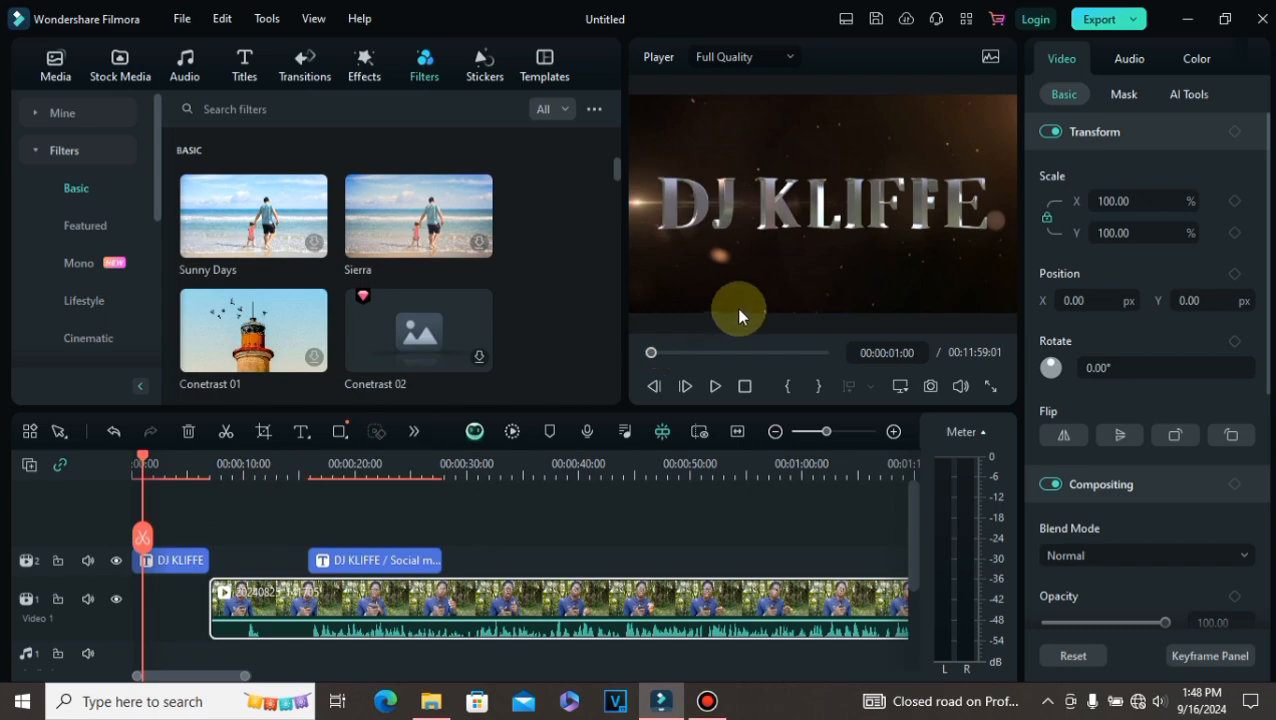
{"action": "left_click", "coordinate": [714, 387]}
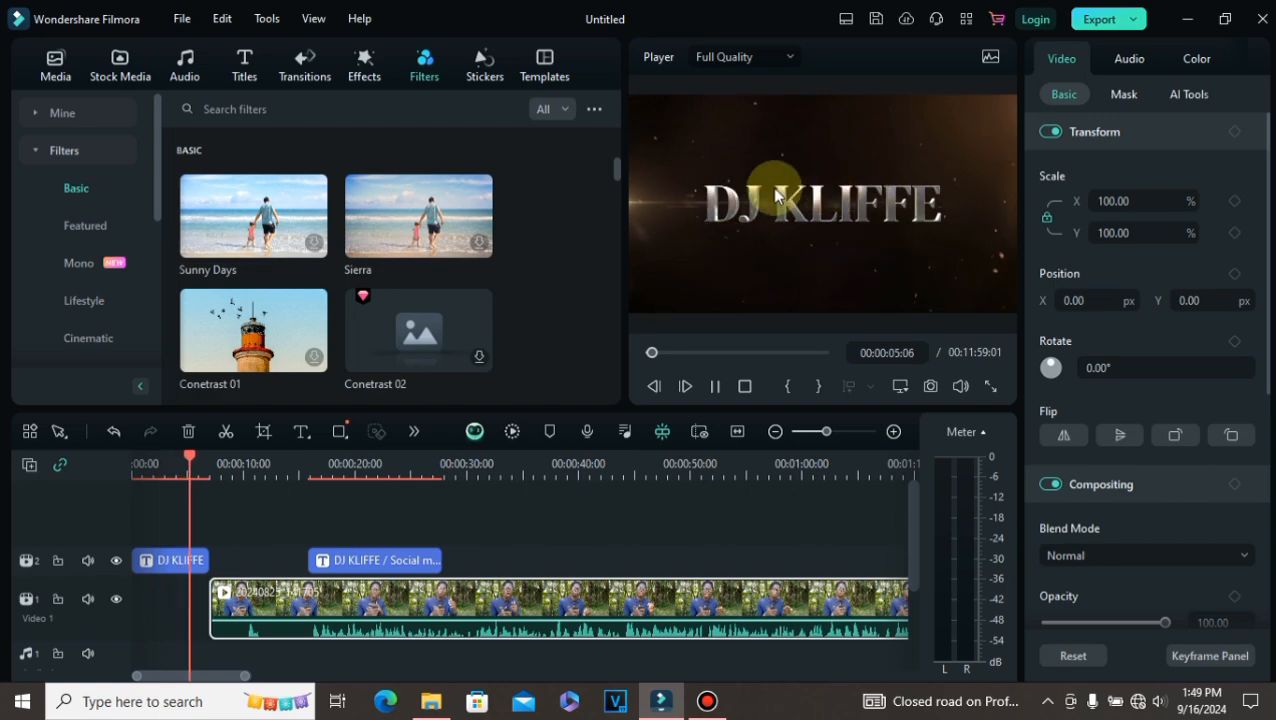
{"action": "left_click", "coordinate": [715, 387]}
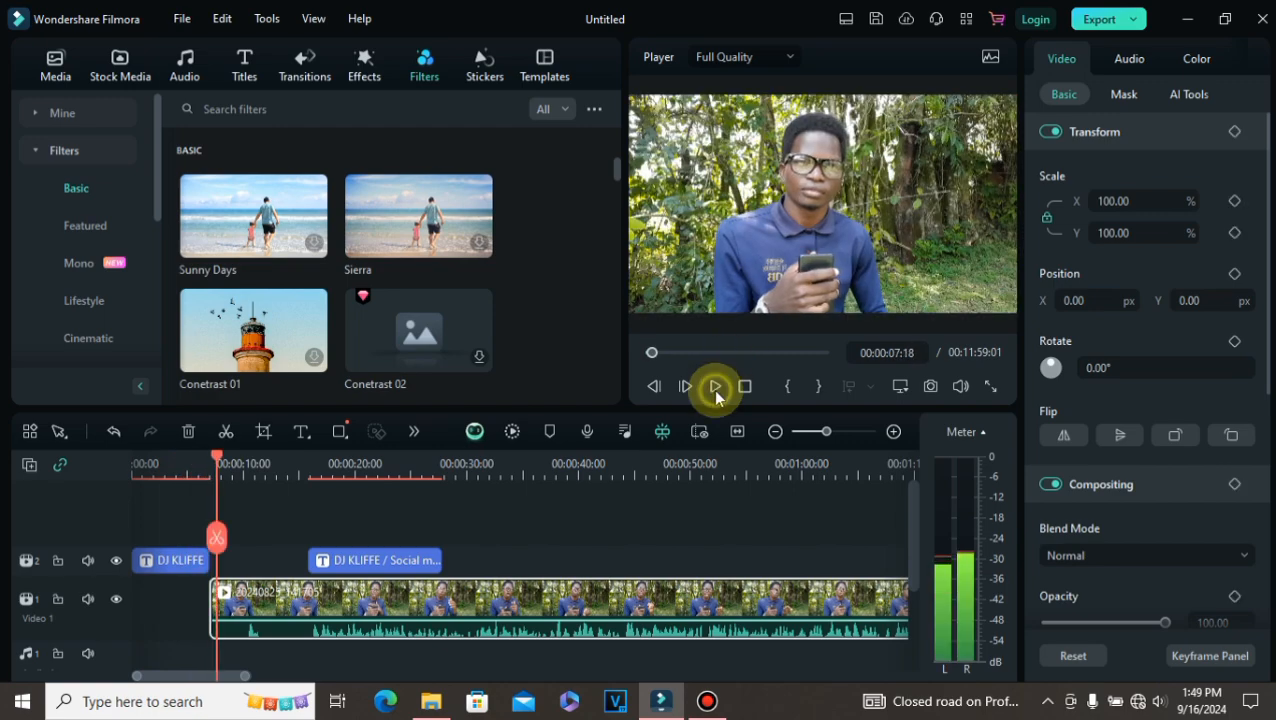
Step: Select the DJ KLIFFE / Social media title clip and play the video from its start to review it
{"action": "left_click", "coordinate": [300, 549]}
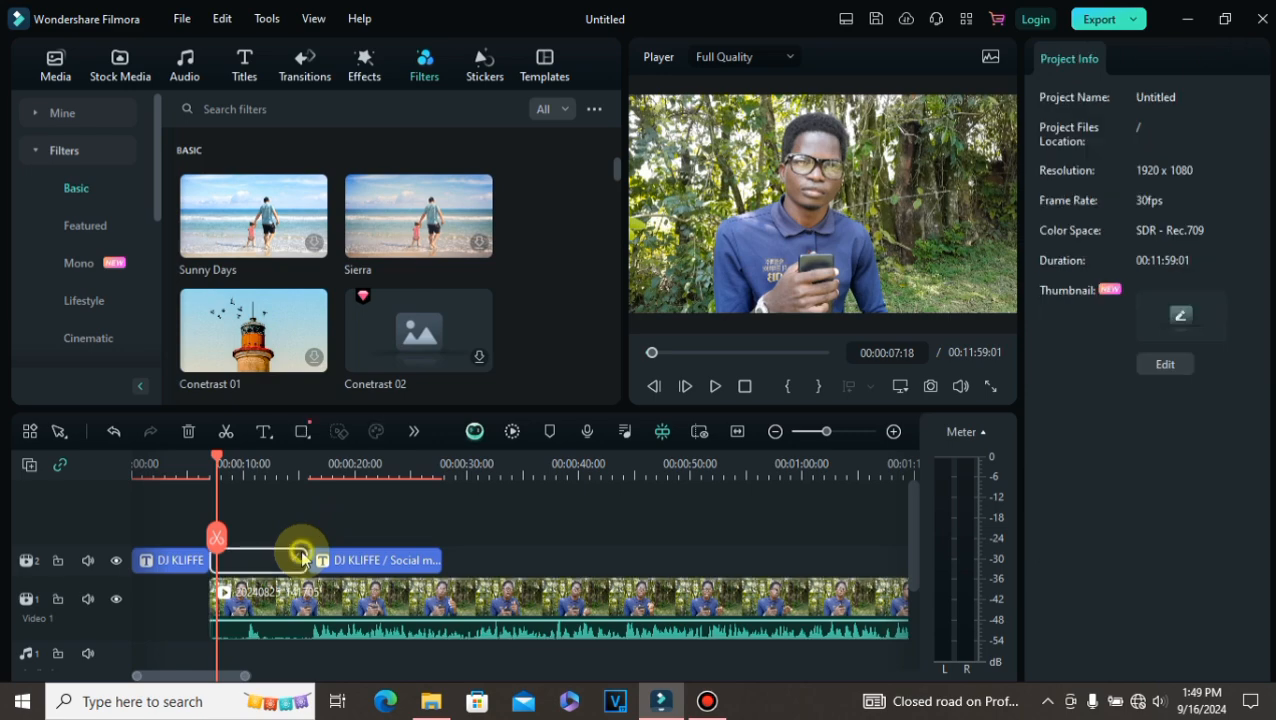
{"action": "left_click", "coordinate": [335, 568]}
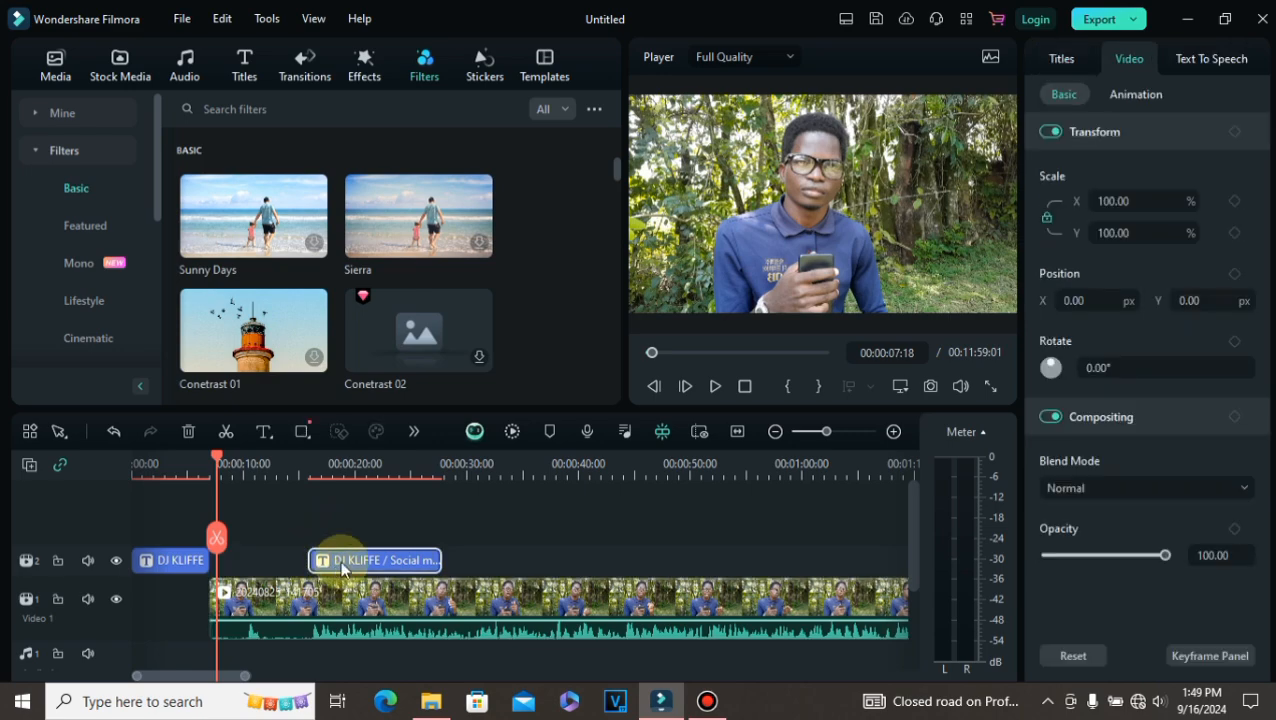
{"action": "left_click_drag", "start_coordinate": [218, 545], "coordinate": [312, 560]}
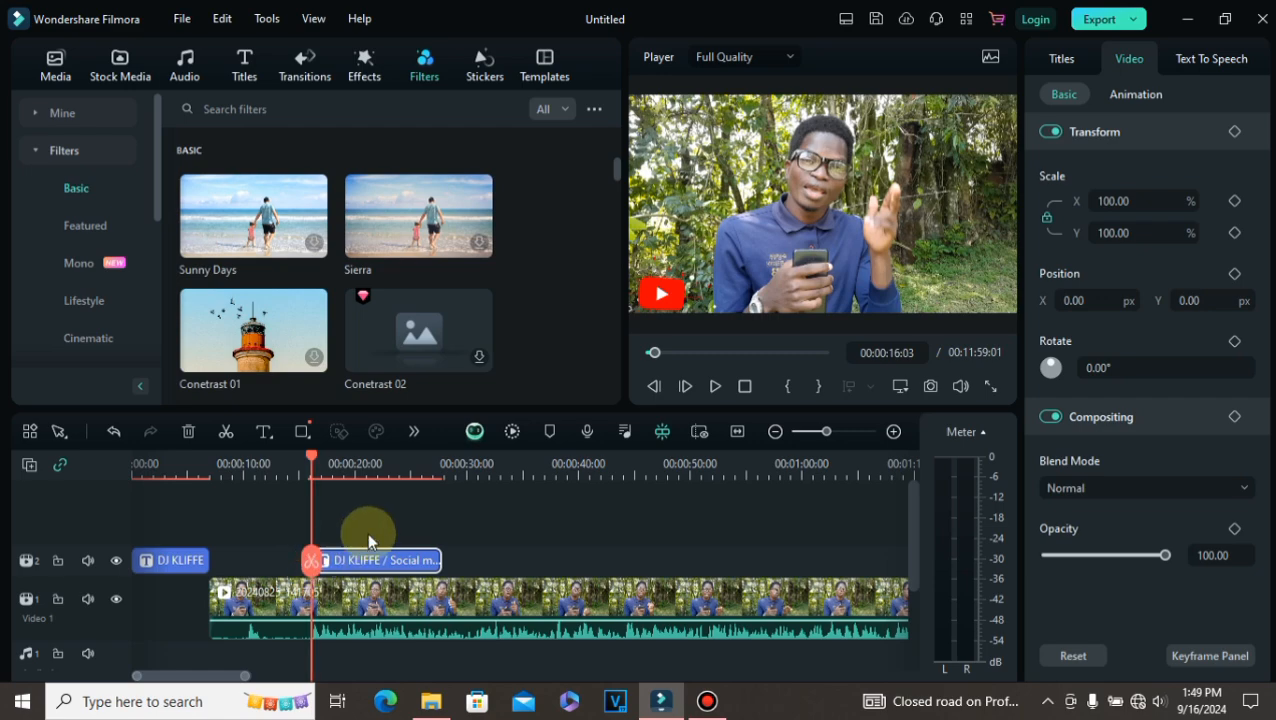
{"action": "left_click", "coordinate": [708, 390]}
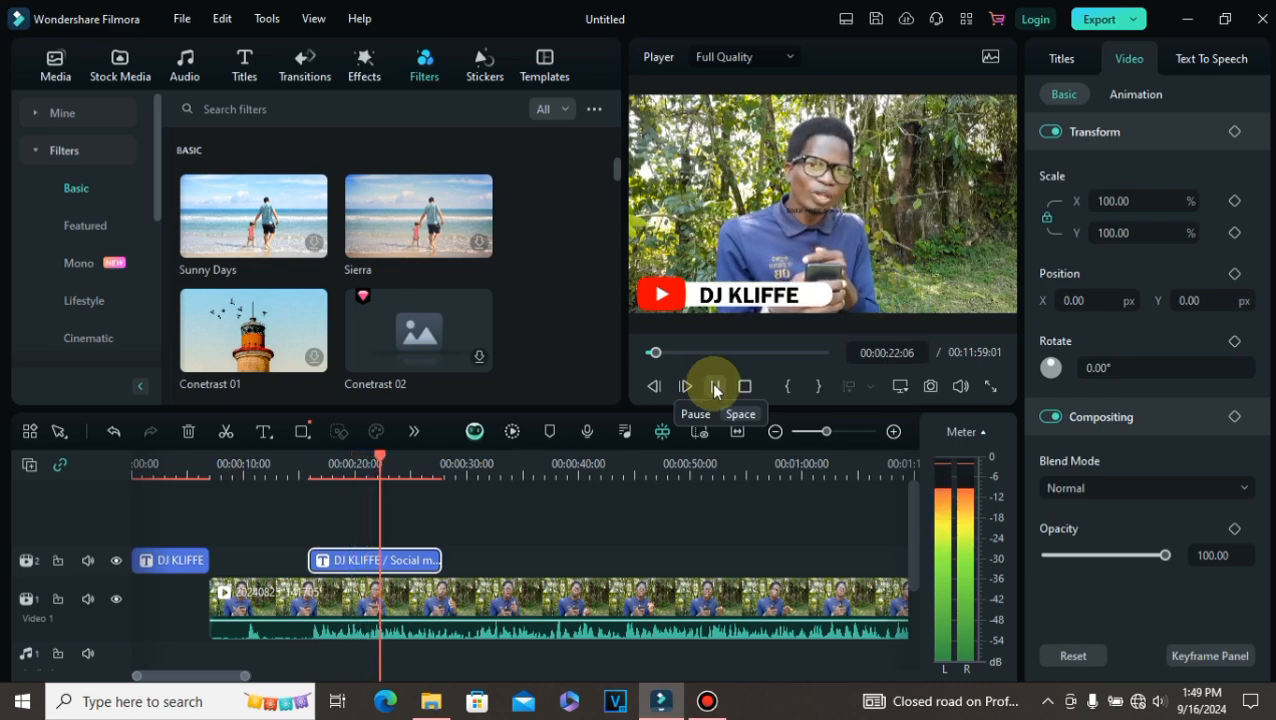
{"action": "left_click", "coordinate": [715, 390]}
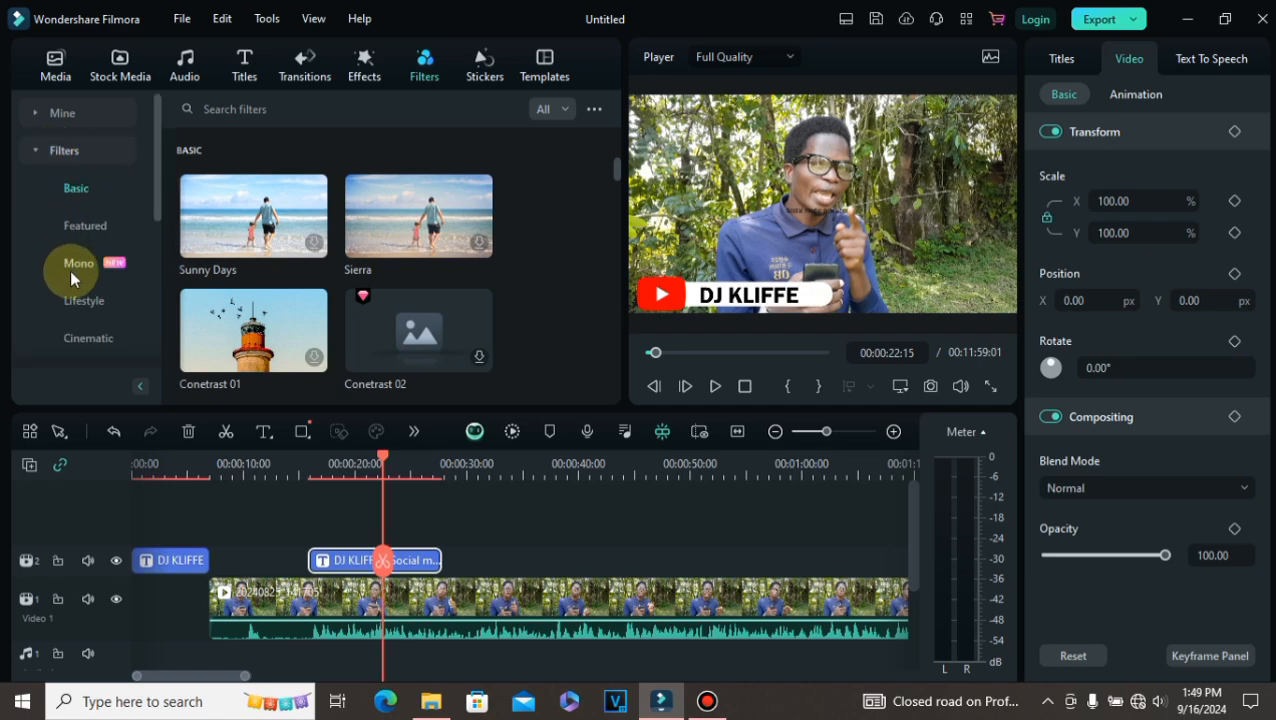
Step: Browse the filter categories, then open the Titles library and scroll through the trending title templates
{"action": "scroll", "coordinate": [70, 270], "scroll_direction": "down", "scroll_amount": 5}
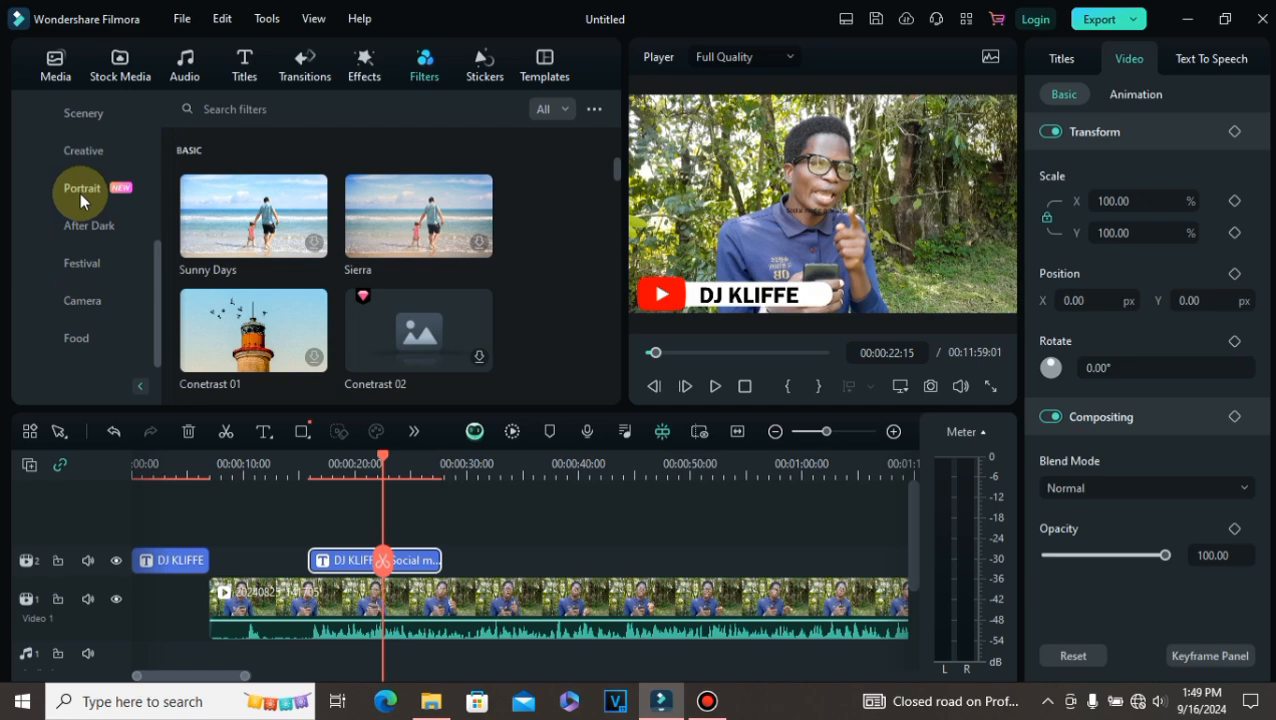
{"action": "scroll", "coordinate": [80, 190], "scroll_direction": "up", "scroll_amount": 5}
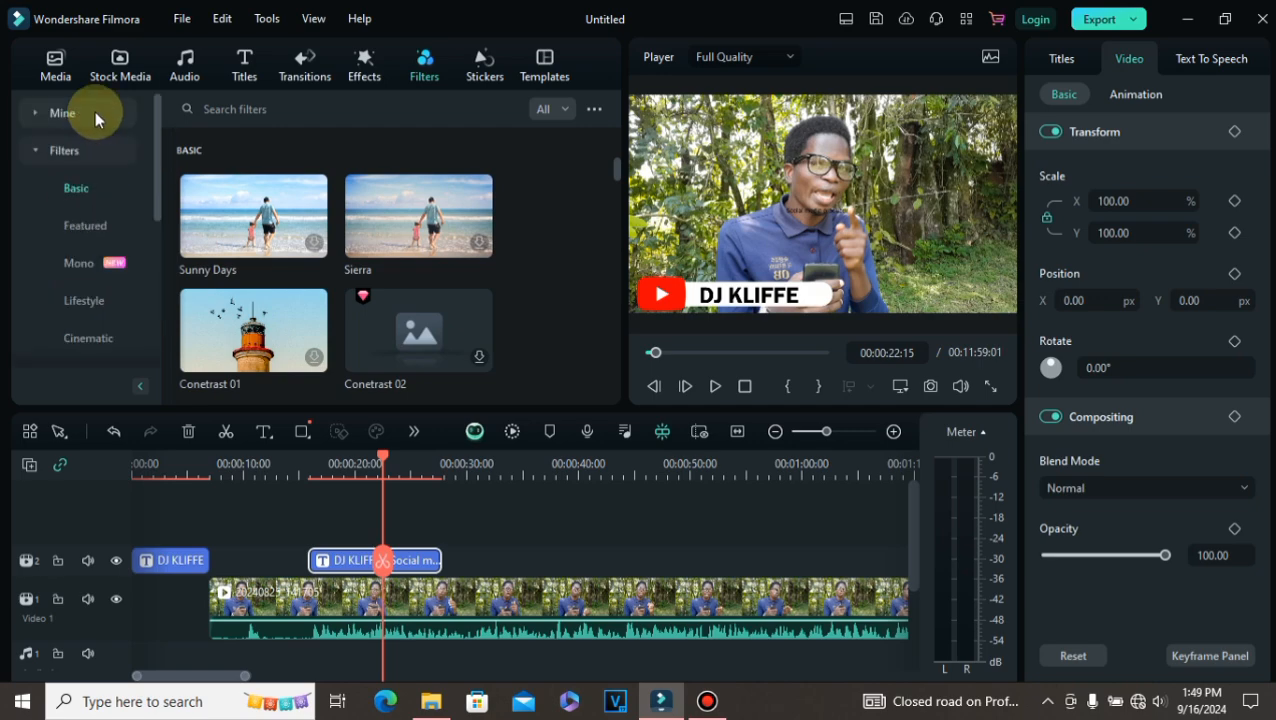
{"action": "scroll", "coordinate": [95, 210], "scroll_direction": "down", "scroll_amount": 5}
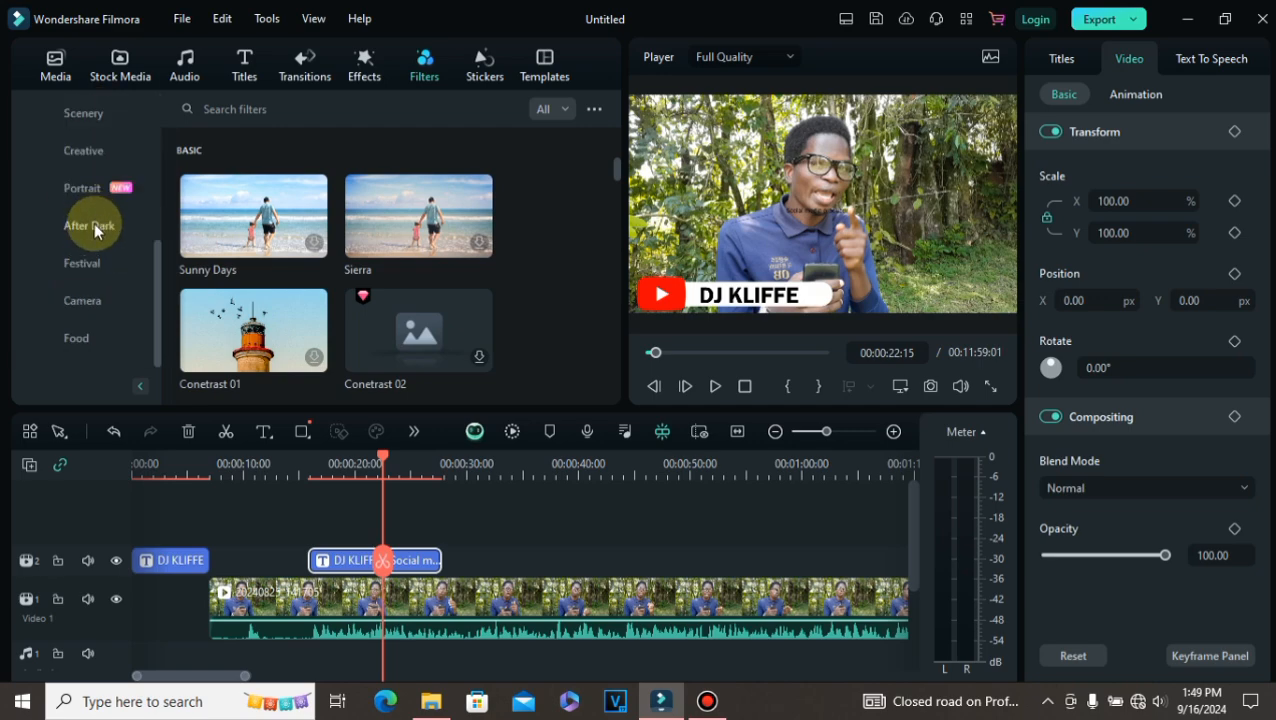
{"action": "scroll", "coordinate": [94, 230], "scroll_direction": "up", "scroll_amount": 5}
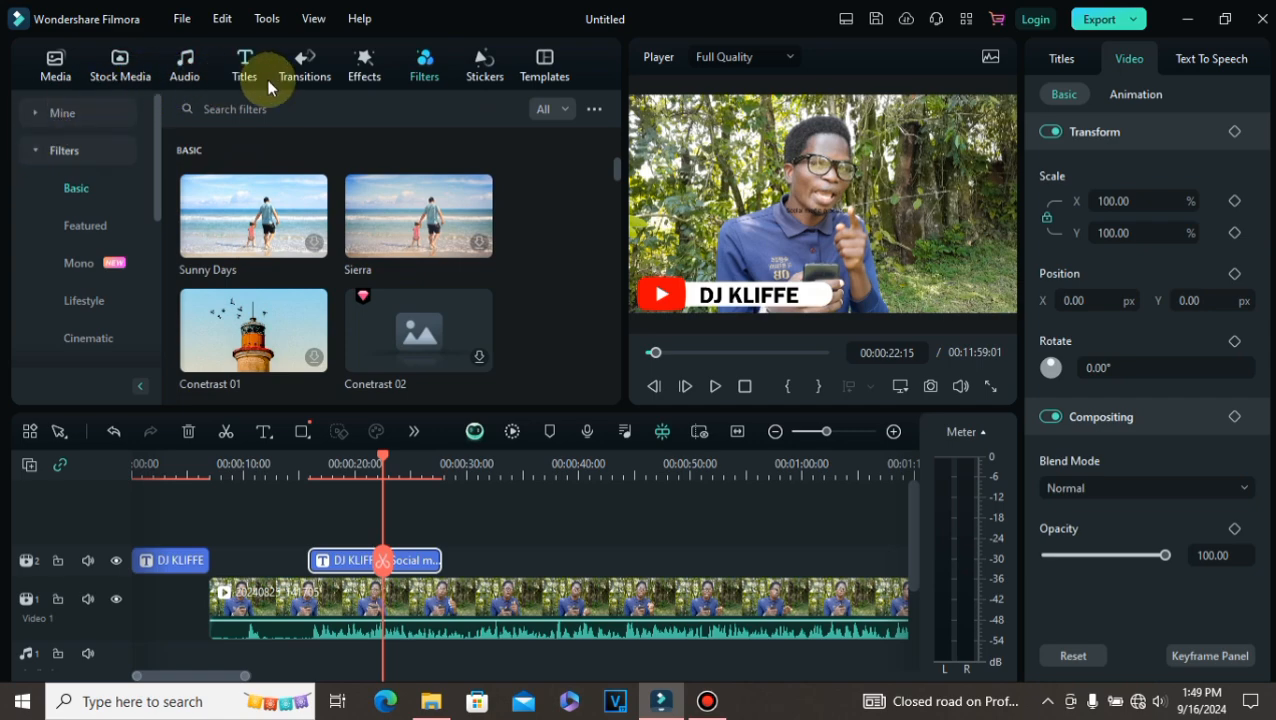
{"action": "left_click", "coordinate": [237, 65]}
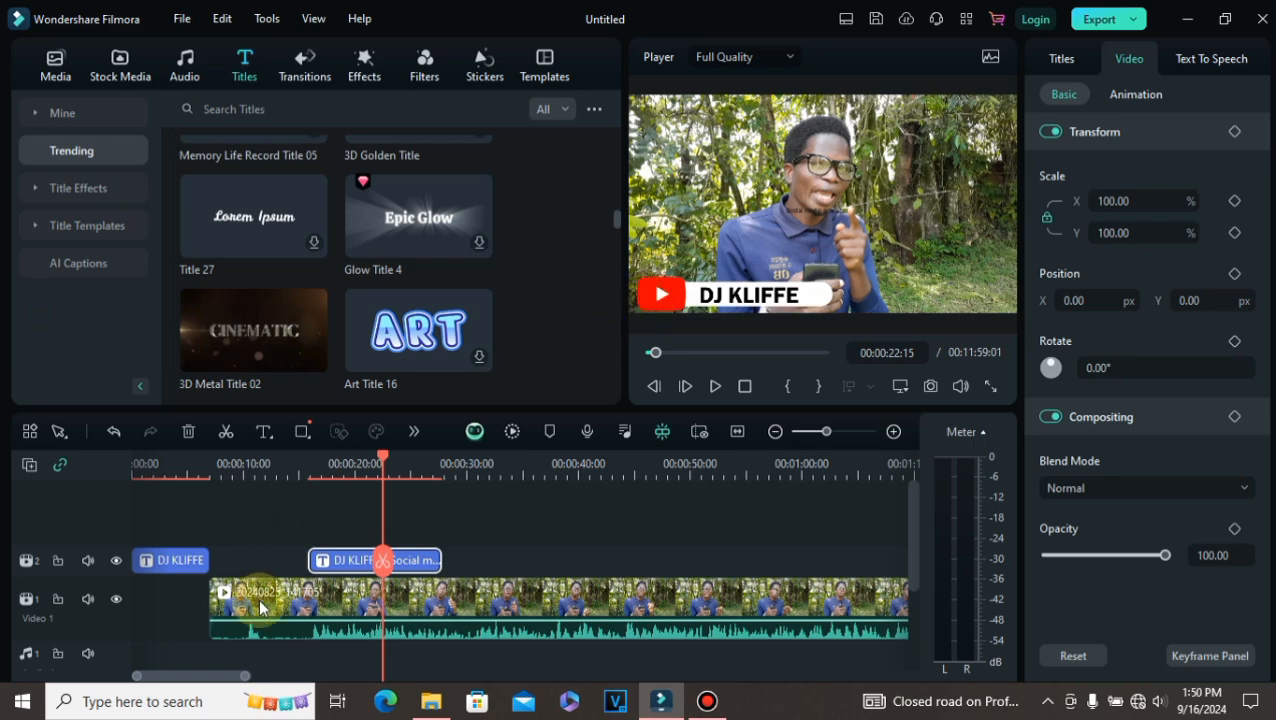
{"action": "mouse_move", "coordinate": [236, 349]}
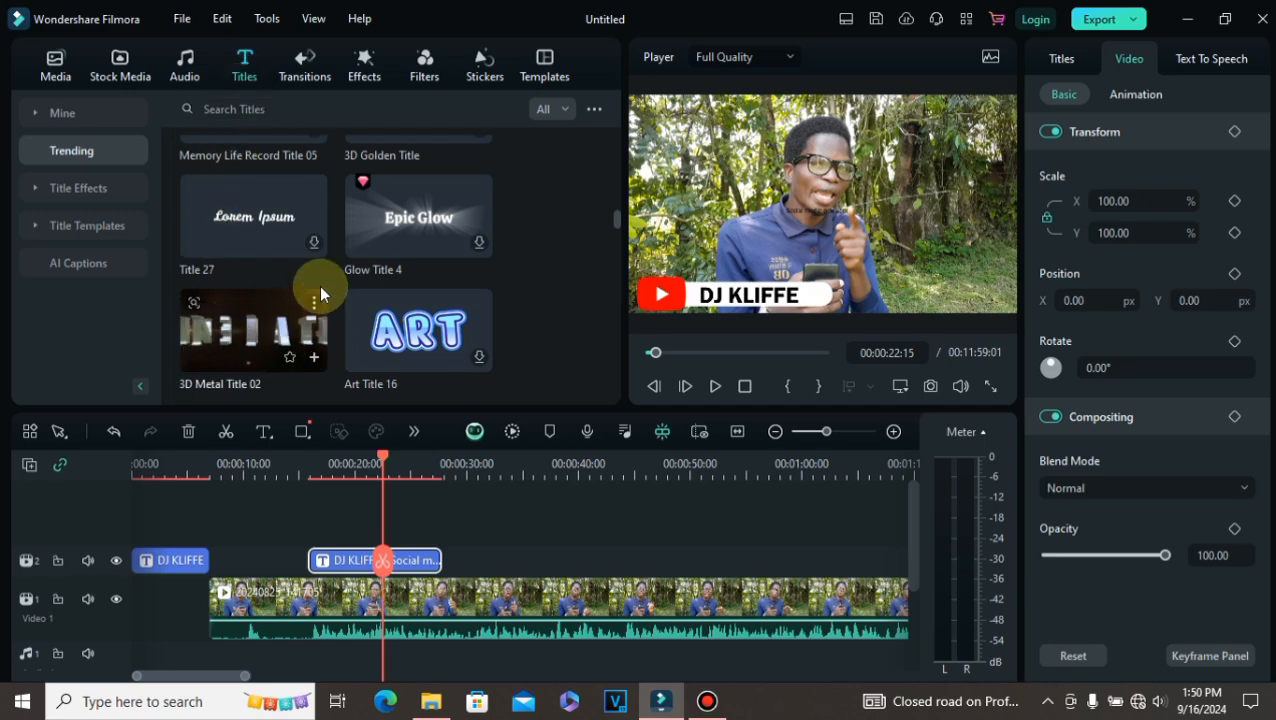
{"action": "mouse_move", "coordinate": [315, 255]}
{"action": "mouse_move", "coordinate": [320, 325]}
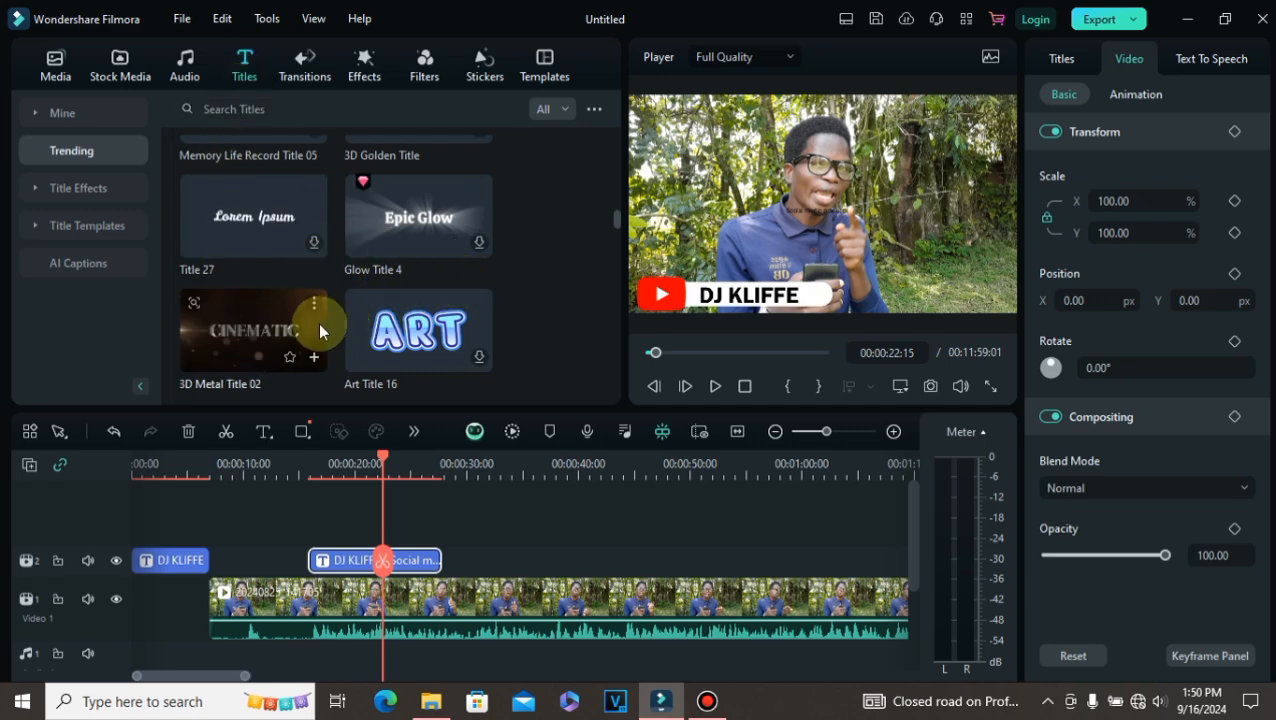
{"action": "scroll", "coordinate": [300, 327], "scroll_direction": "down", "scroll_amount": 2}
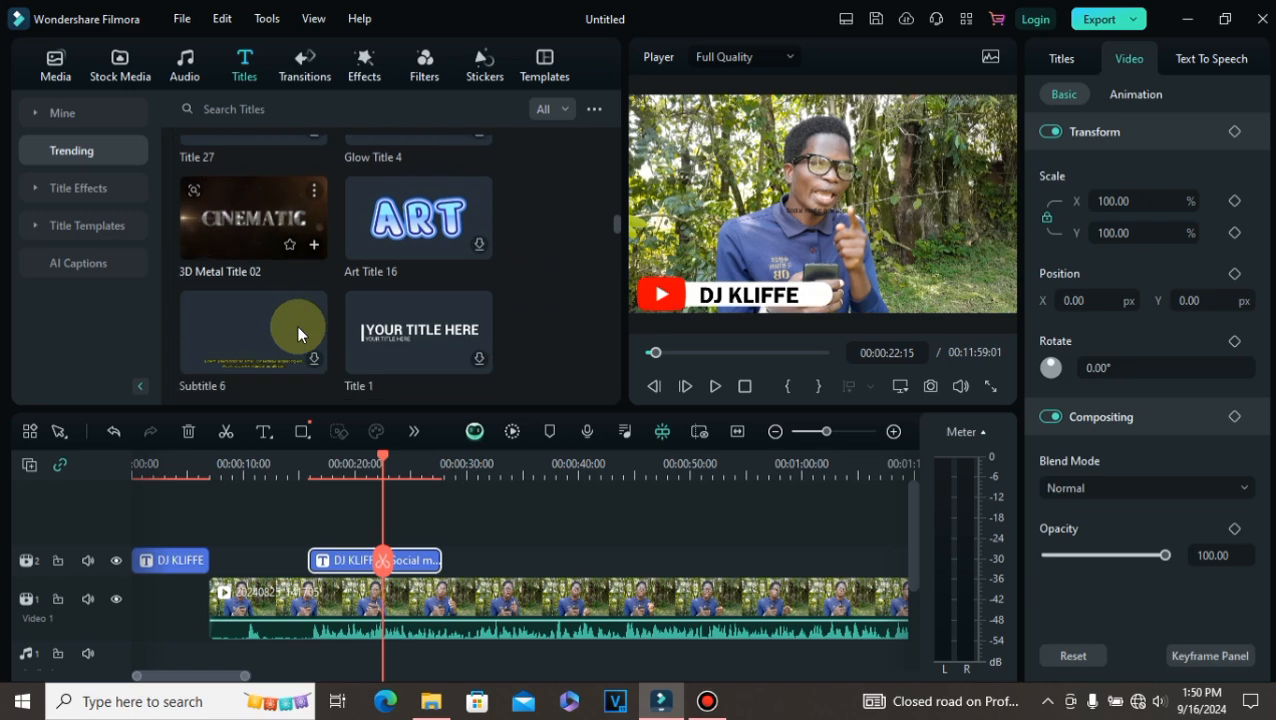
{"action": "scroll", "coordinate": [298, 335], "scroll_direction": "up", "scroll_amount": 3}
{"action": "scroll", "coordinate": [298, 335], "scroll_direction": "down", "scroll_amount": 5}
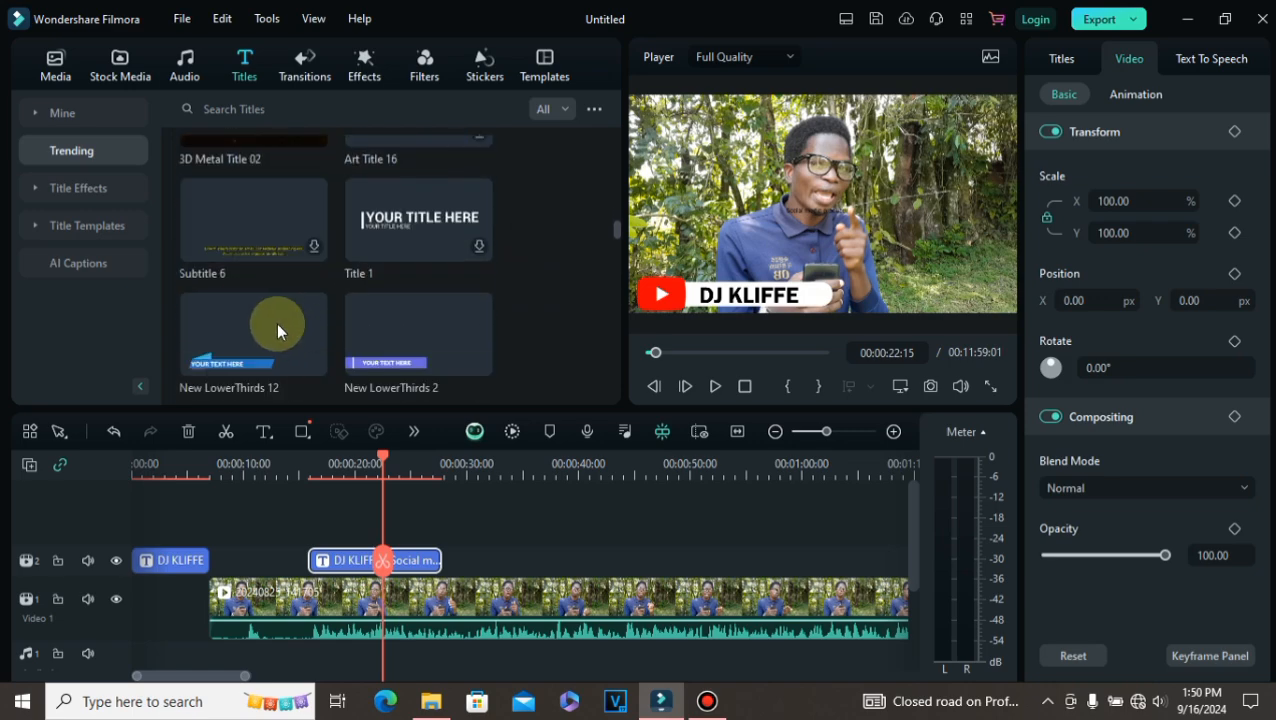
Step: Preview the New LowerThirds 12 title template in the player with the preview sound muted
{"action": "left_click", "coordinate": [276, 346]}
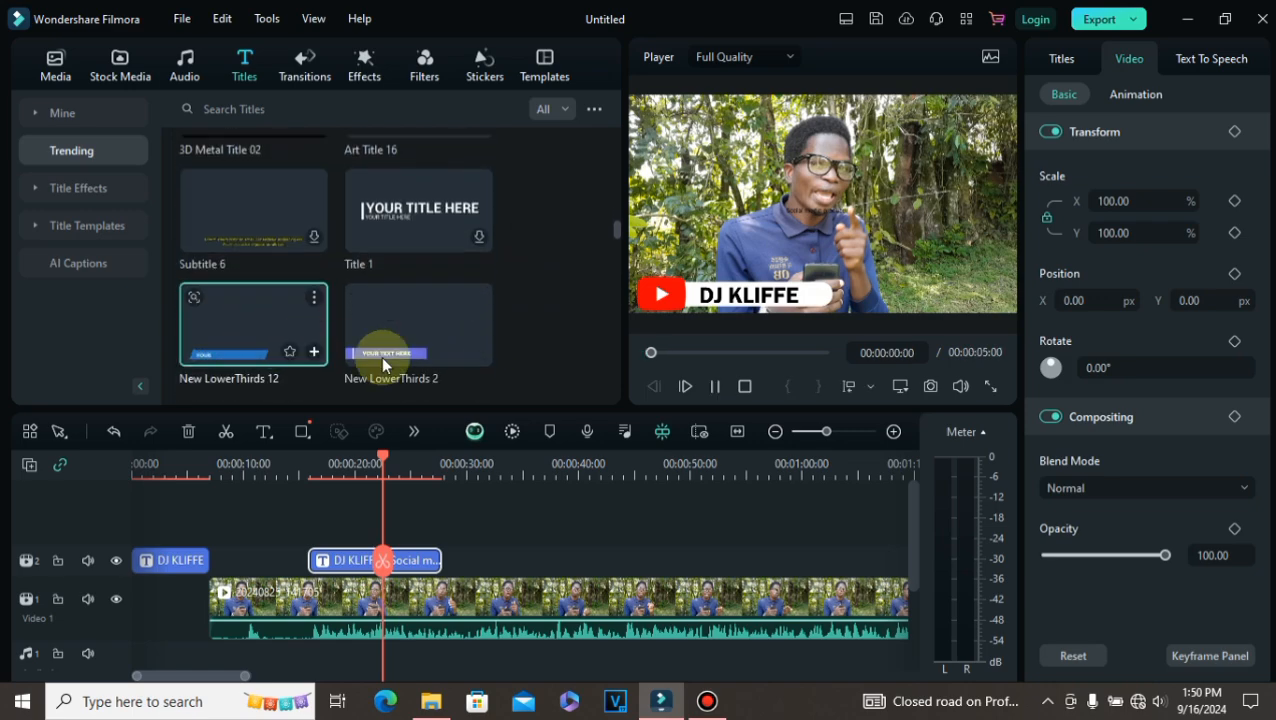
{"action": "left_click", "coordinate": [716, 385]}
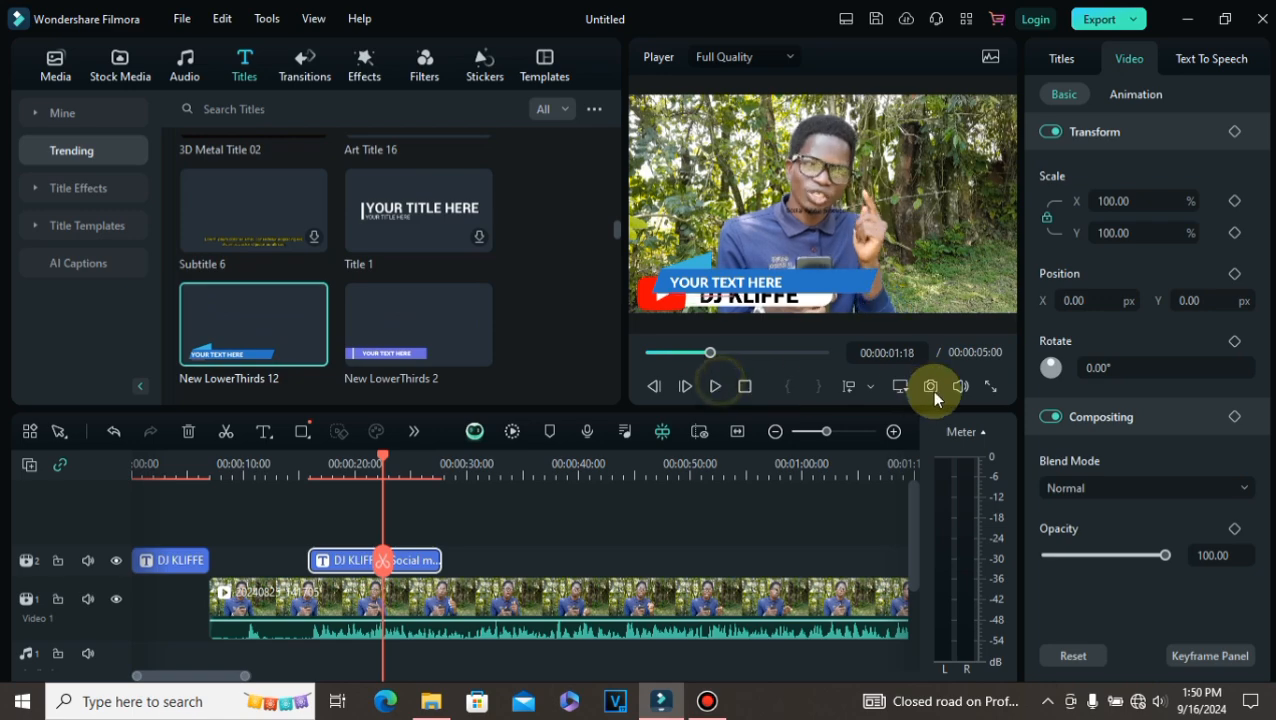
{"action": "left_click", "coordinate": [960, 386]}
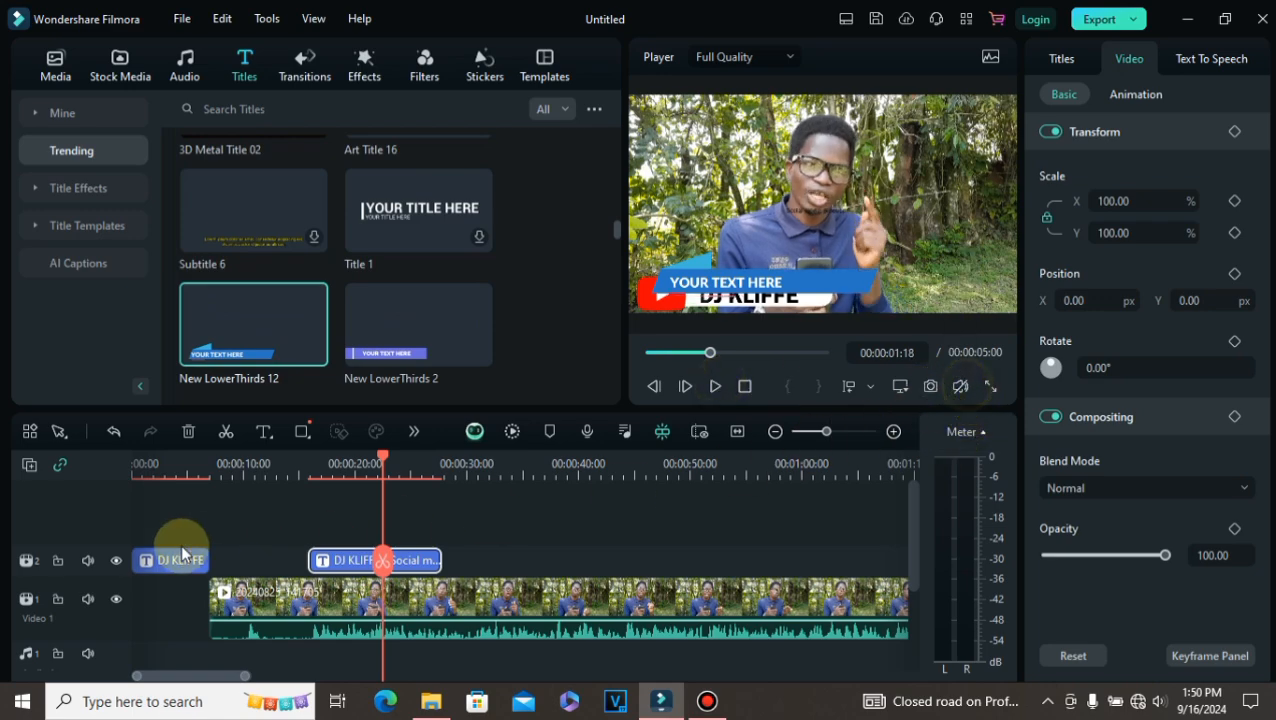
{"action": "left_click", "coordinate": [229, 343]}
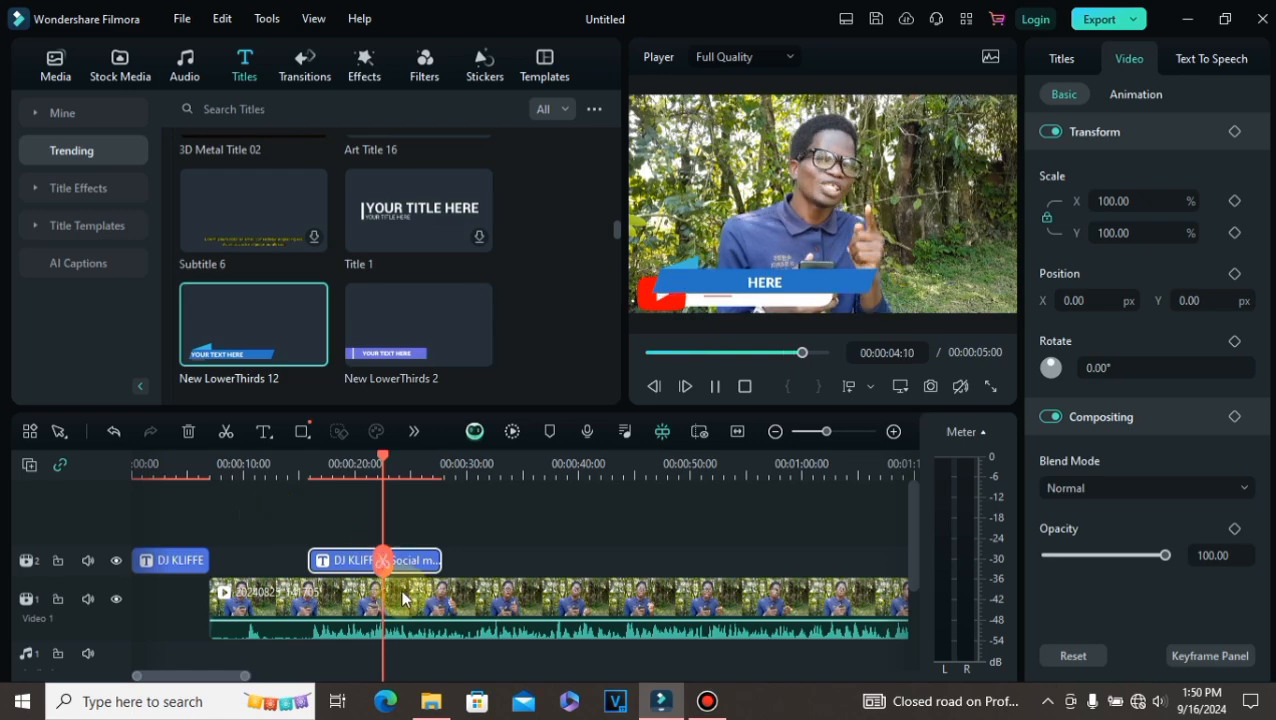
Step: Move the DJ KLIFFE / Social media title clip later on the track to about 51 seconds, and preview New LowerThirds 2
{"action": "left_click_drag", "start_coordinate": [384, 557], "coordinate": [750, 562]}
{"action": "left_click", "coordinate": [214, 345]}
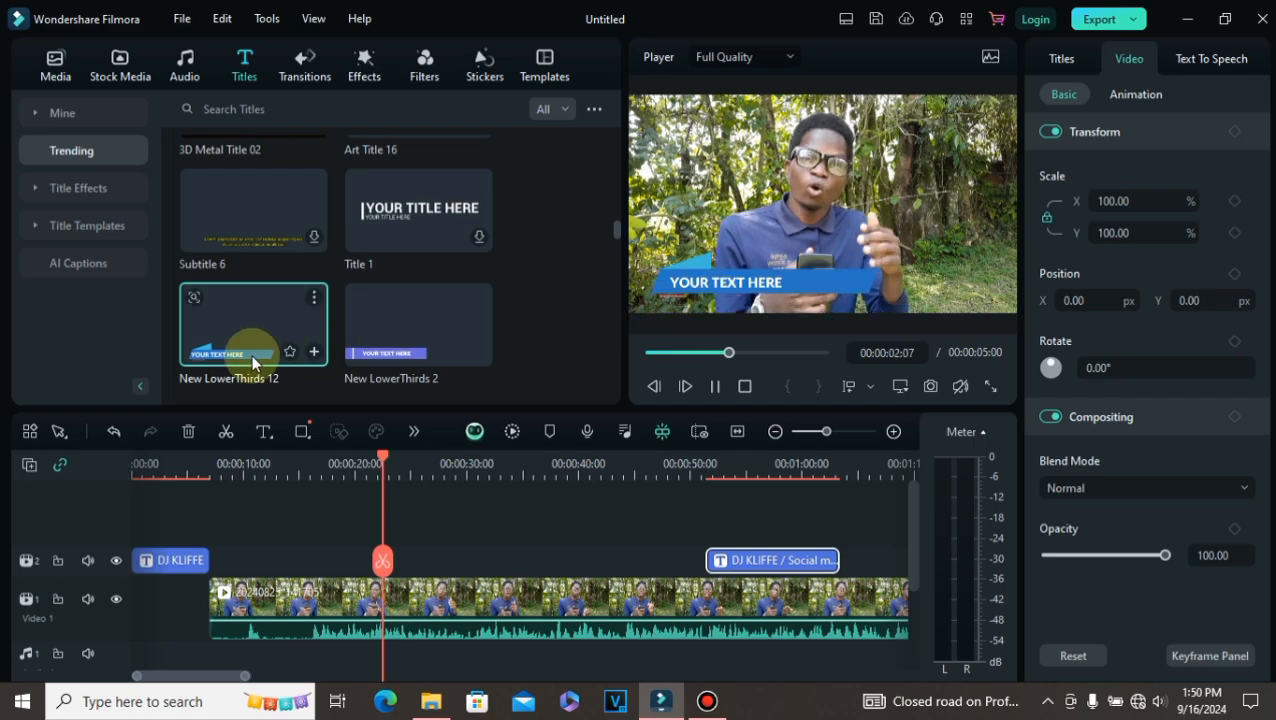
{"action": "left_click", "coordinate": [404, 333]}
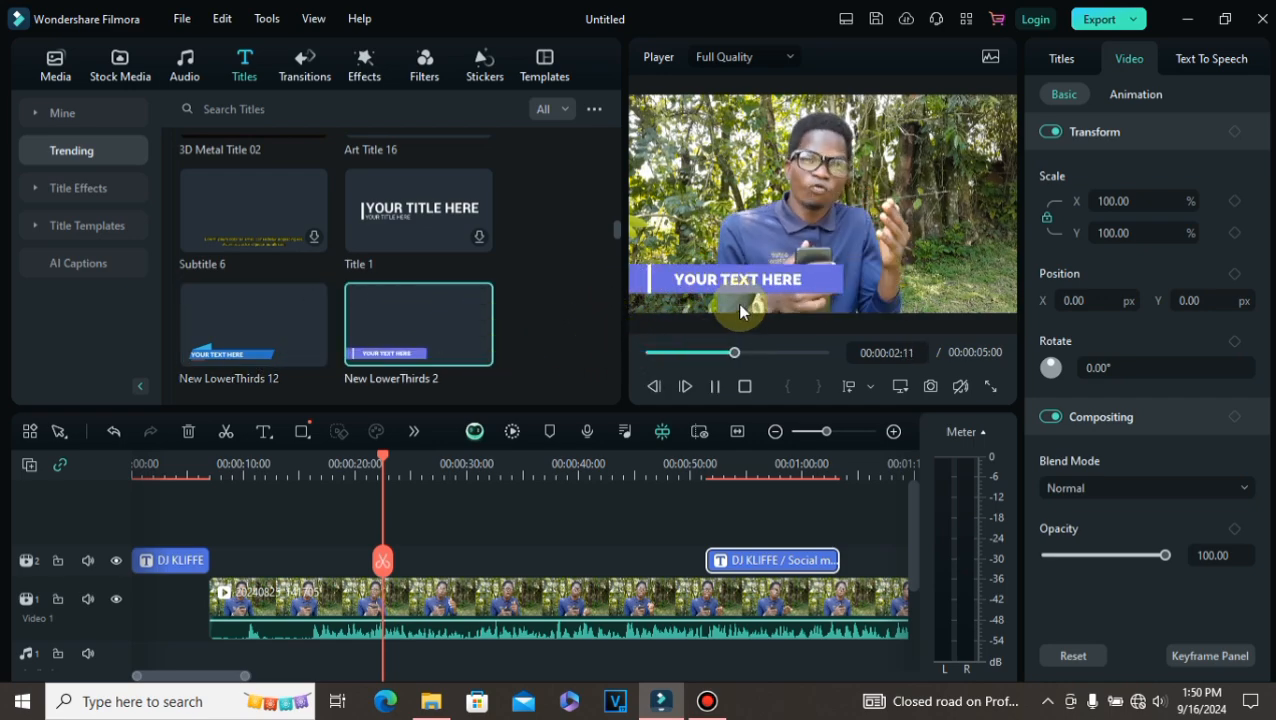
Step: Scroll through more title templates, previewing Flash Sale Pack Lowerthird 02 and the Retro Shapes Pack lower third
{"action": "scroll", "coordinate": [363, 328], "scroll_direction": "down", "scroll_amount": 2}
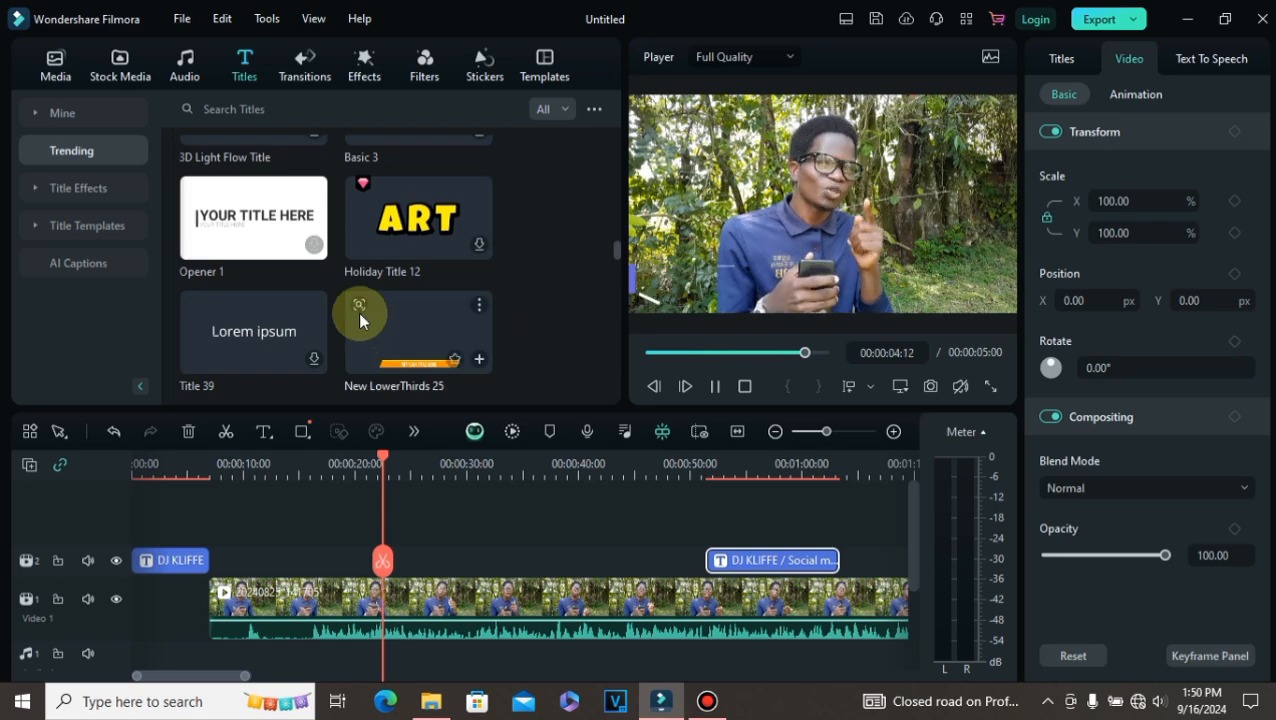
{"action": "scroll", "coordinate": [384, 314], "scroll_direction": "down", "scroll_amount": 3}
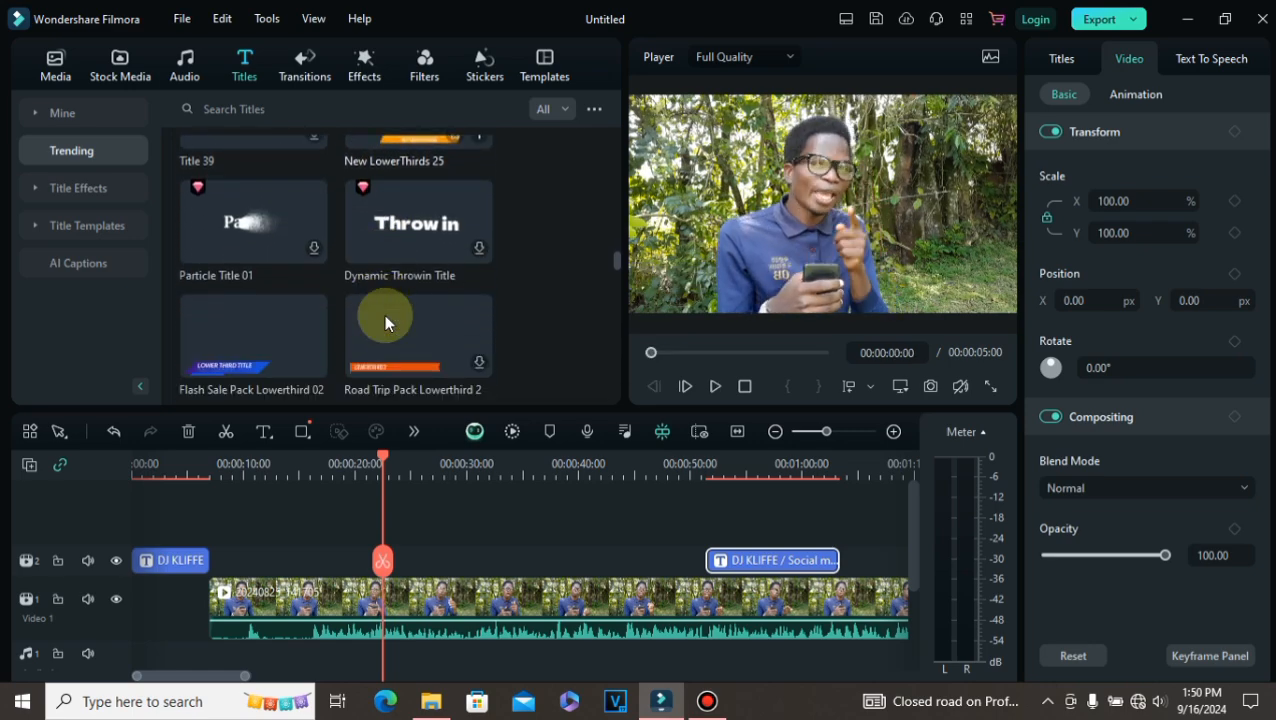
{"action": "left_click", "coordinate": [265, 245]}
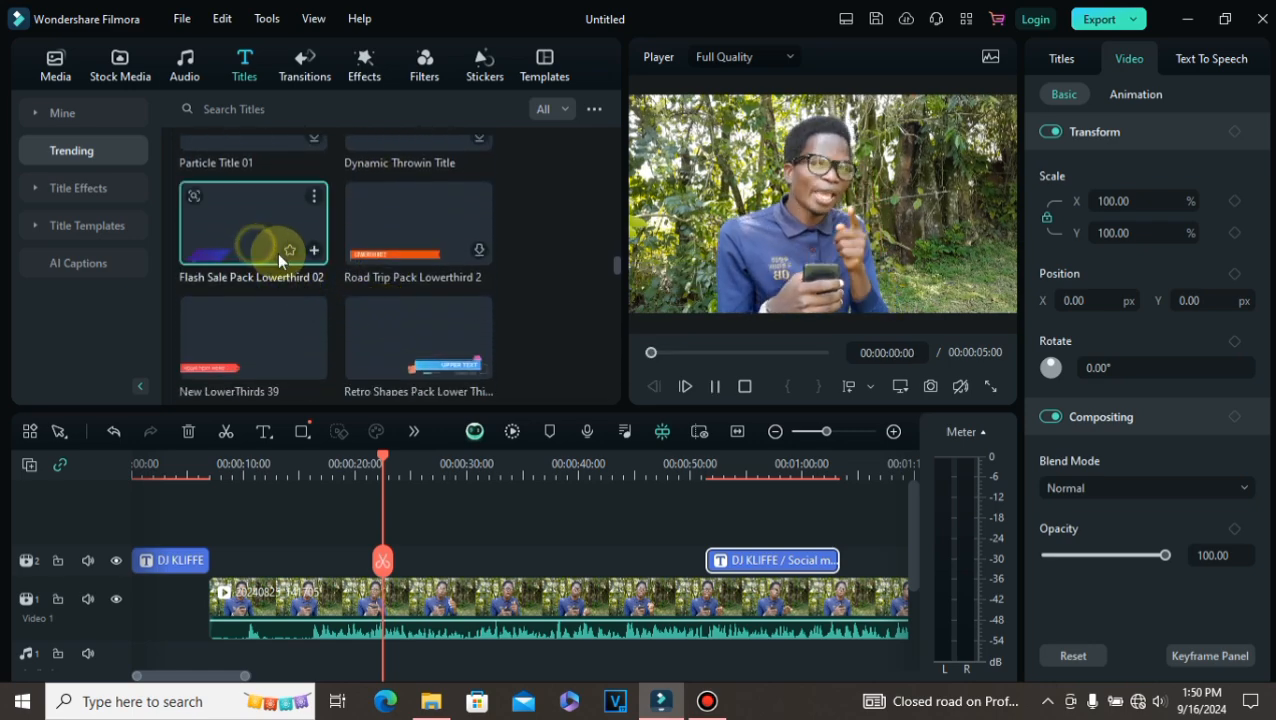
{"action": "left_click", "coordinate": [703, 387]}
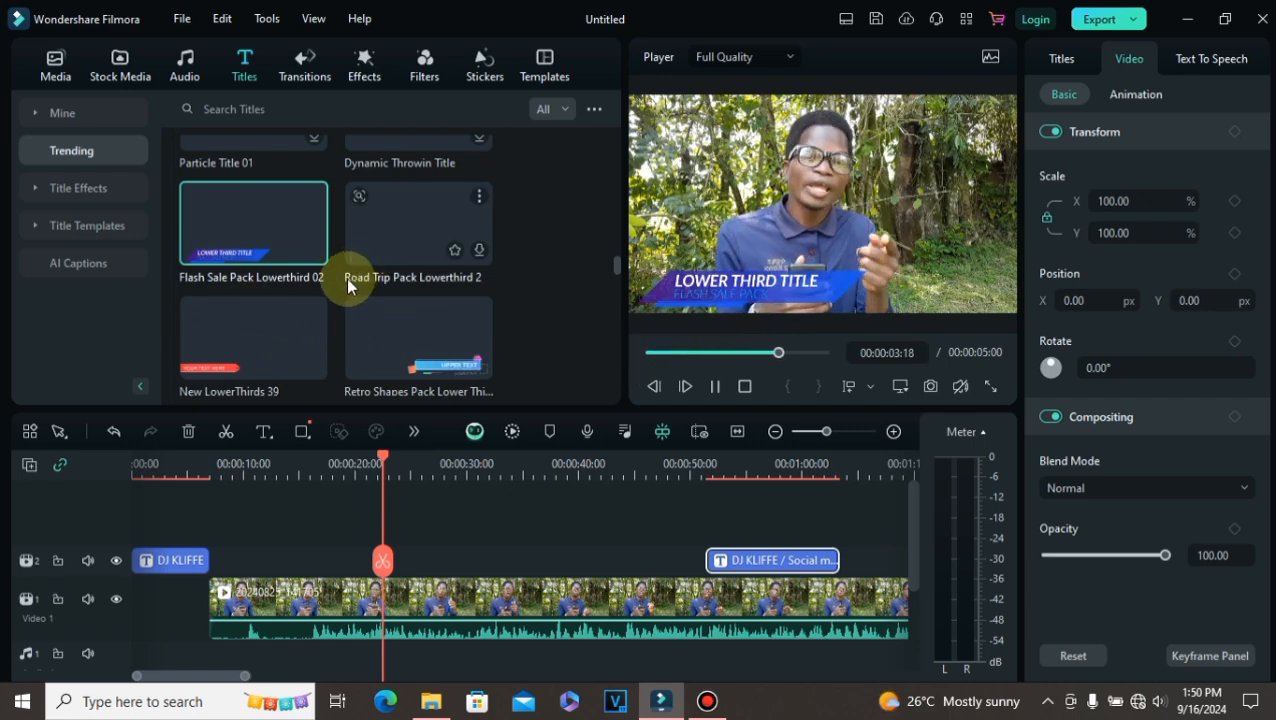
{"action": "scroll", "coordinate": [292, 345], "scroll_direction": "down", "scroll_amount": 1}
{"action": "scroll", "coordinate": [300, 340], "scroll_direction": "down", "scroll_amount": 1}
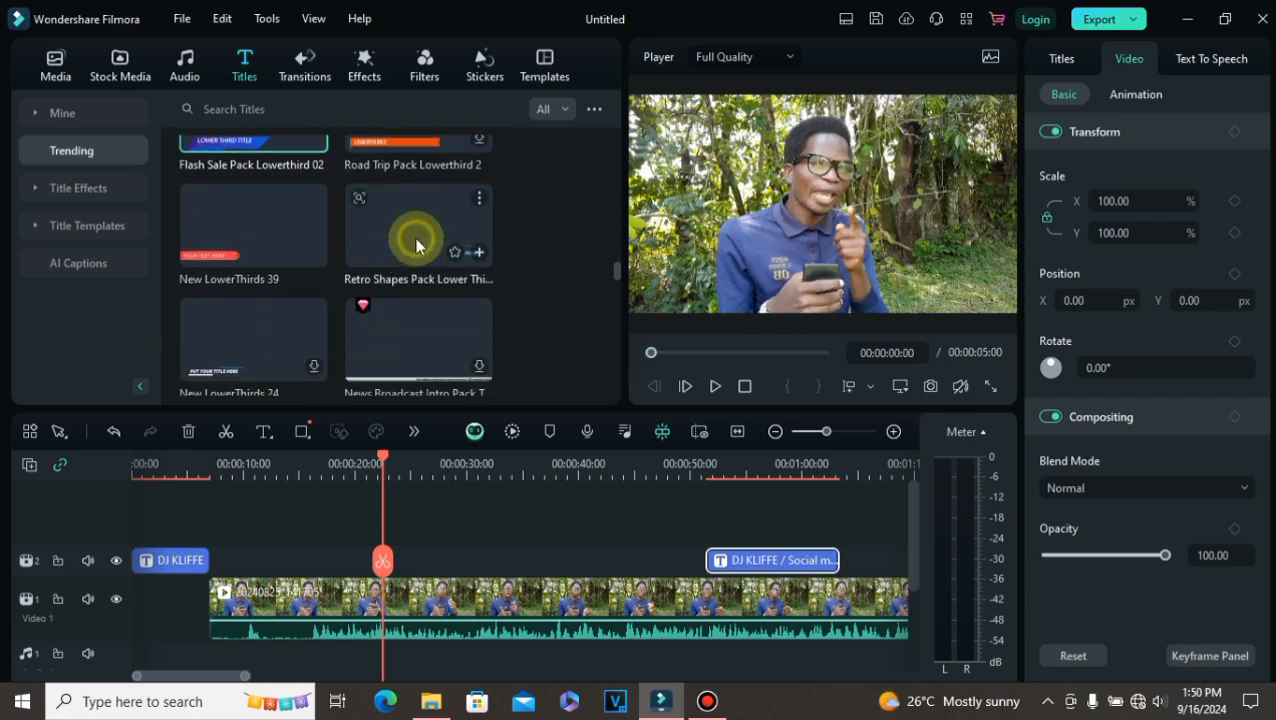
{"action": "left_click", "coordinate": [416, 245]}
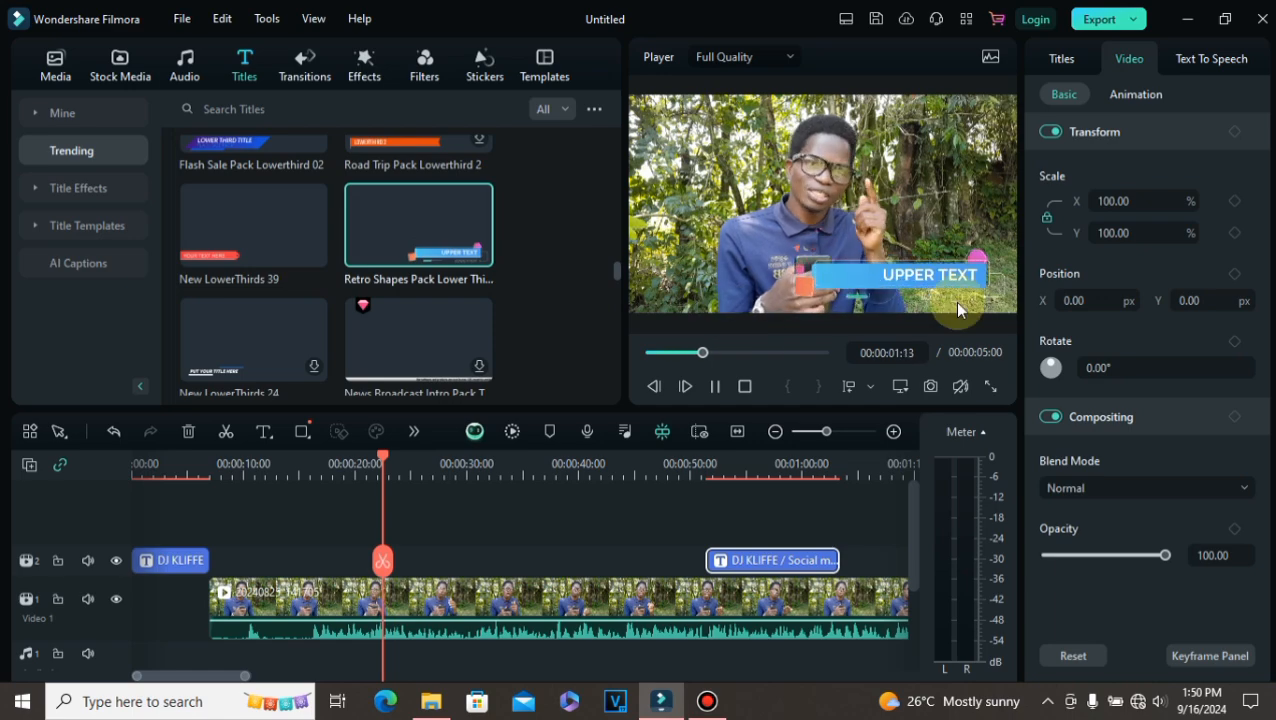
{"action": "scroll", "coordinate": [298, 320], "scroll_direction": "down", "scroll_amount": 5}
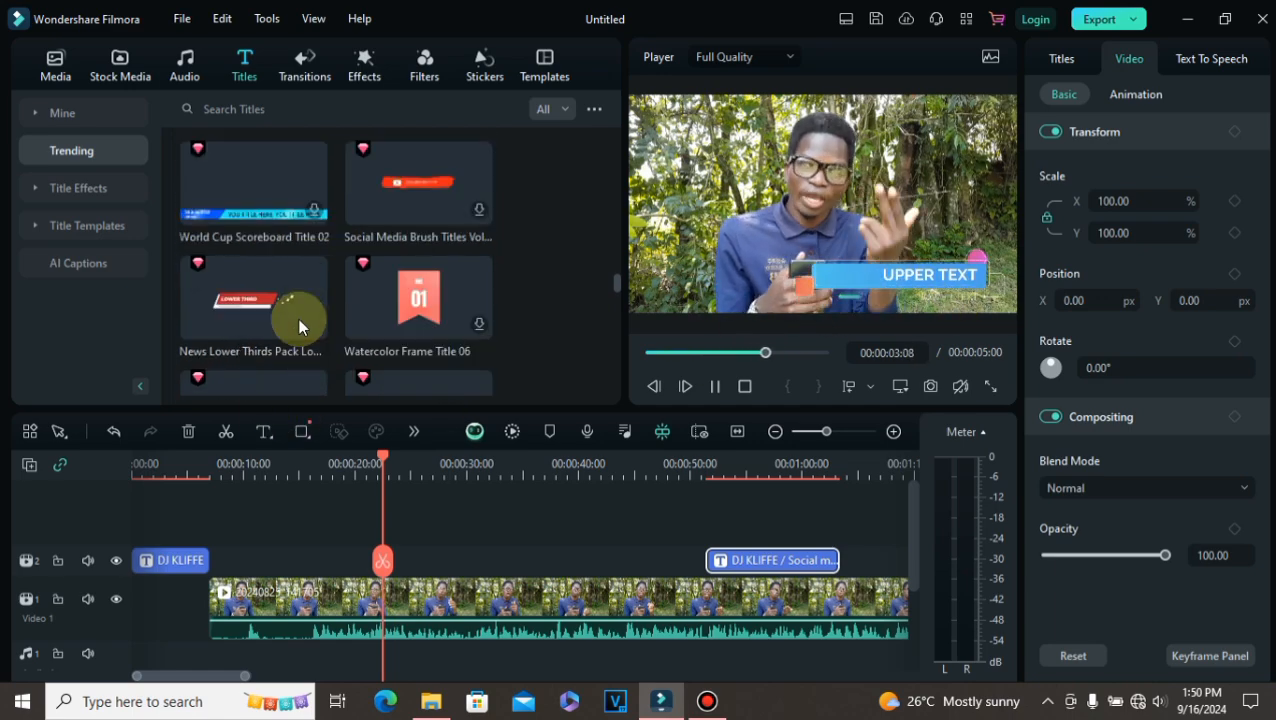
{"action": "scroll", "coordinate": [230, 355], "scroll_direction": "down", "scroll_amount": 3}
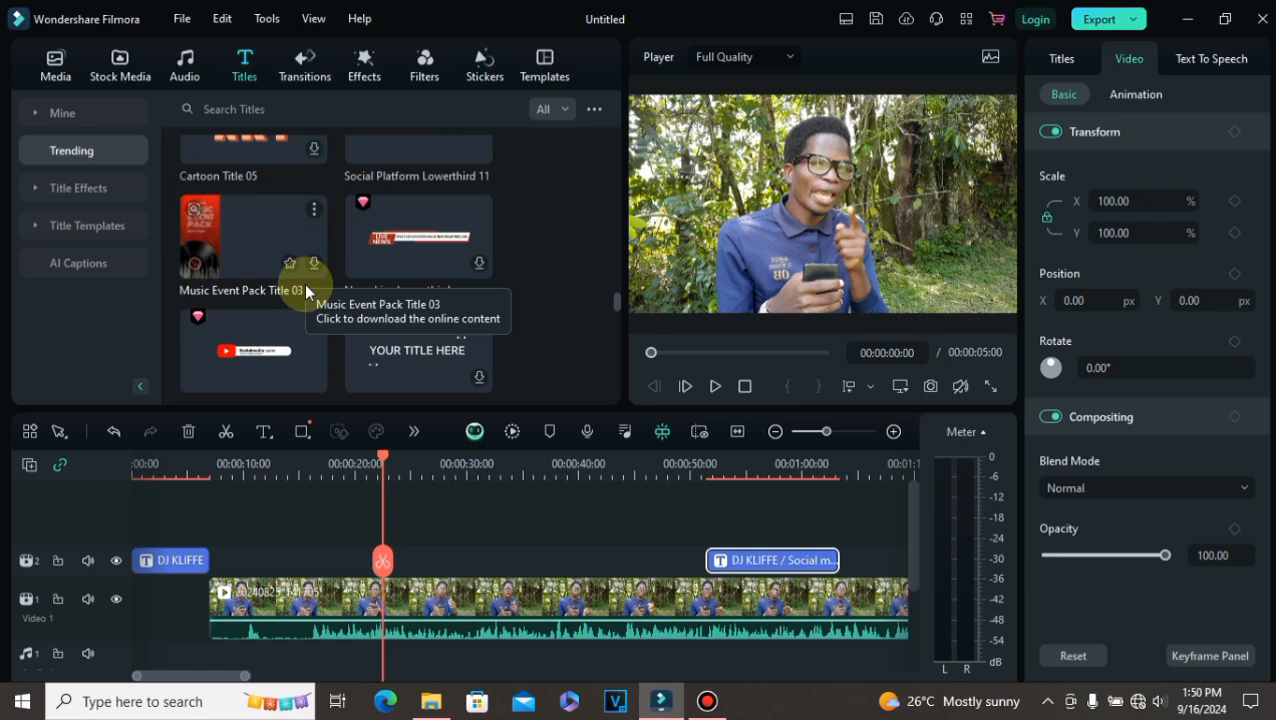
Step: Scroll back up the title templates and preview New LowerThirds 12 once more
{"action": "left_click", "coordinate": [236, 245]}
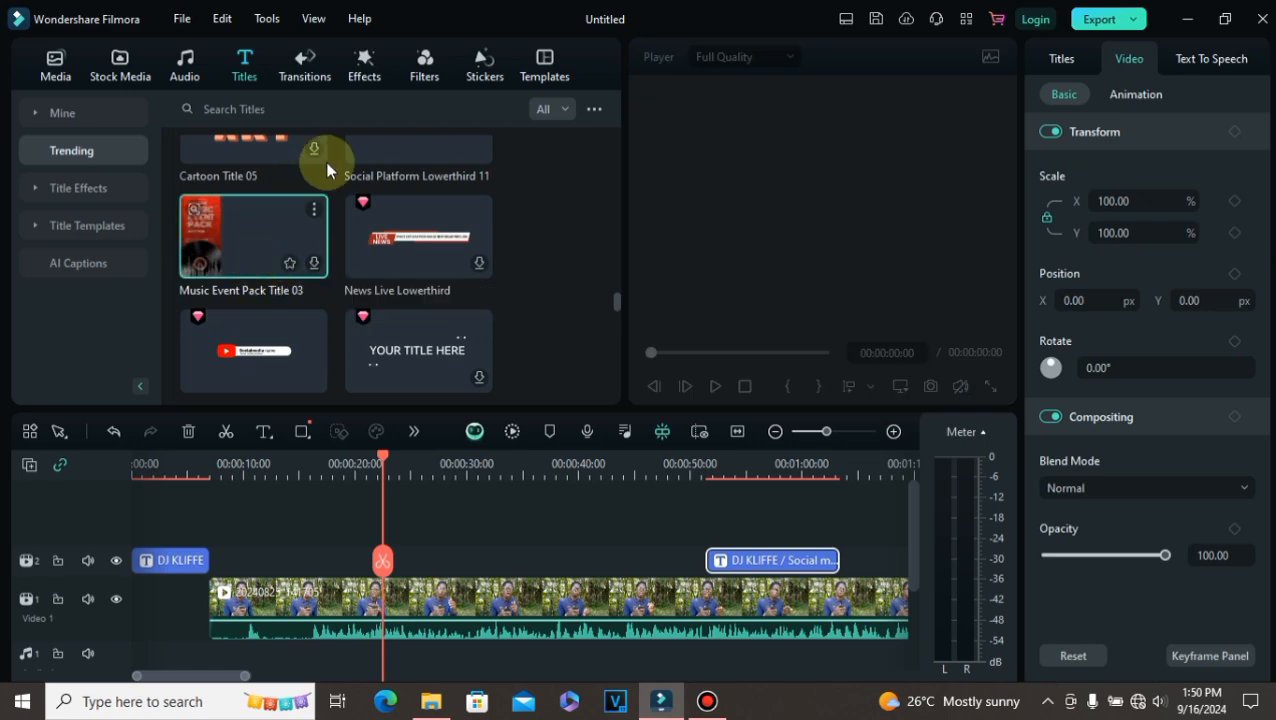
{"action": "scroll", "coordinate": [316, 291], "scroll_direction": "up", "scroll_amount": 10}
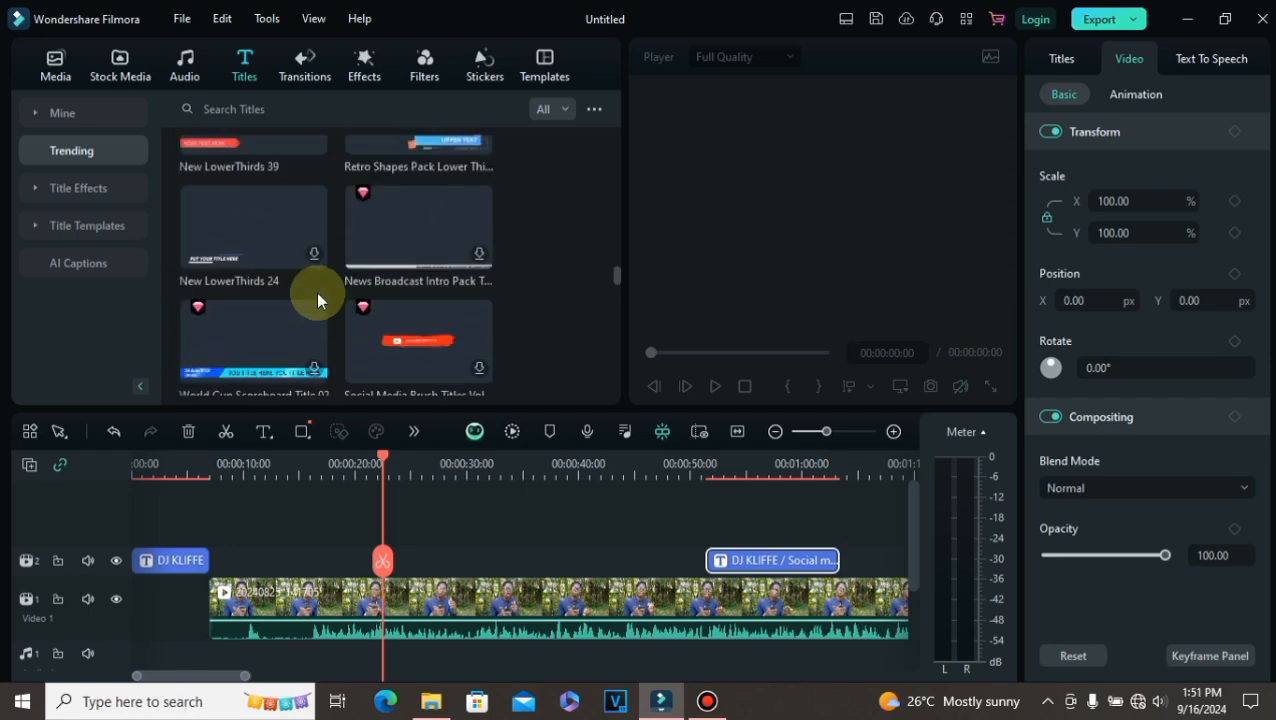
{"action": "scroll", "coordinate": [316, 291], "scroll_direction": "up", "scroll_amount": 3}
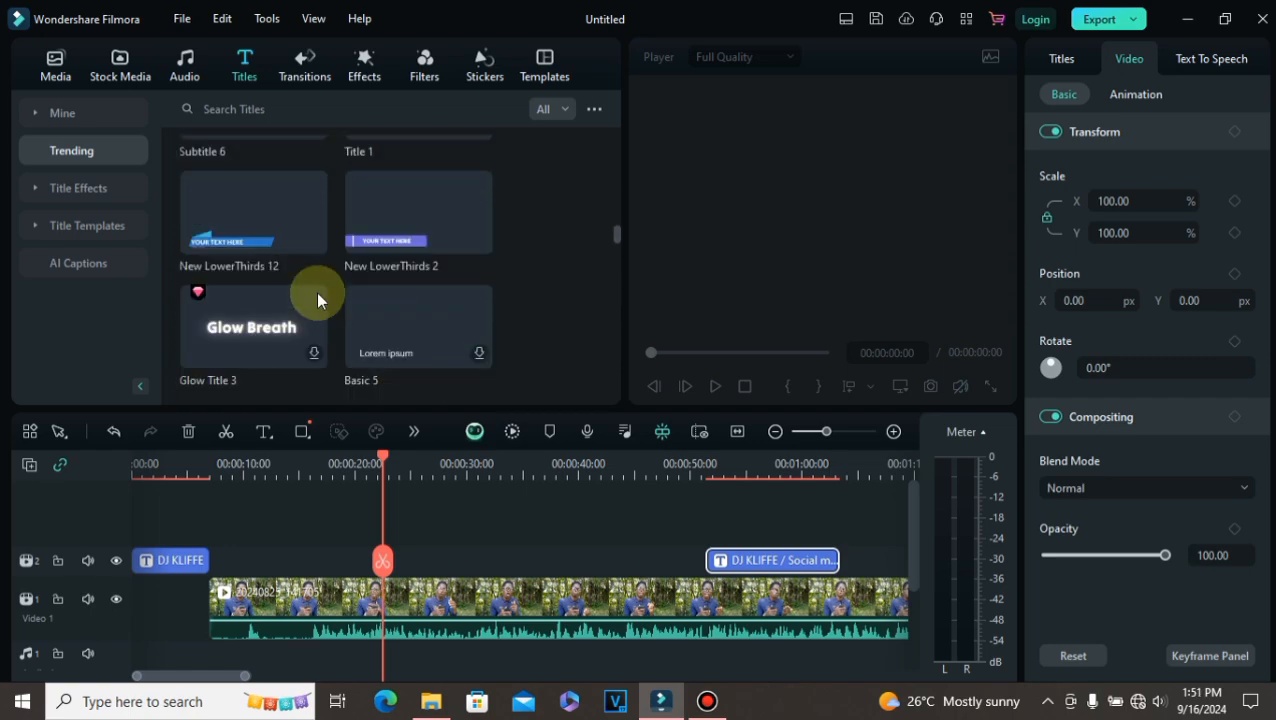
{"action": "left_click", "coordinate": [268, 237]}
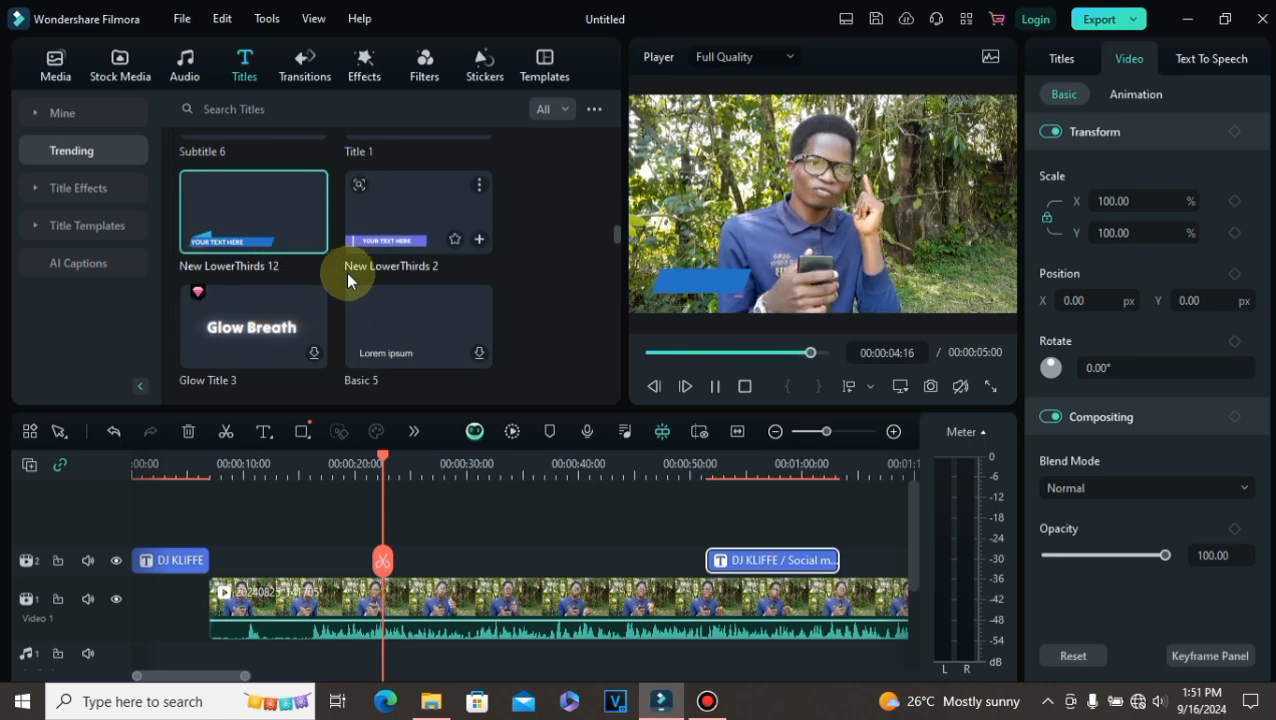
Step: Open the transitions library and preview the Chinese Mythology Particle transitions
{"action": "left_click", "coordinate": [298, 70]}
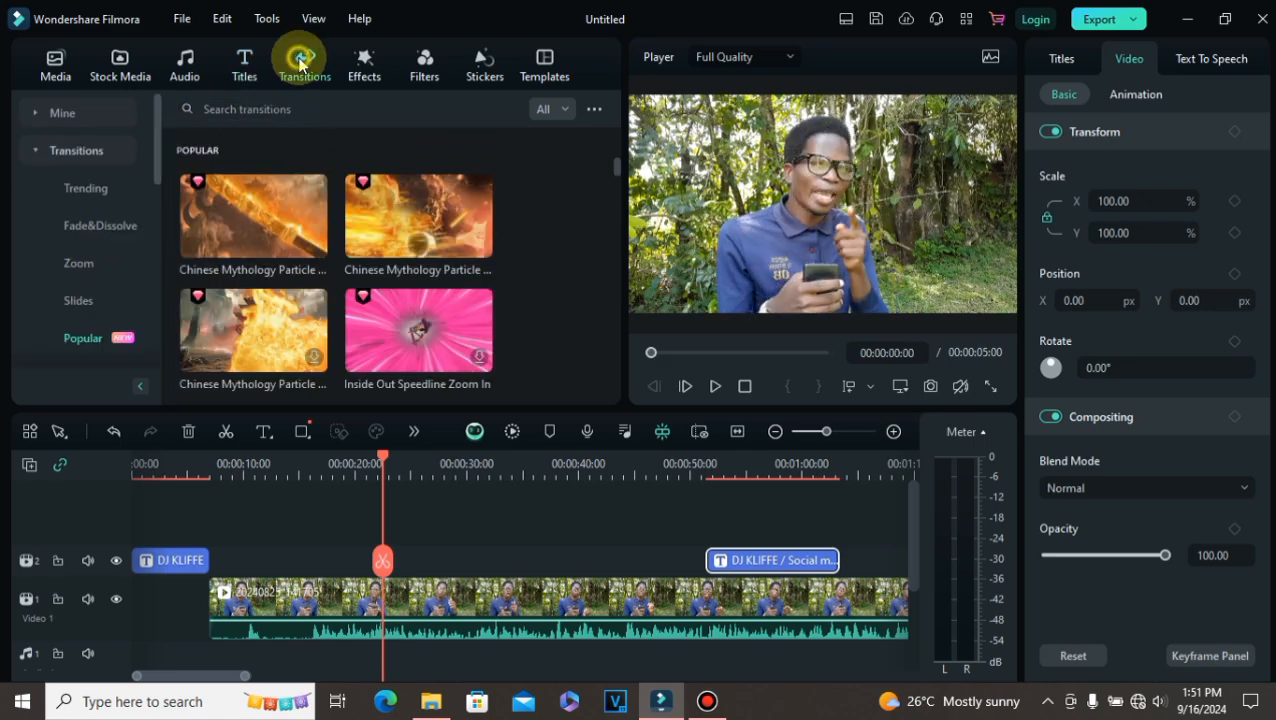
{"action": "left_click", "coordinate": [412, 220]}
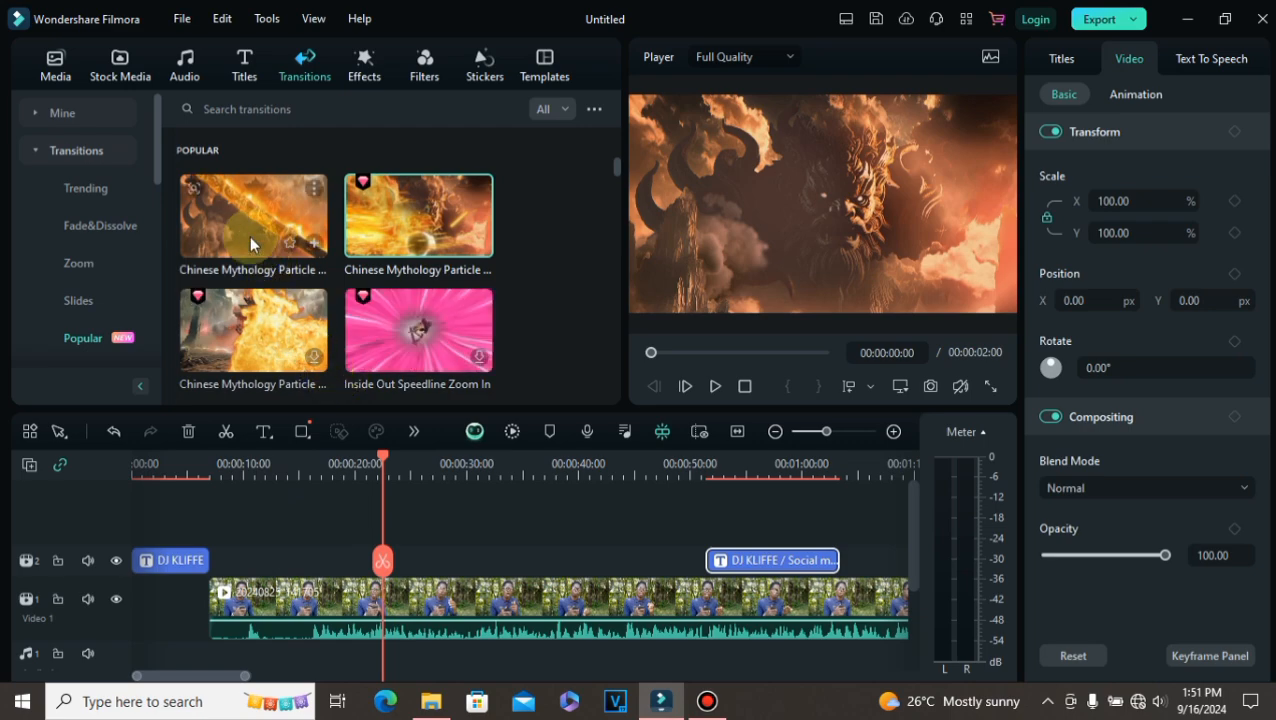
{"action": "left_click", "coordinate": [249, 236]}
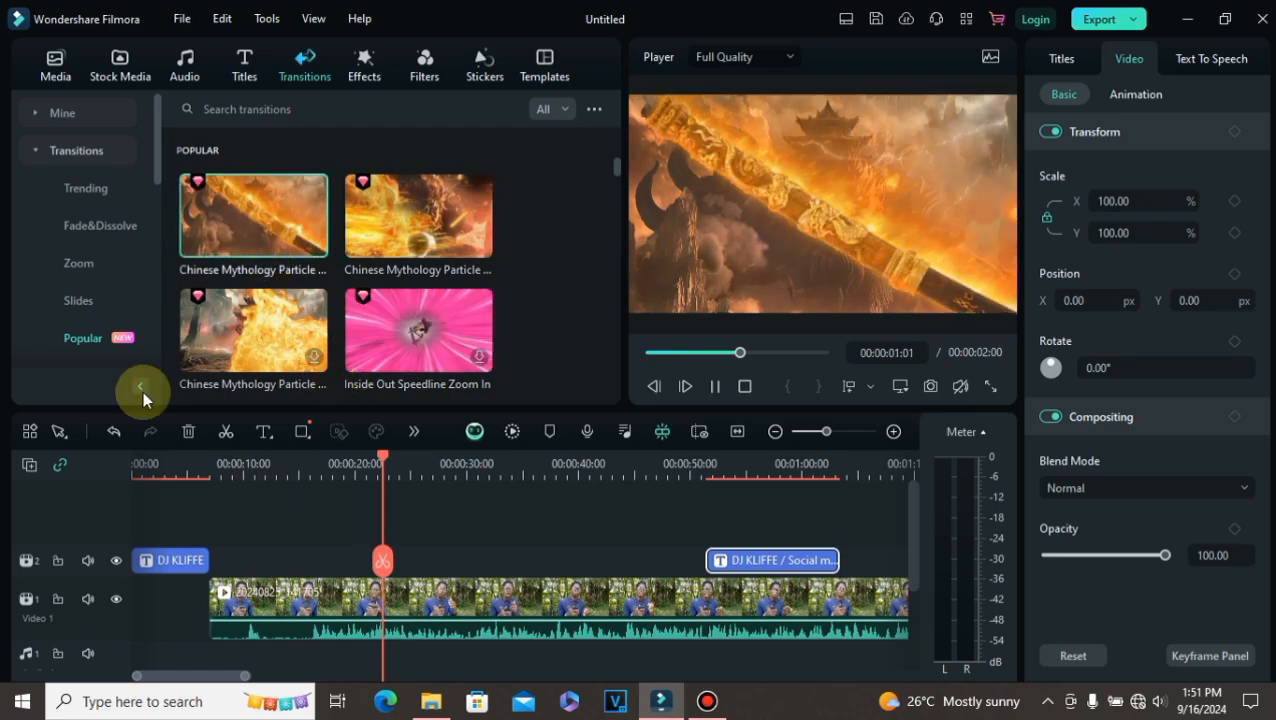
{"action": "left_click", "coordinate": [362, 251]}
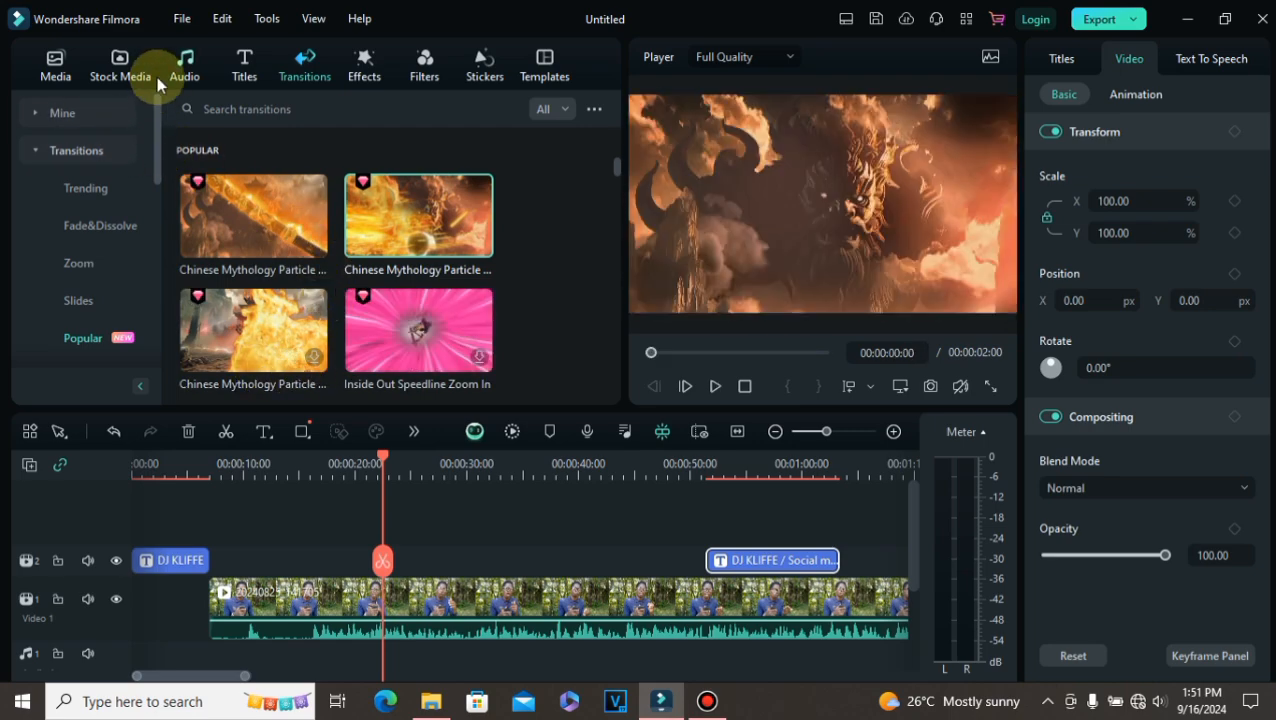
Step: Try to apply the Sunny Days filter to the video clip on the timeline
{"action": "left_click", "coordinate": [423, 60]}
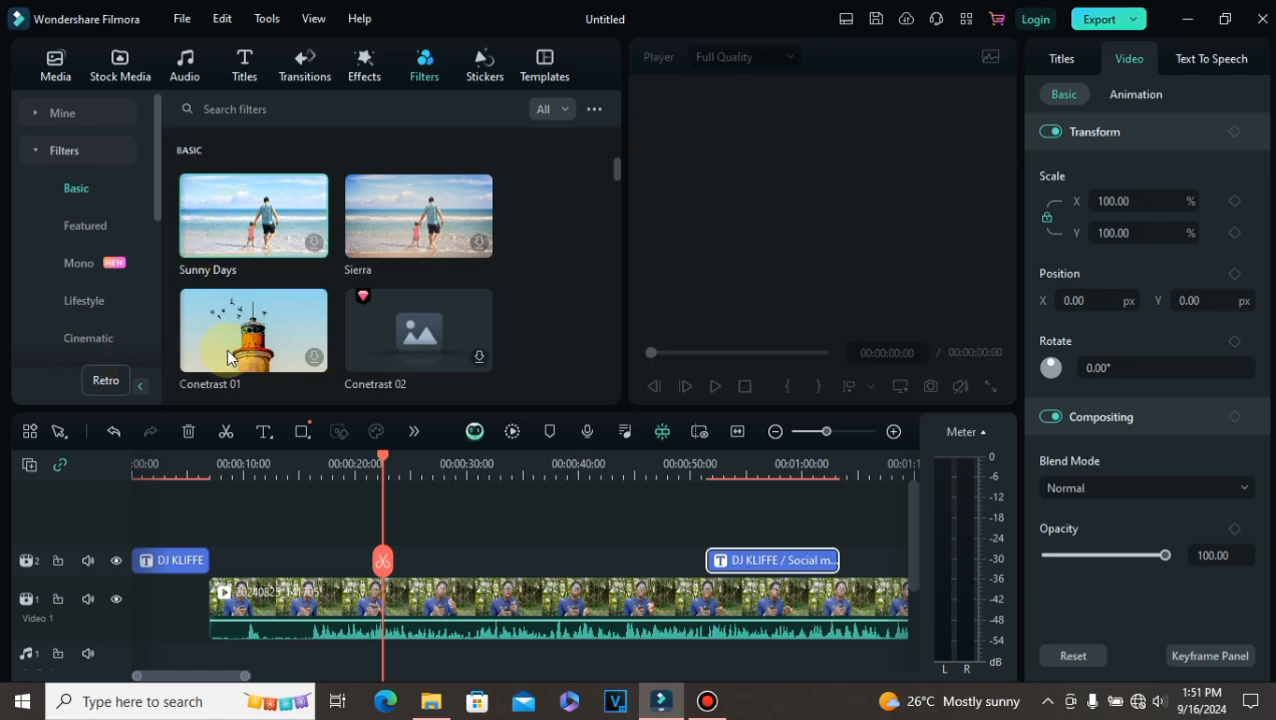
{"action": "mouse_move", "coordinate": [282, 355]}
{"action": "left_click_drag", "start_coordinate": [270, 237], "coordinate": [242, 585]}
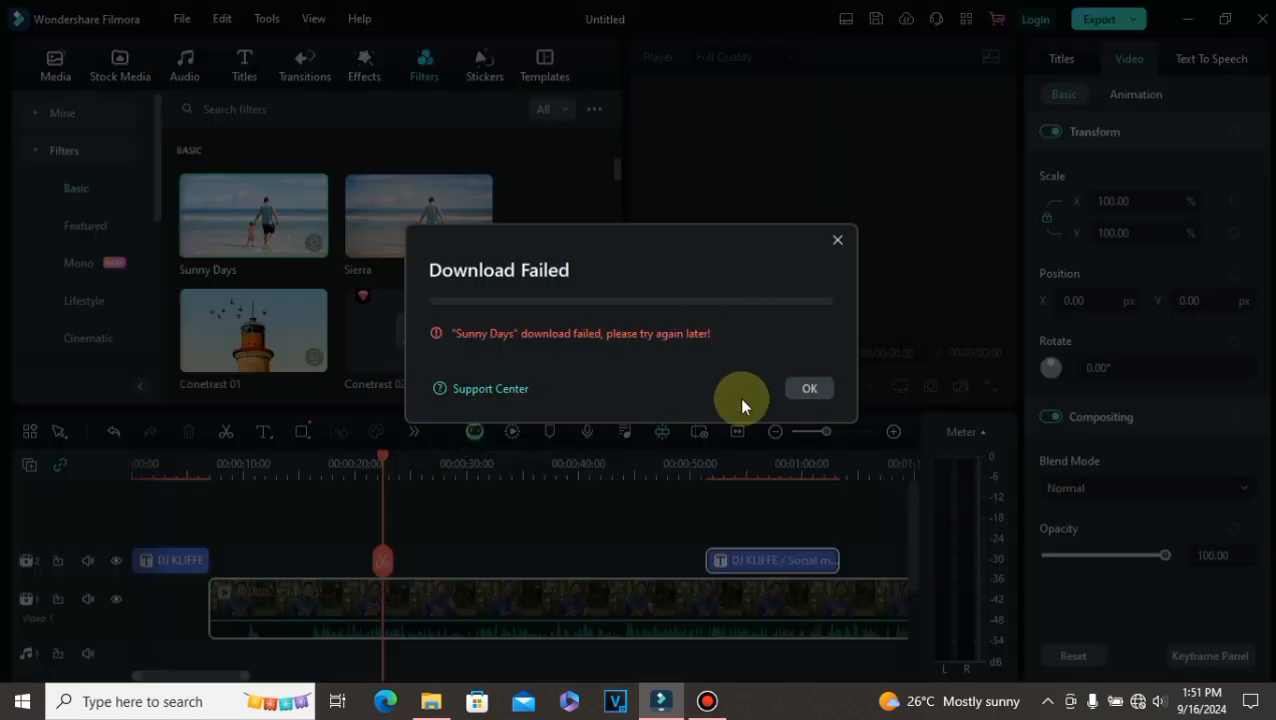
{"action": "left_click", "coordinate": [837, 242]}
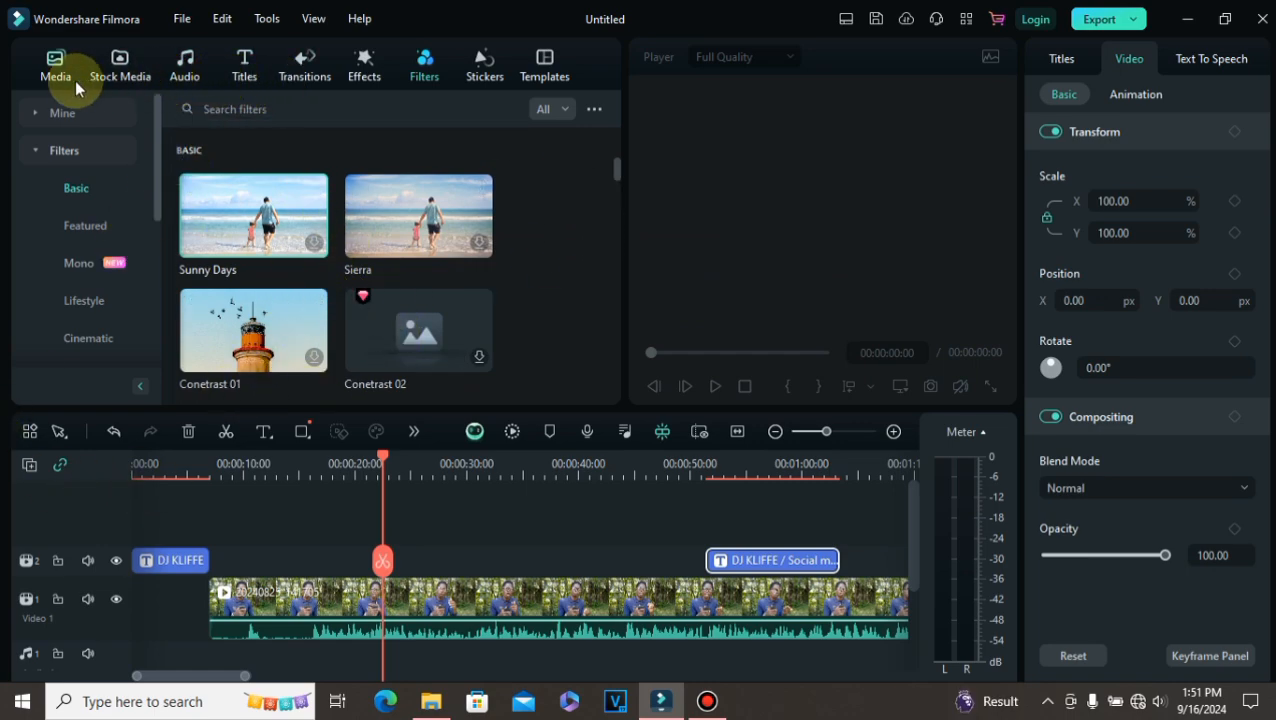
{"action": "left_click", "coordinate": [246, 74]}
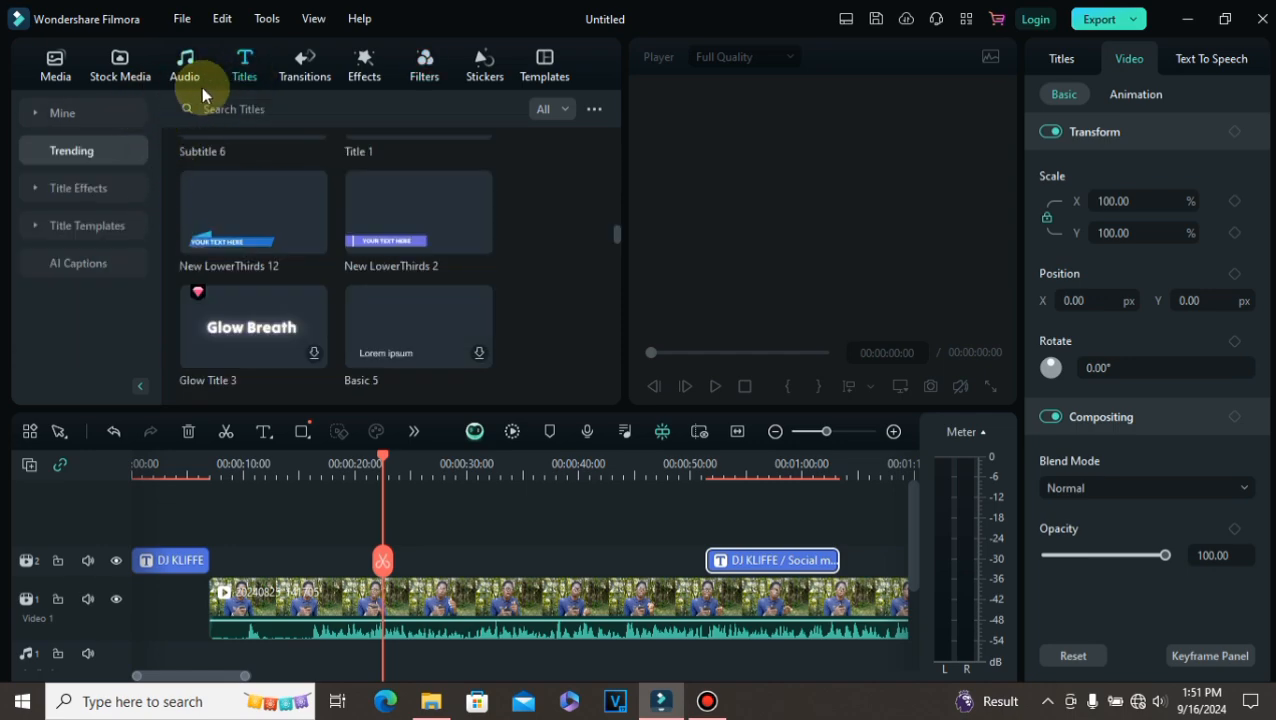
{"action": "left_click", "coordinate": [365, 68]}
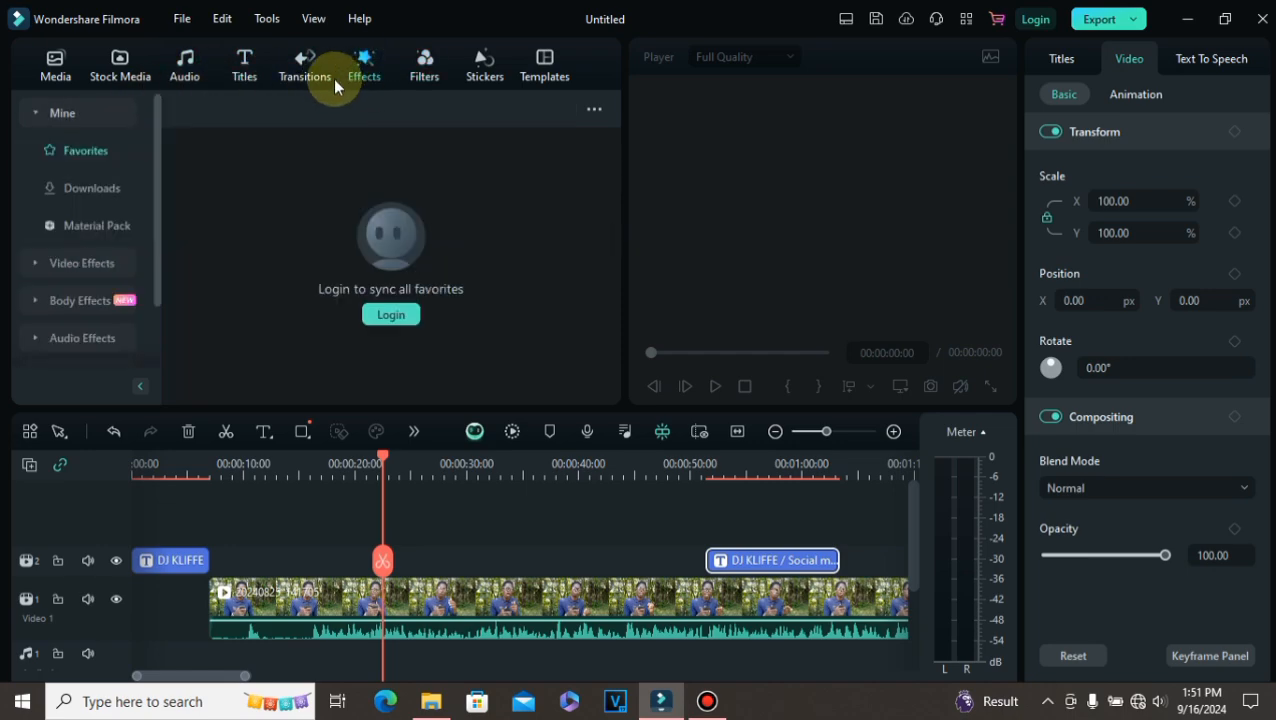
{"action": "left_click", "coordinate": [246, 70]}
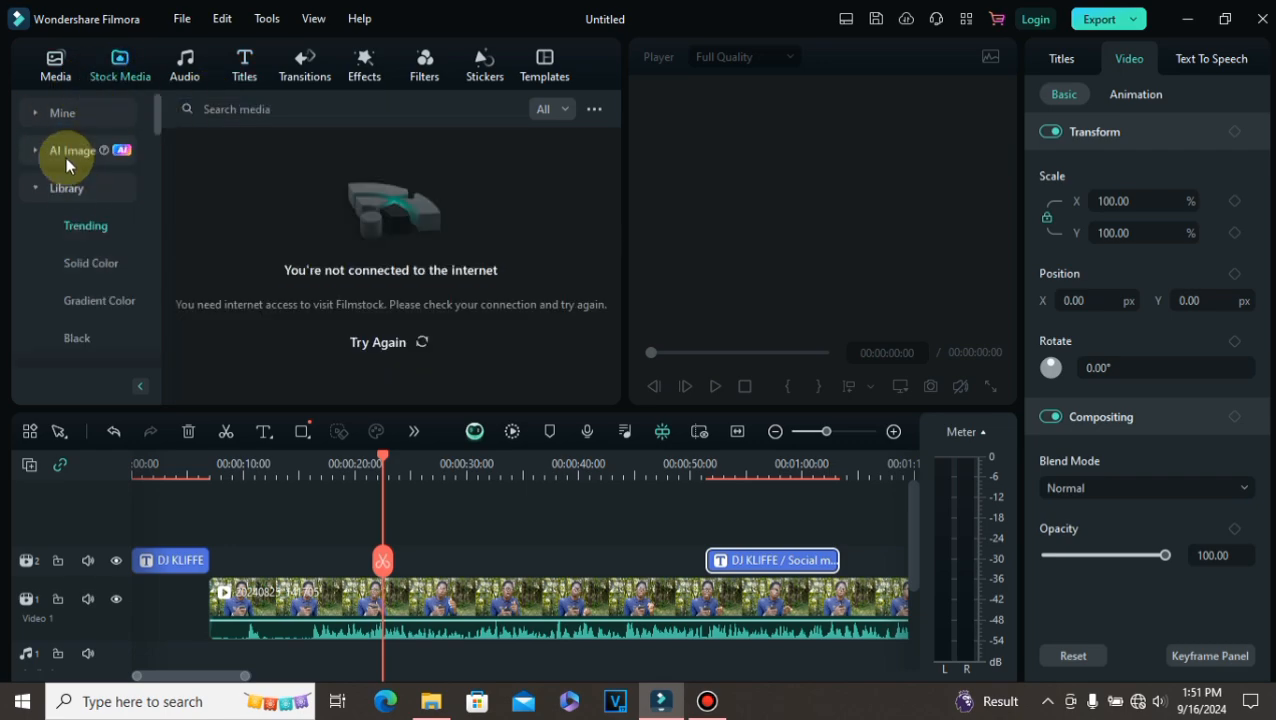
{"action": "left_click", "coordinate": [56, 60]}
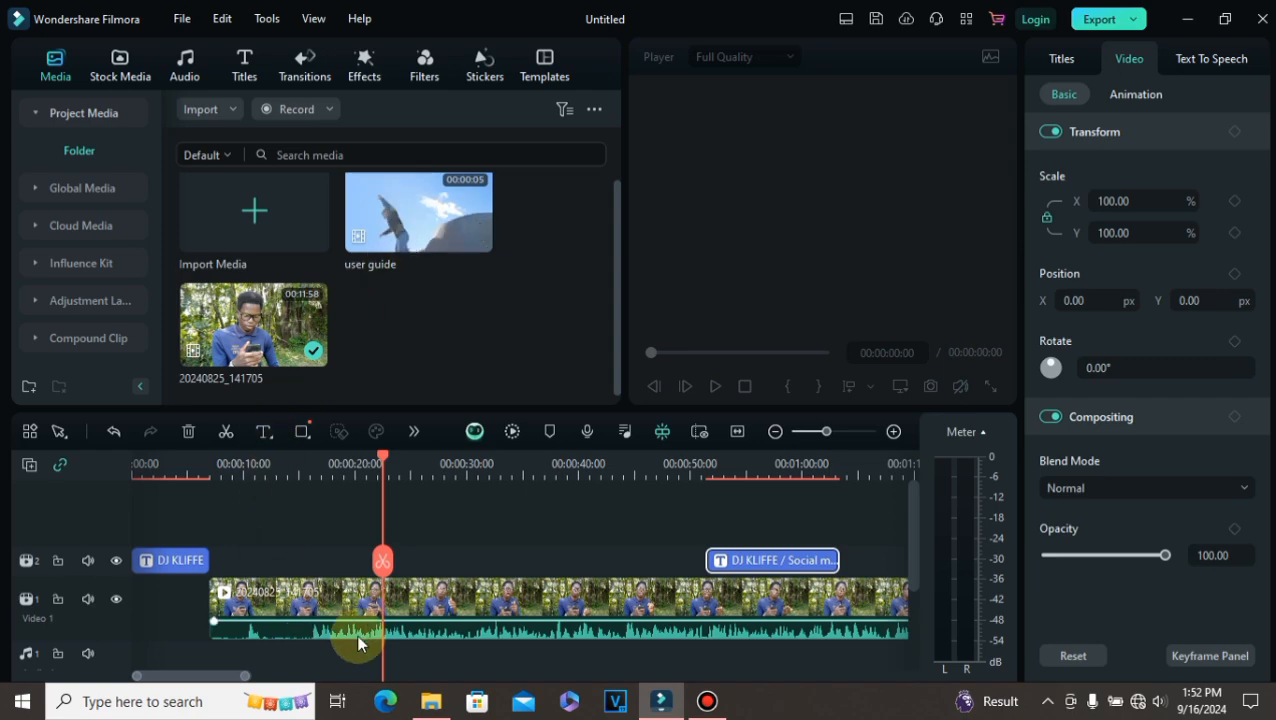
Step: Delete the talking-head video clip from the timeline
{"action": "right_click", "coordinate": [567, 614]}
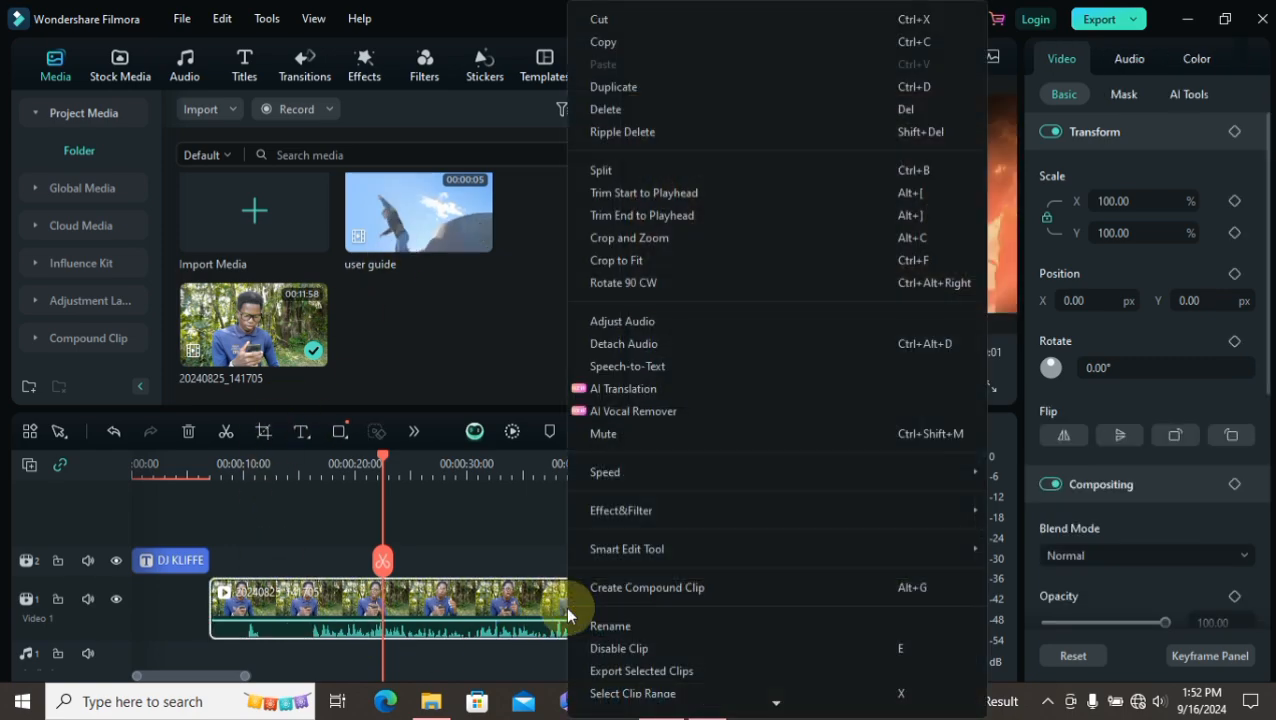
{"action": "left_click", "coordinate": [610, 110]}
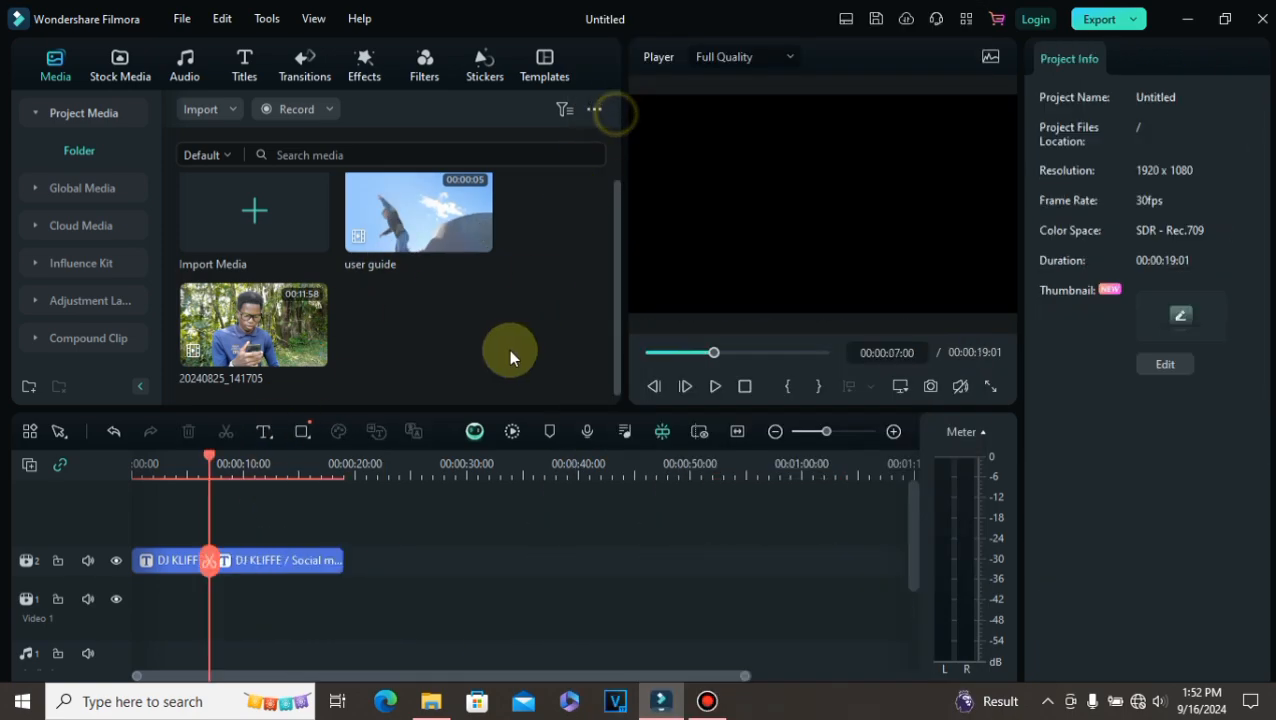
Step: Delete the DJ KLIFFE / Social media title and the DJ KLIFFE title from the title track
{"action": "left_click", "coordinate": [259, 563]}
{"action": "right_click", "coordinate": [258, 562]}
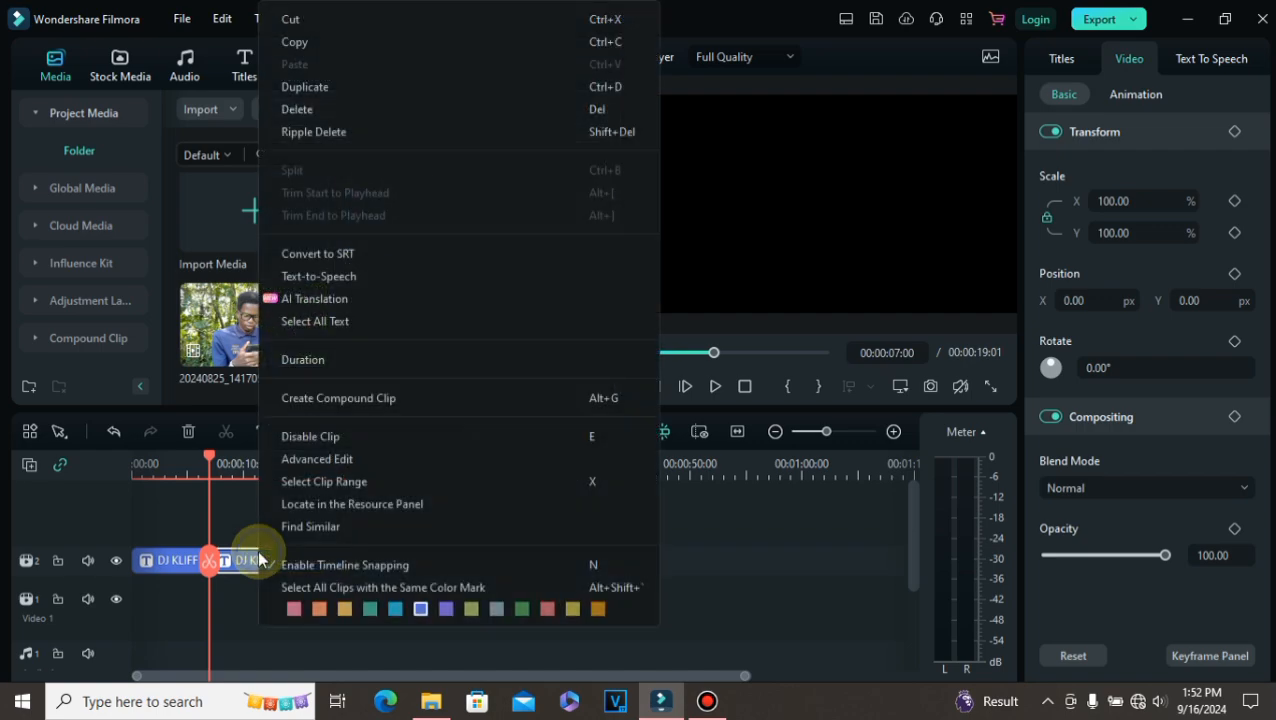
{"action": "left_click", "coordinate": [328, 136]}
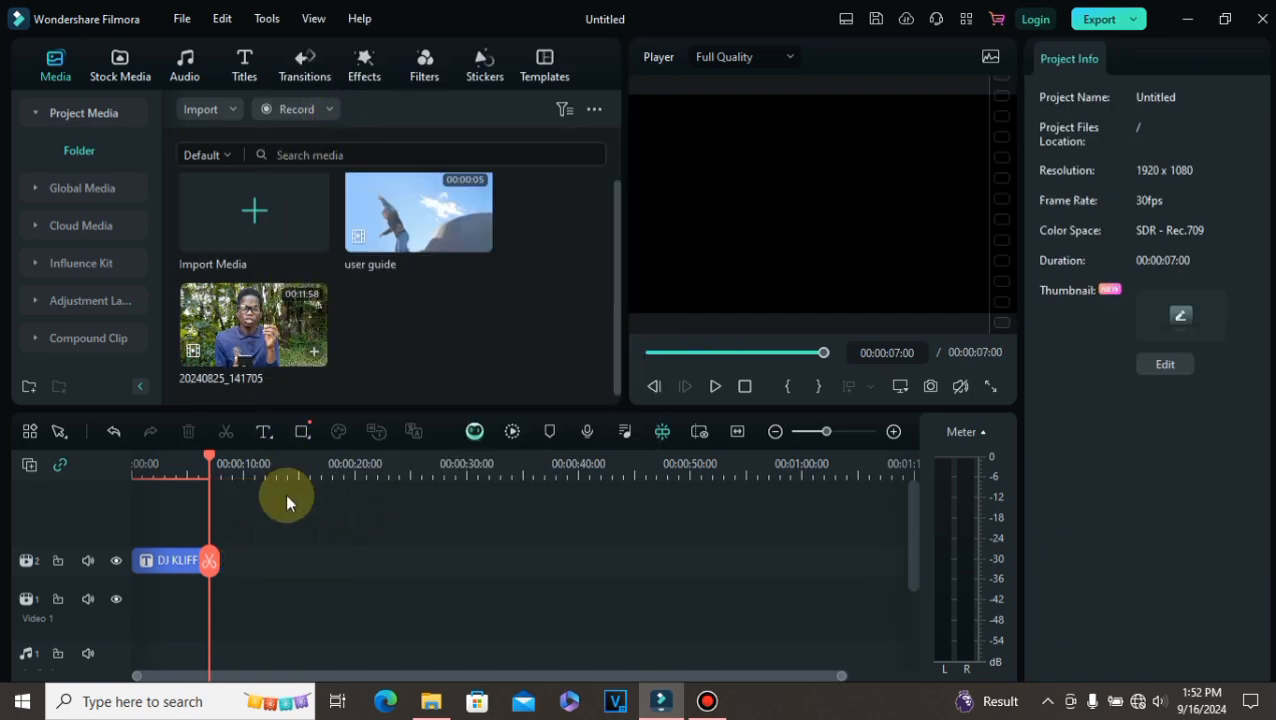
{"action": "left_click", "coordinate": [159, 566]}
{"action": "right_click", "coordinate": [159, 566]}
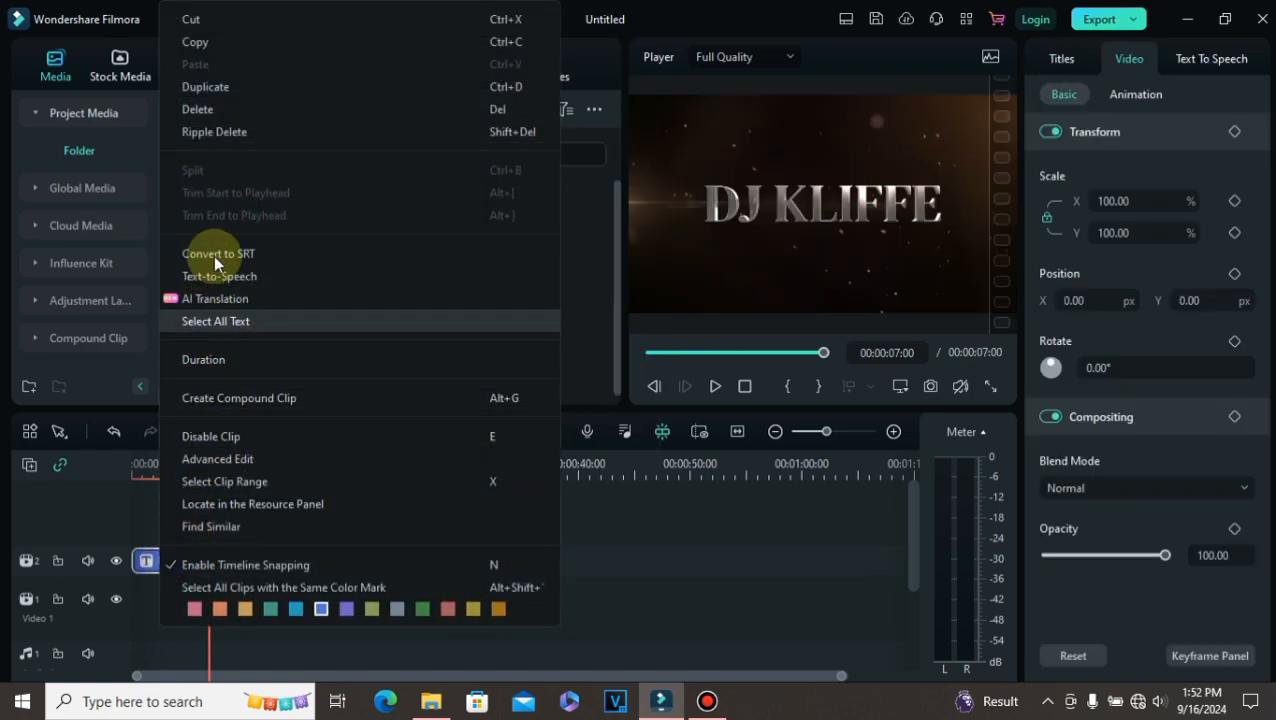
{"action": "left_click", "coordinate": [243, 107]}
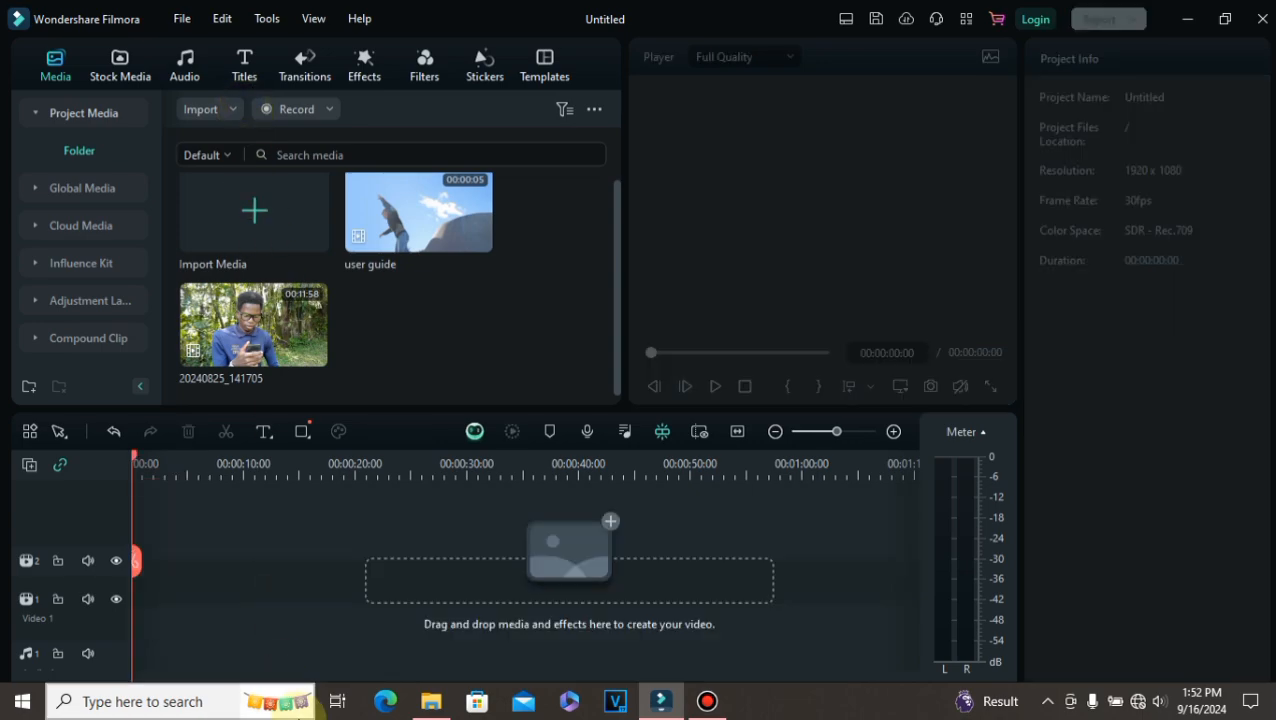
Step: Place the user guide clip at the timeline start and add the New LowerThirds 12 title above it
{"action": "left_click_drag", "start_coordinate": [424, 232], "coordinate": [140, 562]}
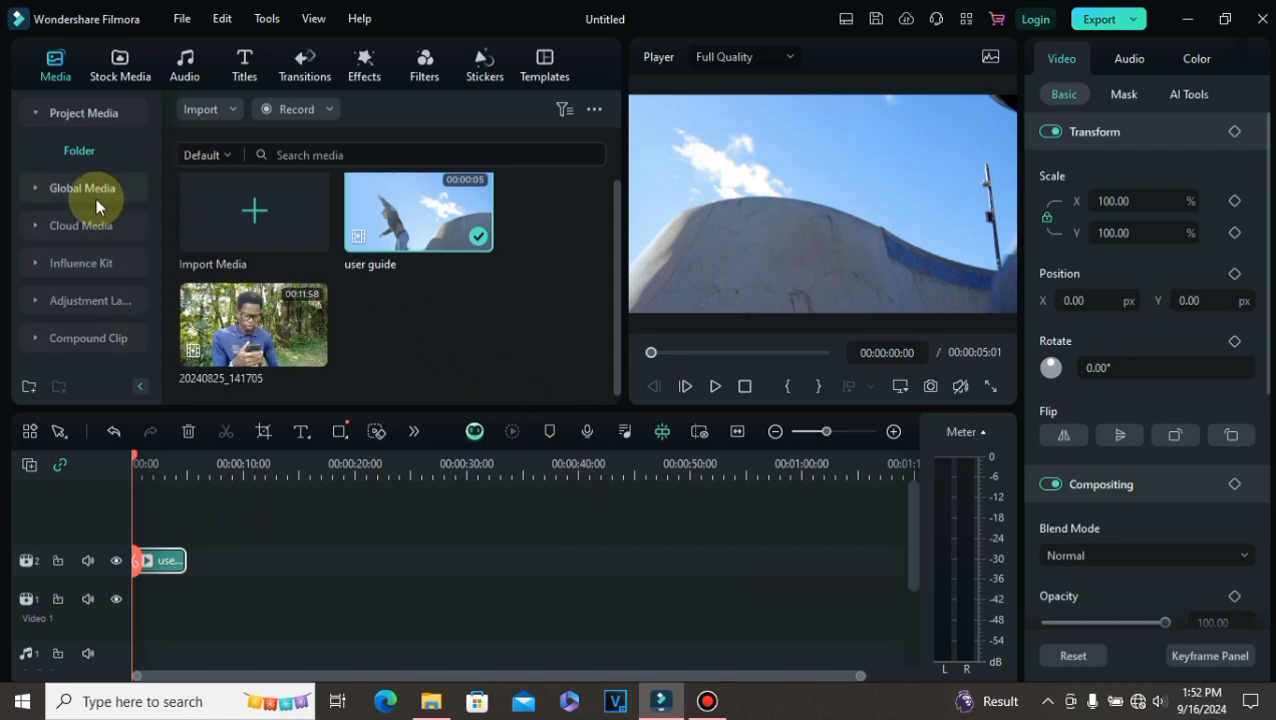
{"action": "left_click", "coordinate": [240, 68]}
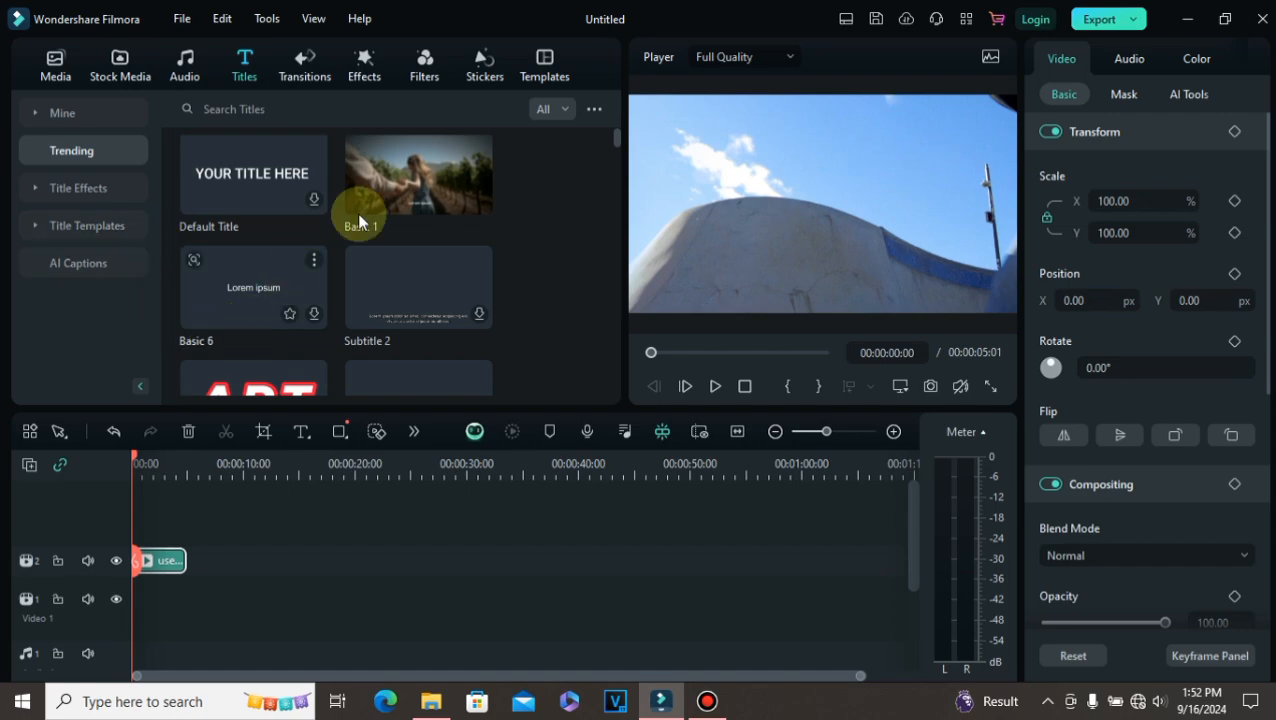
{"action": "scroll", "coordinate": [271, 277], "scroll_direction": "down", "scroll_amount": 10}
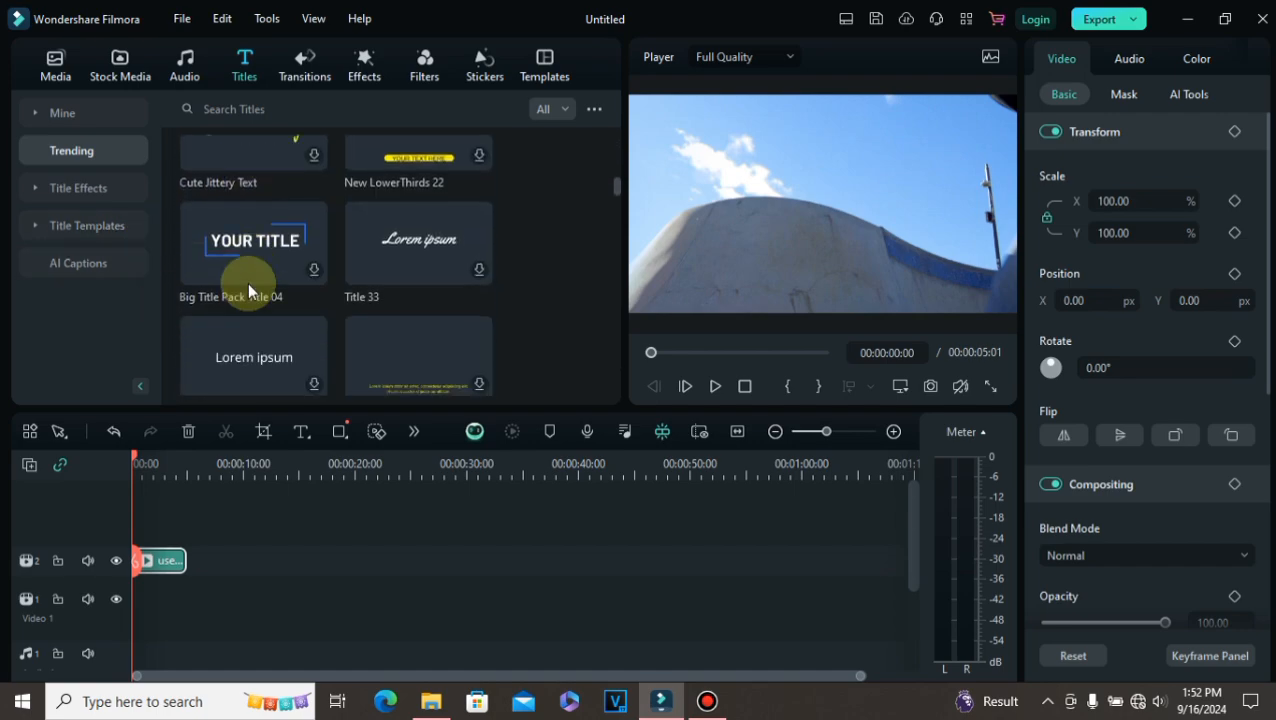
{"action": "scroll", "coordinate": [248, 287], "scroll_direction": "down", "scroll_amount": 10}
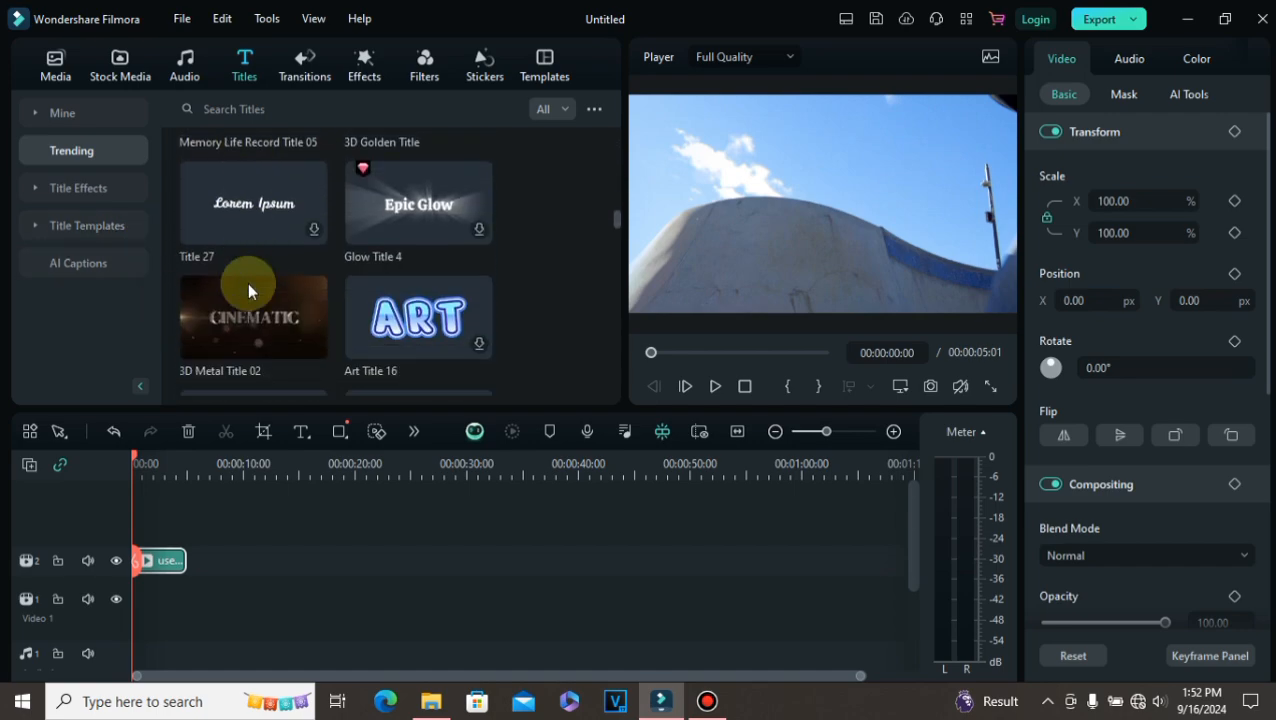
{"action": "scroll", "coordinate": [247, 282], "scroll_direction": "down", "scroll_amount": 5}
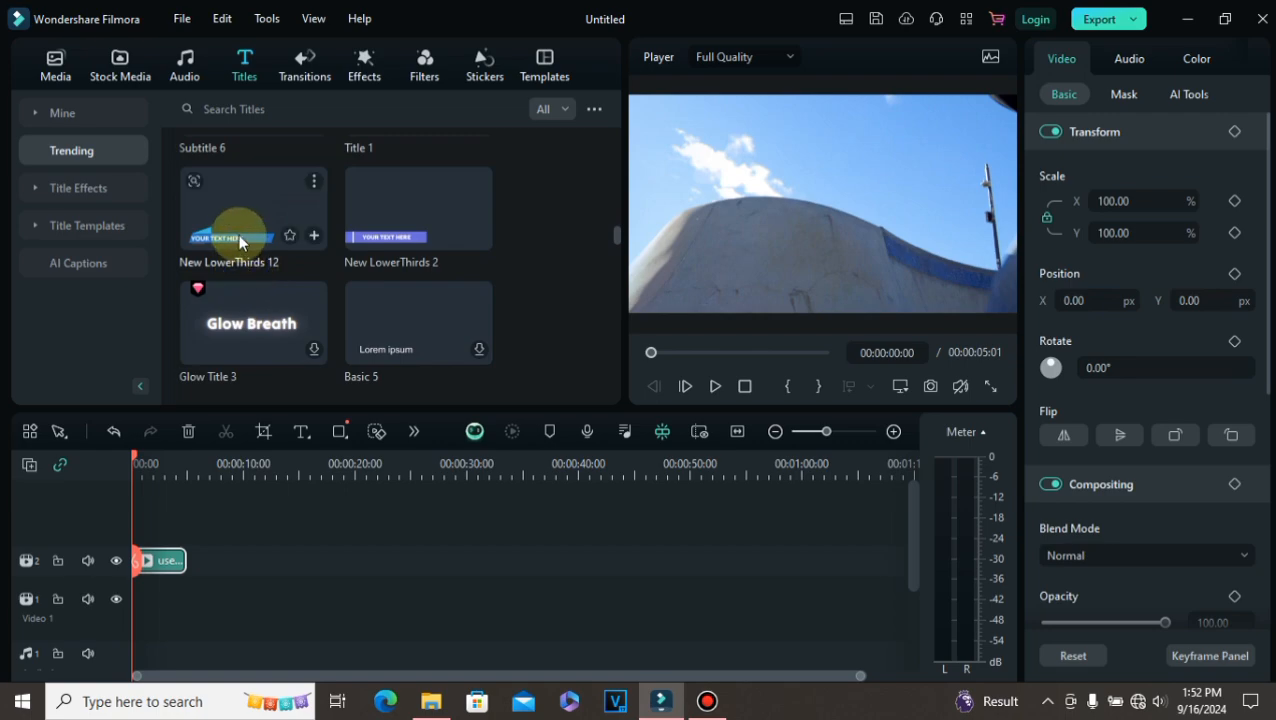
{"action": "left_click", "coordinate": [237, 220]}
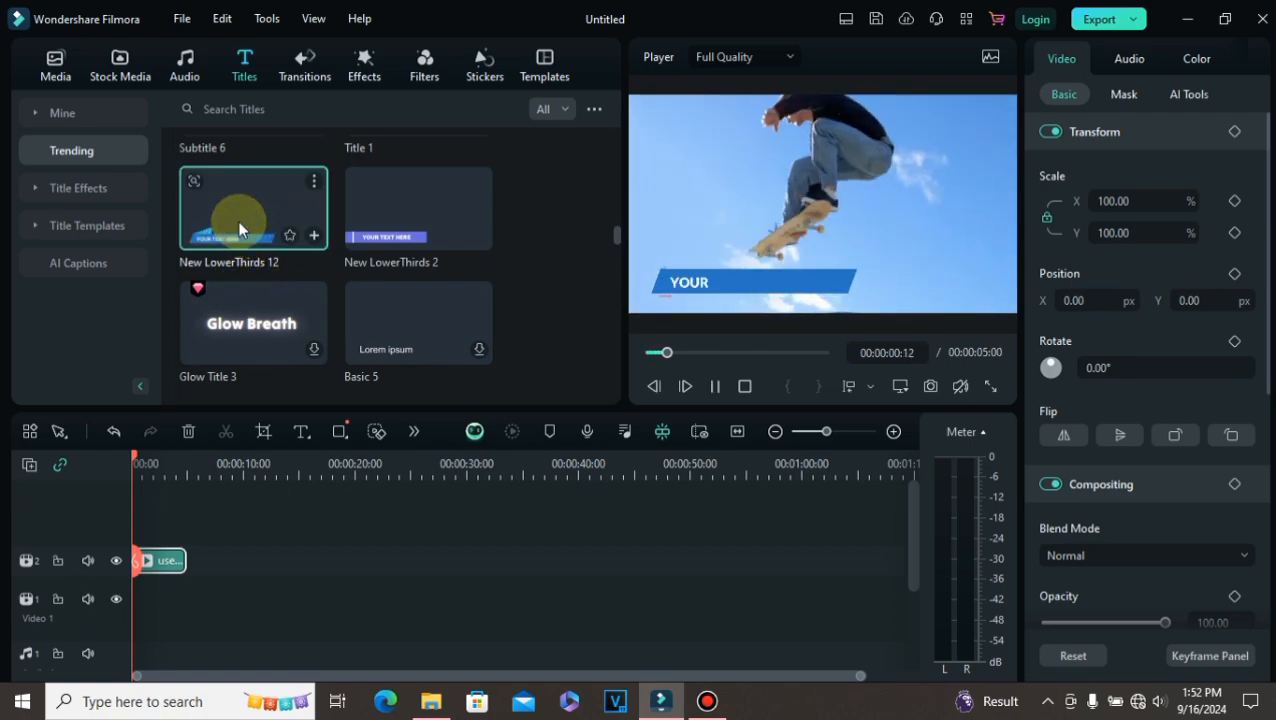
{"action": "left_click_drag", "start_coordinate": [237, 220], "coordinate": [145, 552]}
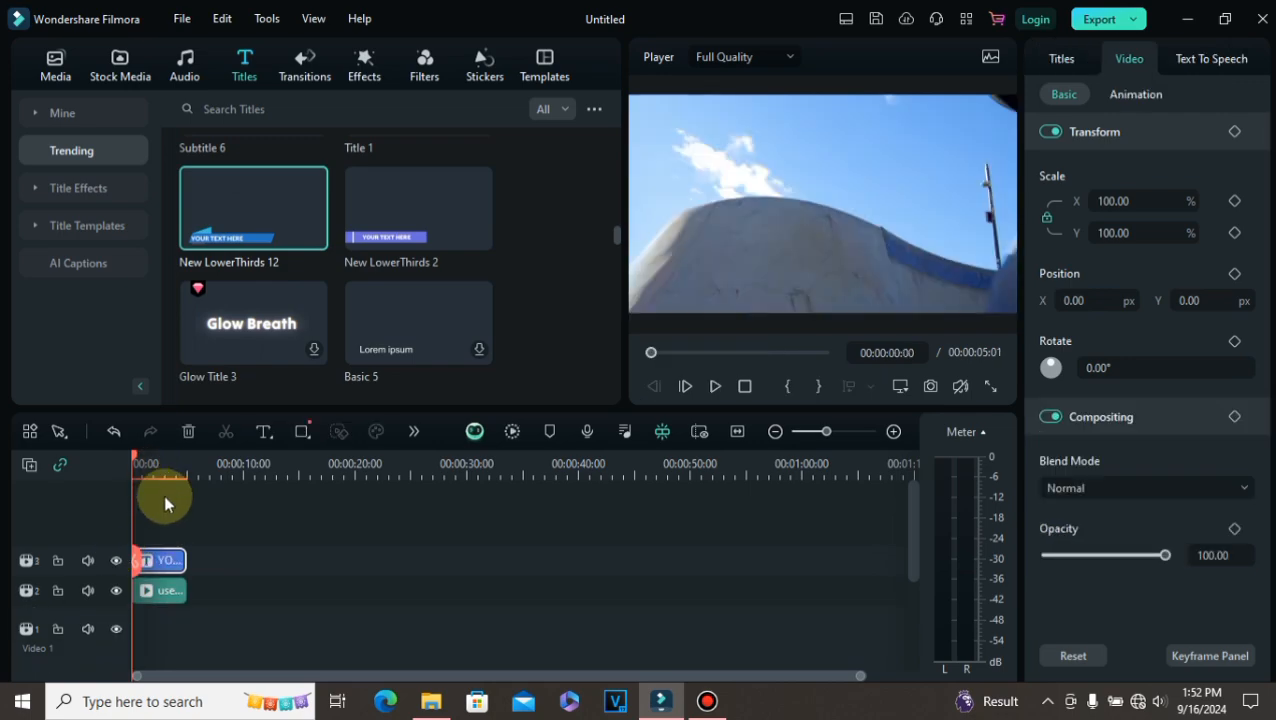
Step: Replace the lower-third's placeholder text with DJ KLIIFFE
{"action": "left_click", "coordinate": [161, 561]}
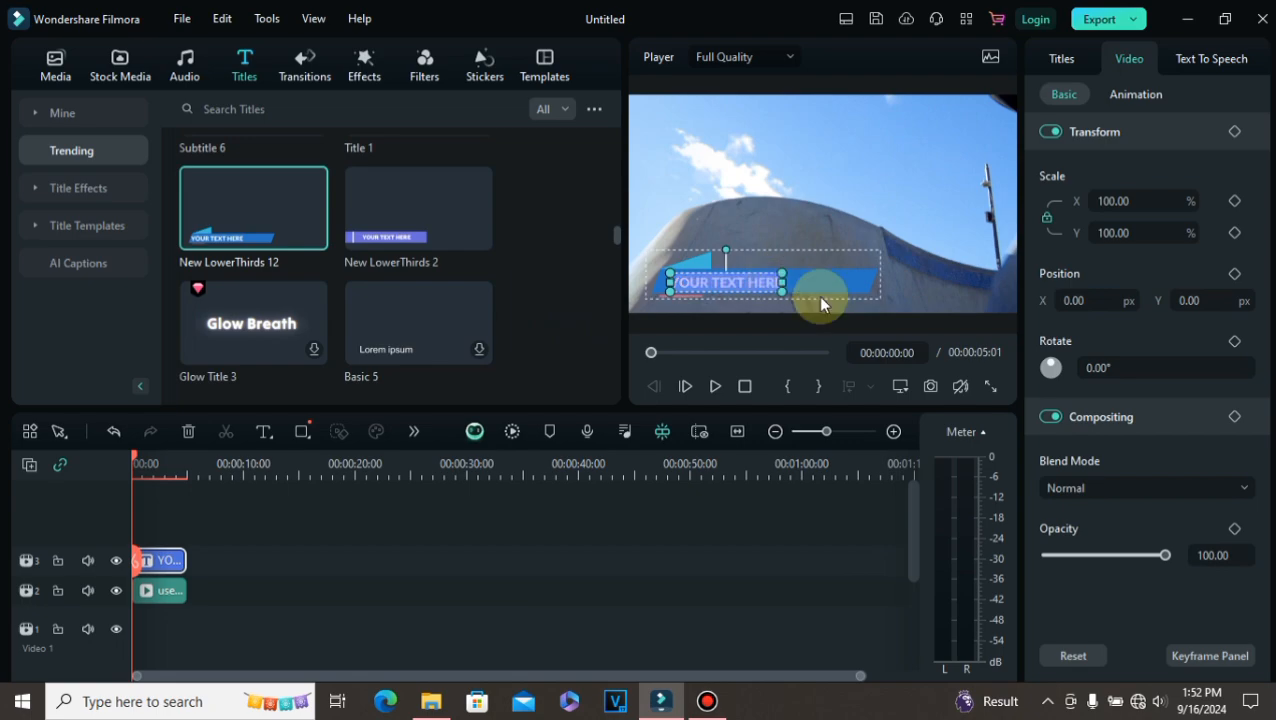
{"action": "key", "text": "BackSpace"}
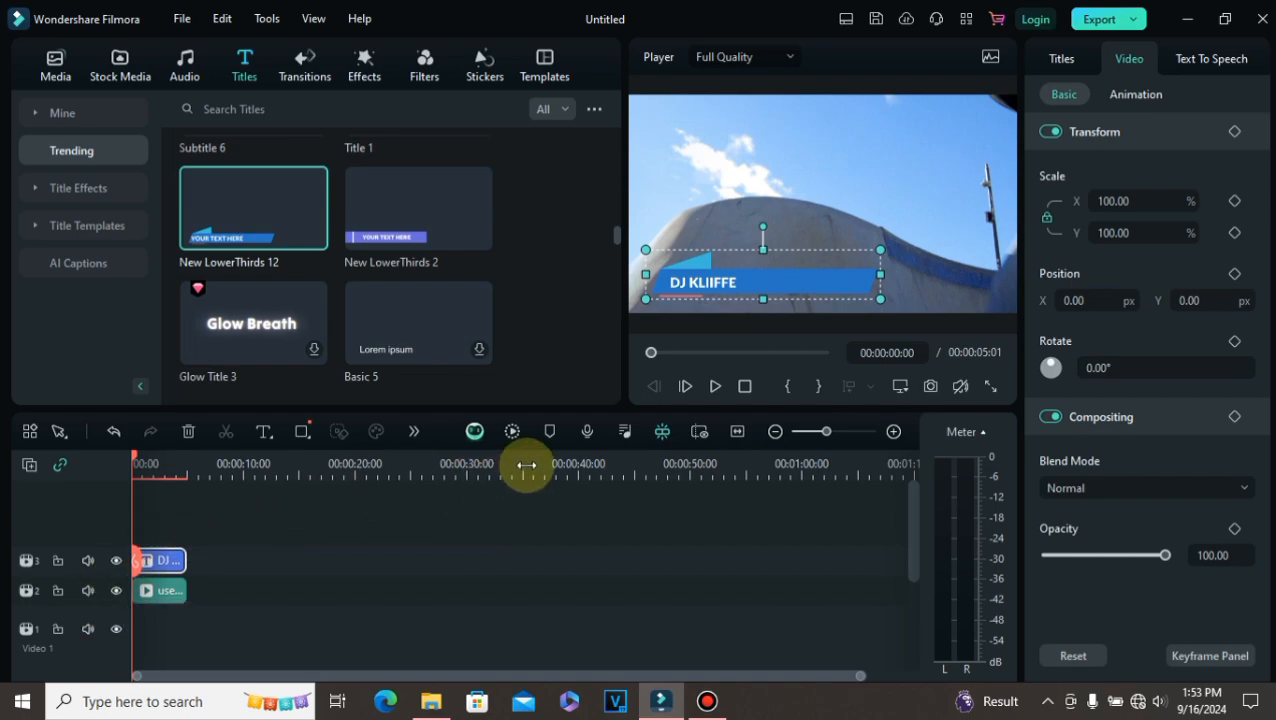
Step: Play back the lower-third over the user guide clip in the full-screen preview
{"action": "left_click", "coordinate": [715, 386]}
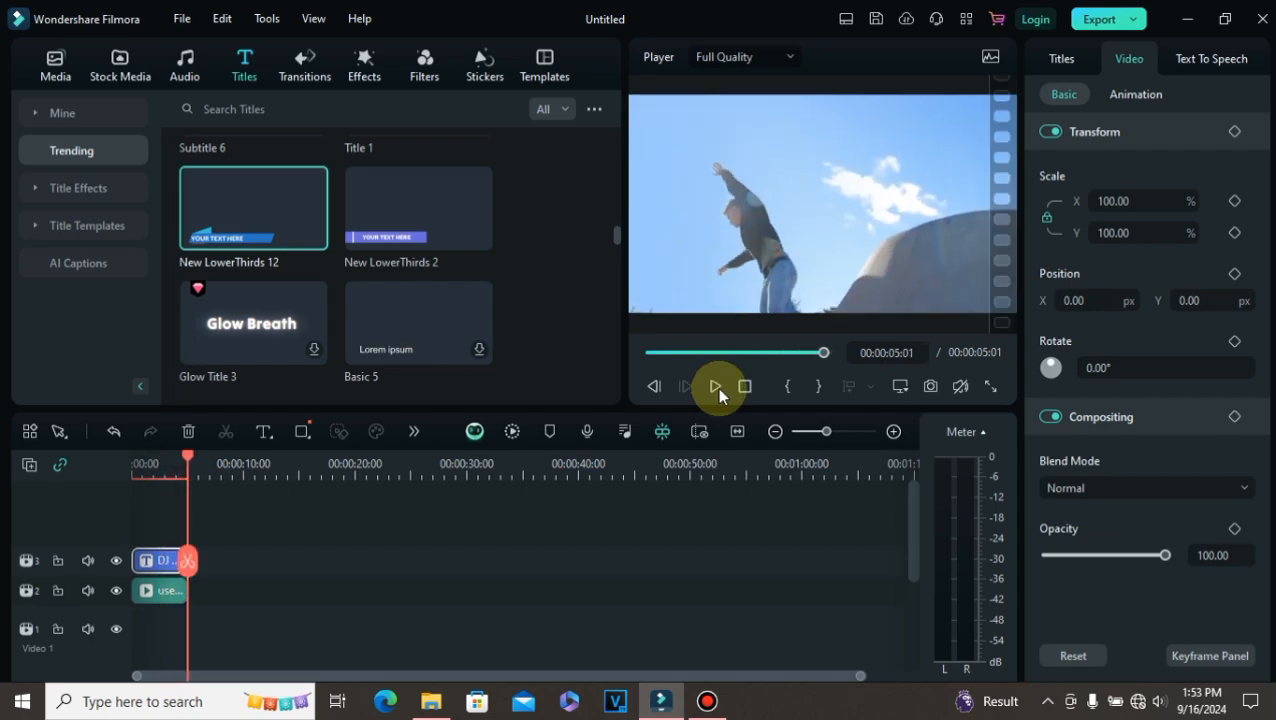
{"action": "left_click", "coordinate": [988, 394]}
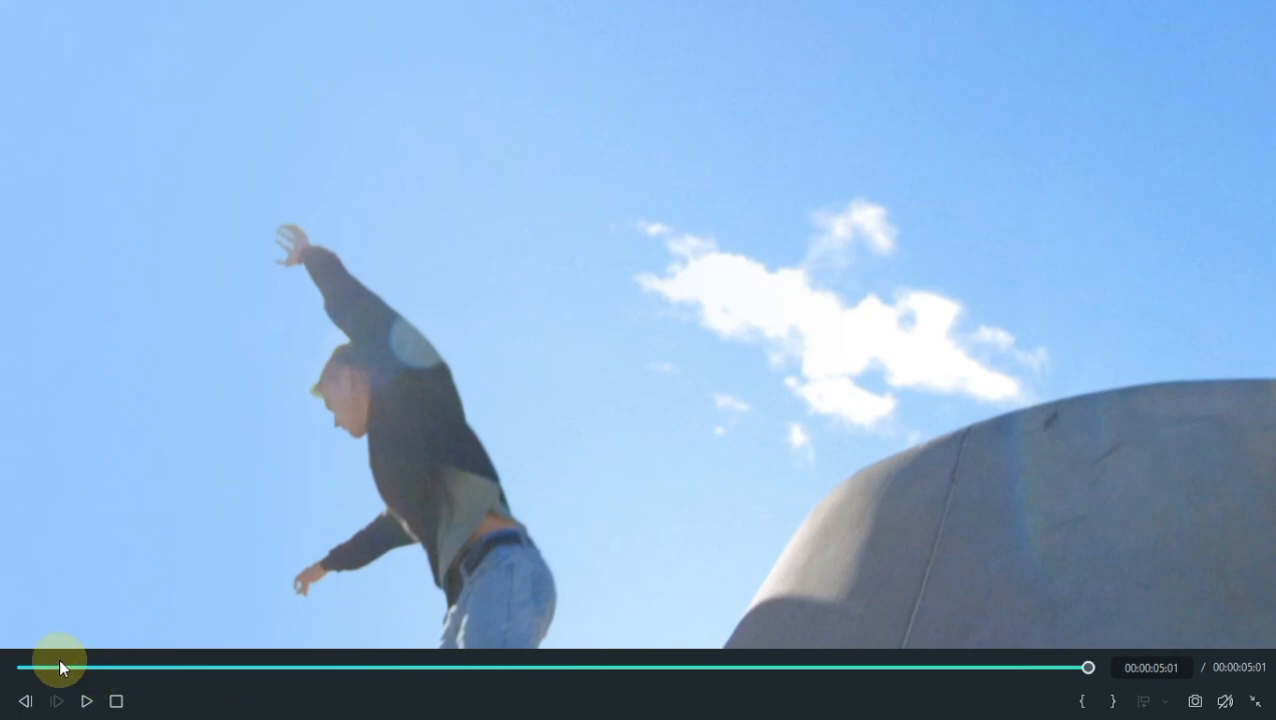
{"action": "left_click", "coordinate": [20, 666]}
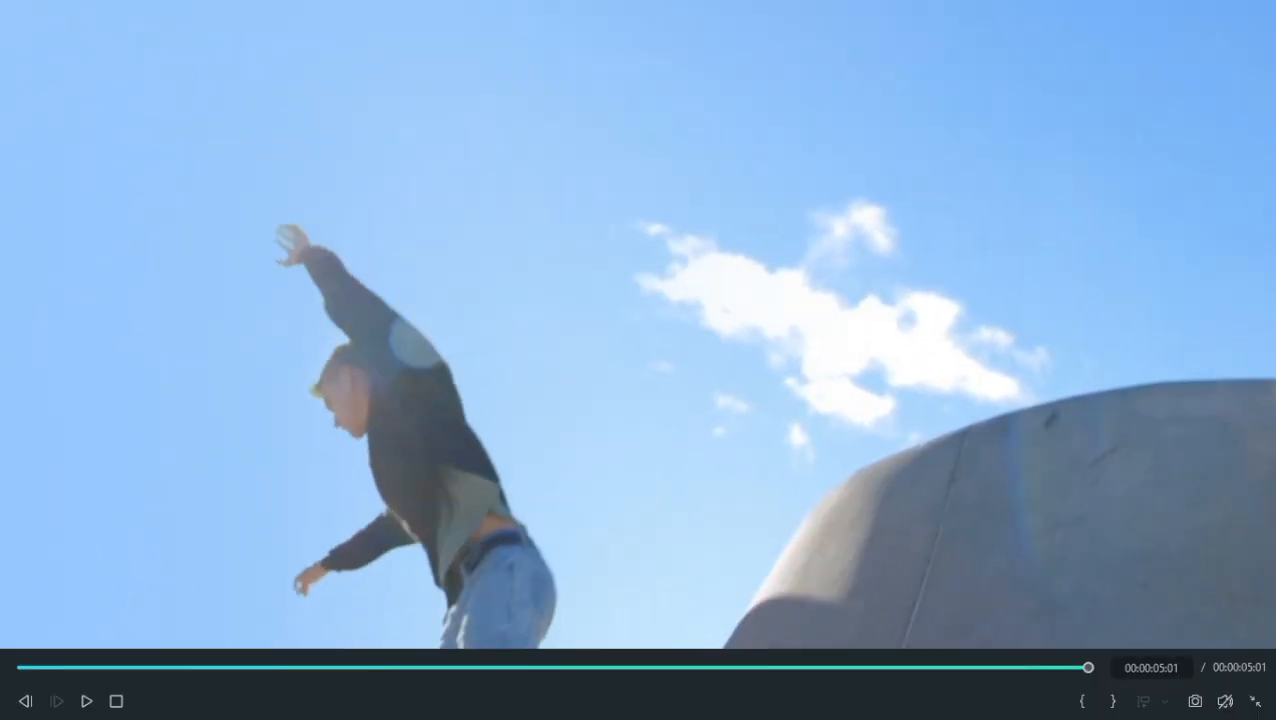
{"action": "left_click", "coordinate": [1265, 694]}
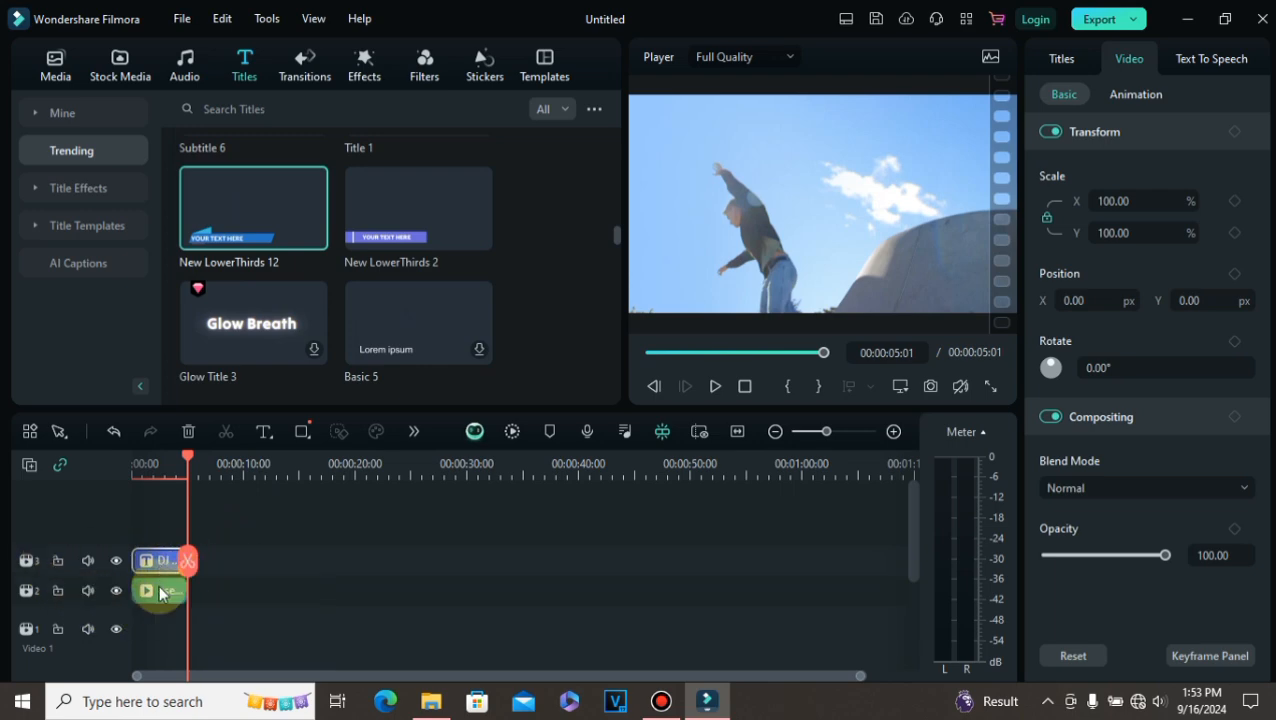
{"action": "scroll", "coordinate": [350, 267], "scroll_direction": "down", "scroll_amount": 4}
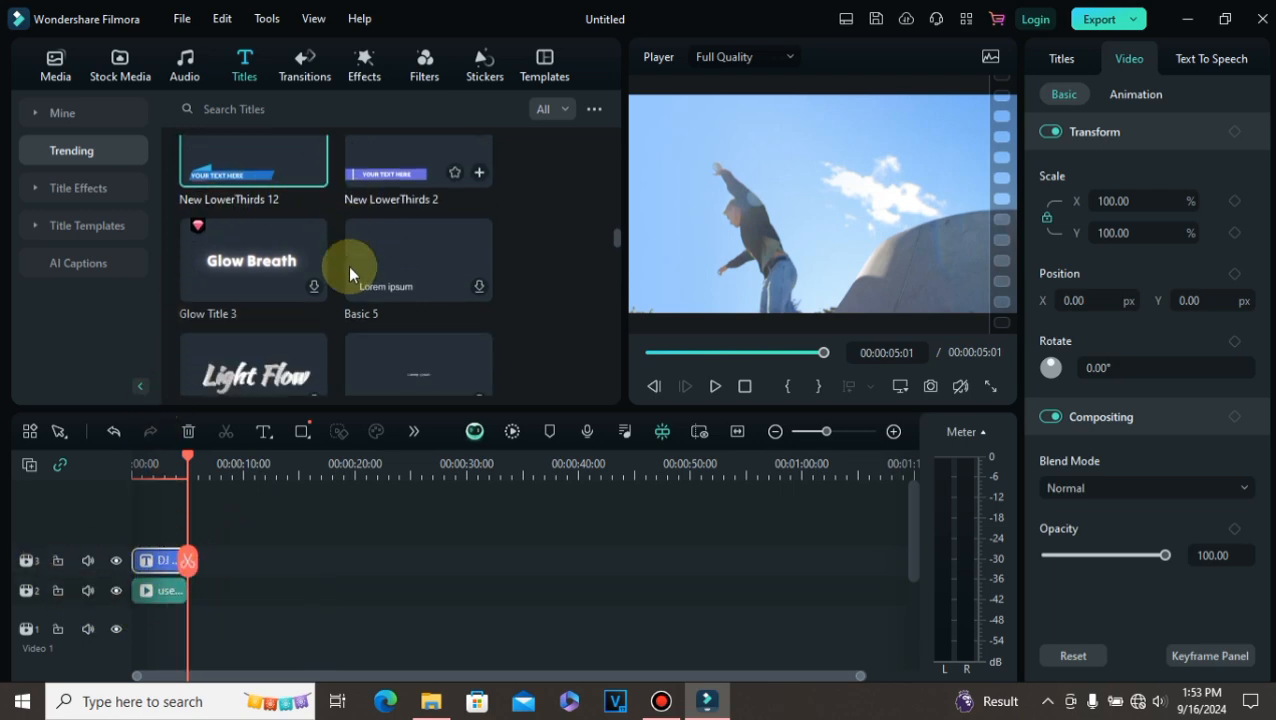
Step: Browse the title library, then shift the lower-third title and the user guide clip to about the 10-second mark
{"action": "scroll", "coordinate": [348, 265], "scroll_direction": "down", "scroll_amount": 3}
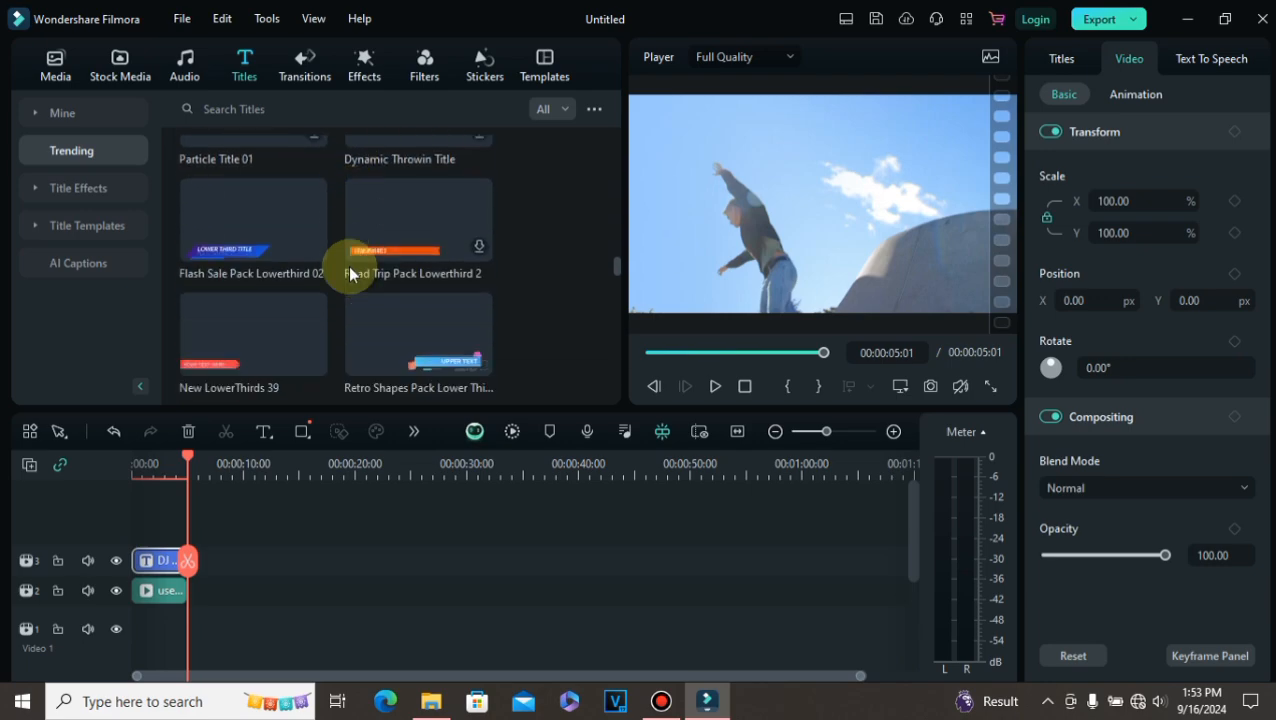
{"action": "scroll", "coordinate": [348, 265], "scroll_direction": "down", "scroll_amount": 1}
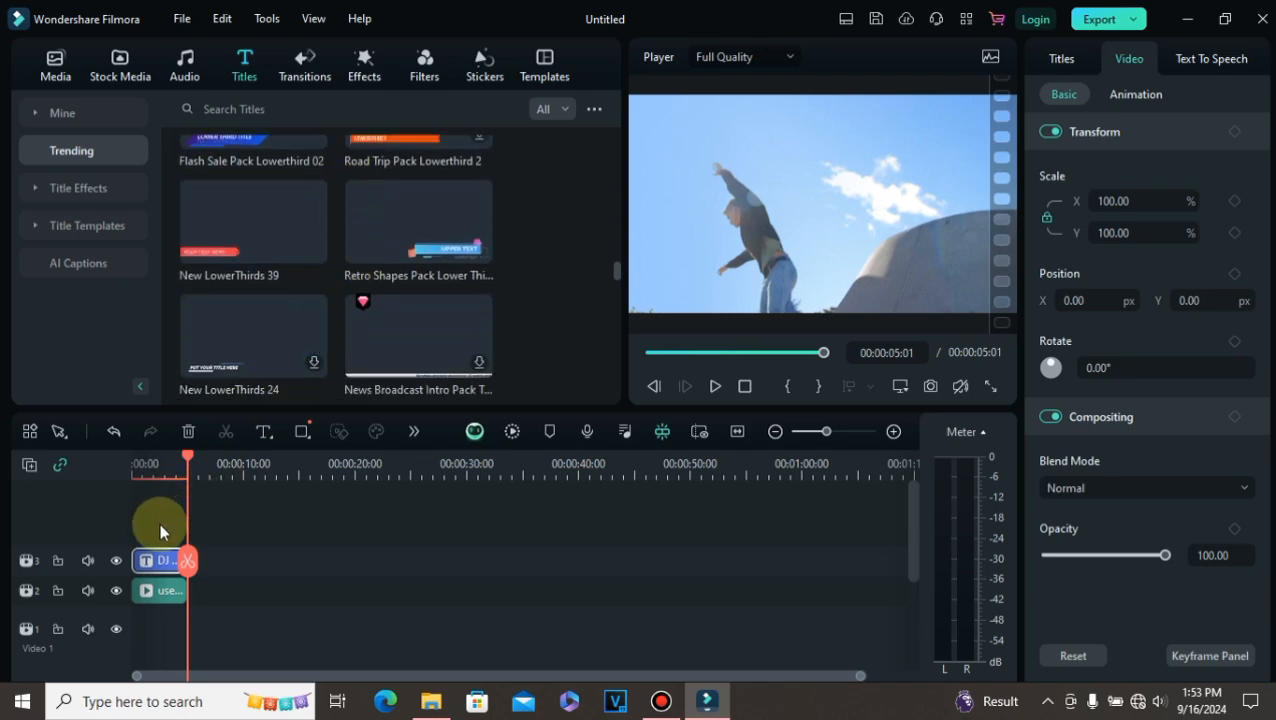
{"action": "scroll", "coordinate": [292, 289], "scroll_direction": "up", "scroll_amount": 2}
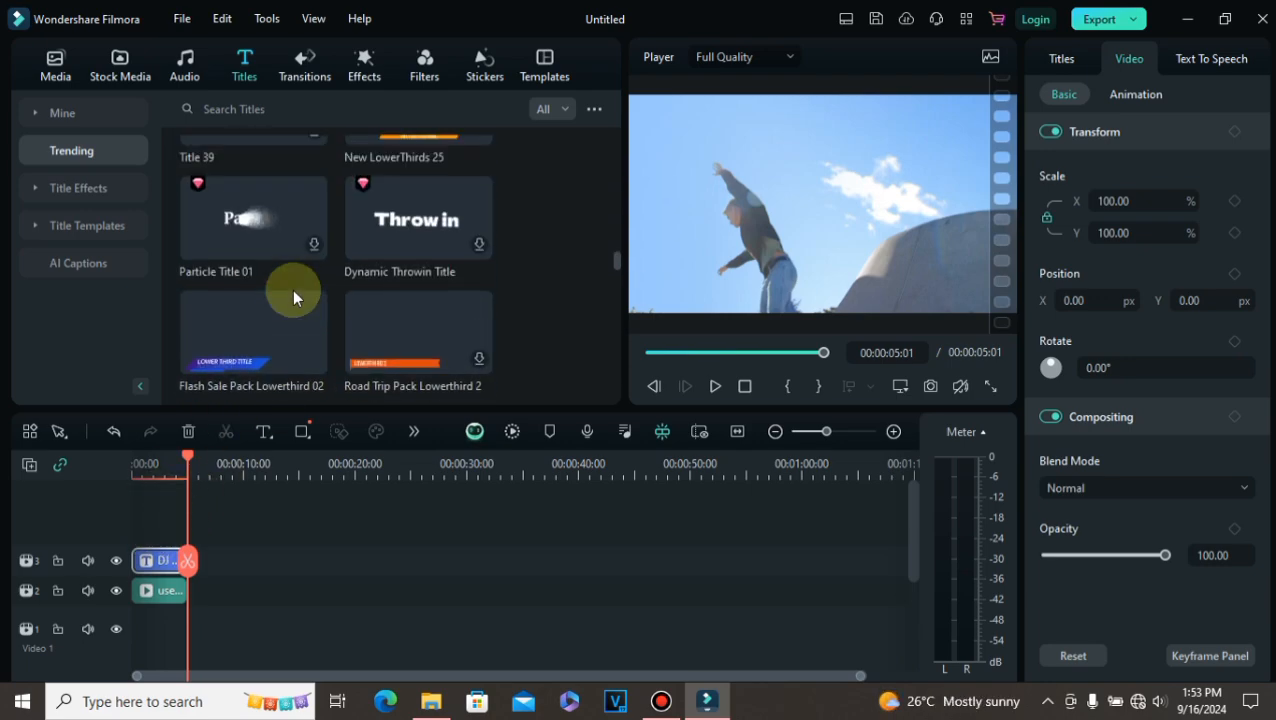
{"action": "scroll", "coordinate": [292, 289], "scroll_direction": "up", "scroll_amount": 3}
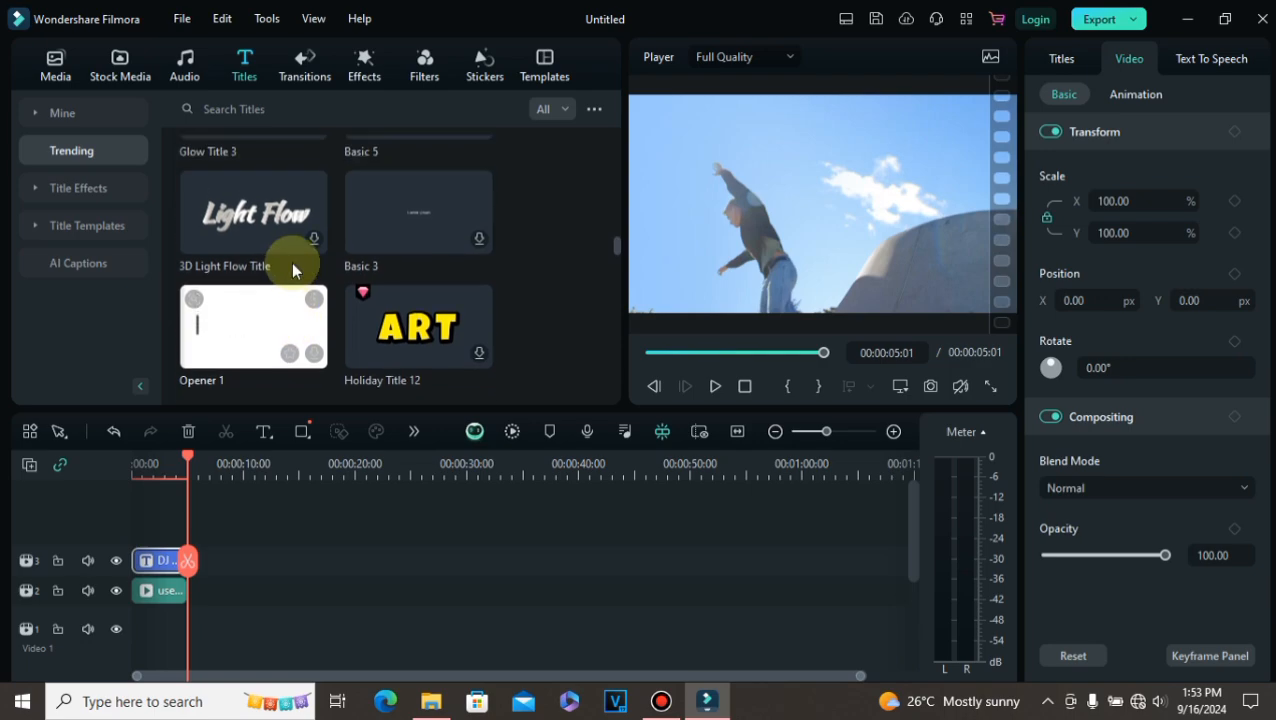
{"action": "scroll", "coordinate": [291, 262], "scroll_direction": "up", "scroll_amount": 4}
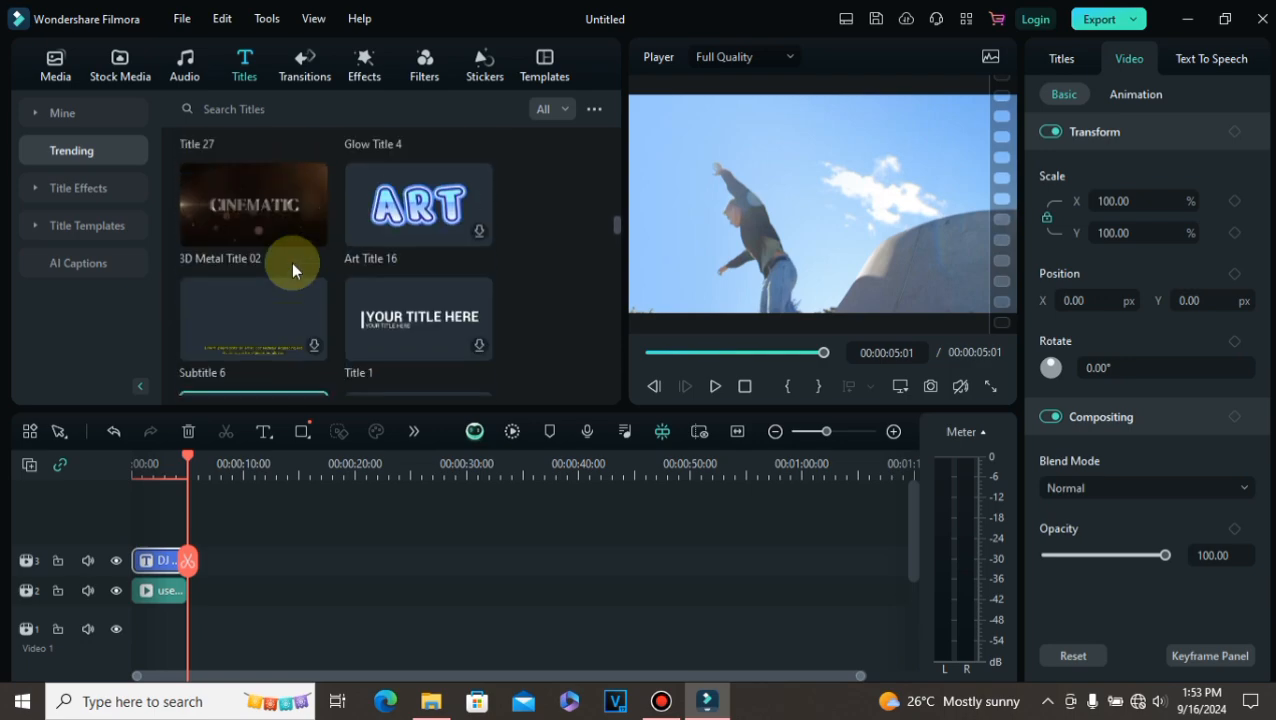
{"action": "left_click_drag", "start_coordinate": [160, 560], "coordinate": [289, 561]}
{"action": "left_click_drag", "start_coordinate": [176, 590], "coordinate": [276, 590]}
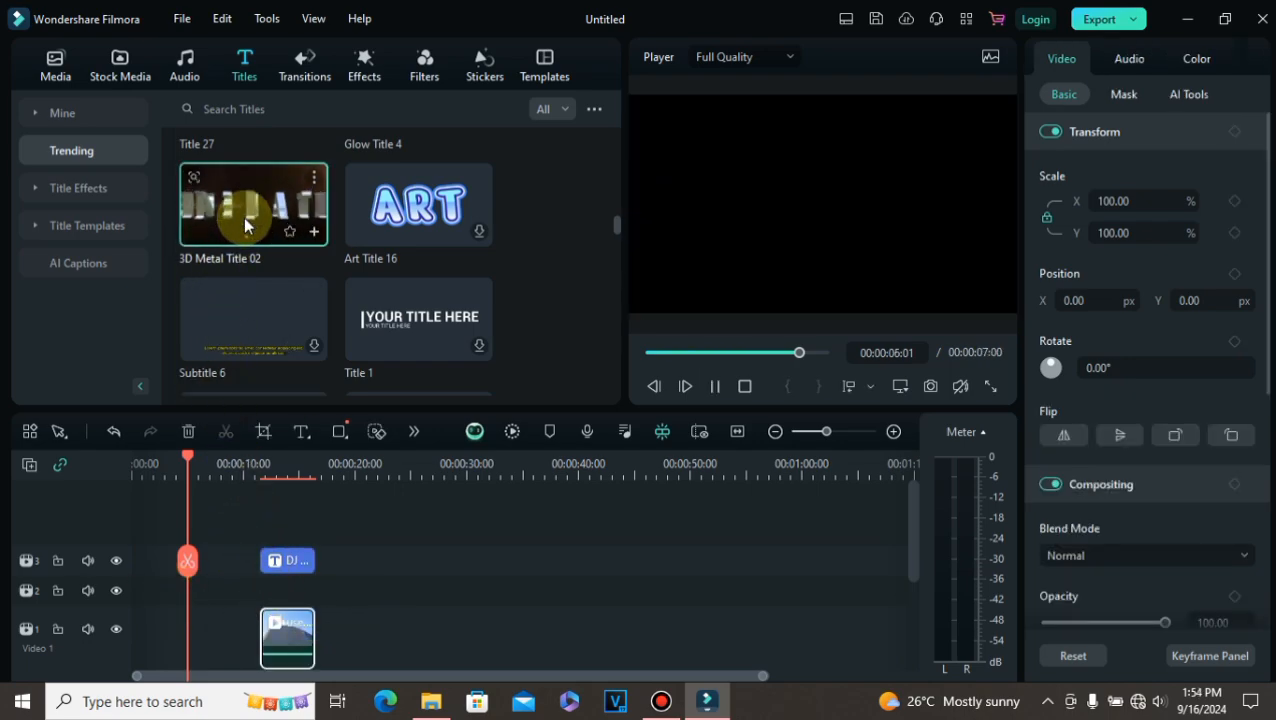
Step: Add the 3D Metal Title 02 template at the start of the title track
{"action": "left_click", "coordinate": [263, 182]}
{"action": "left_click_drag", "start_coordinate": [263, 182], "coordinate": [130, 572]}
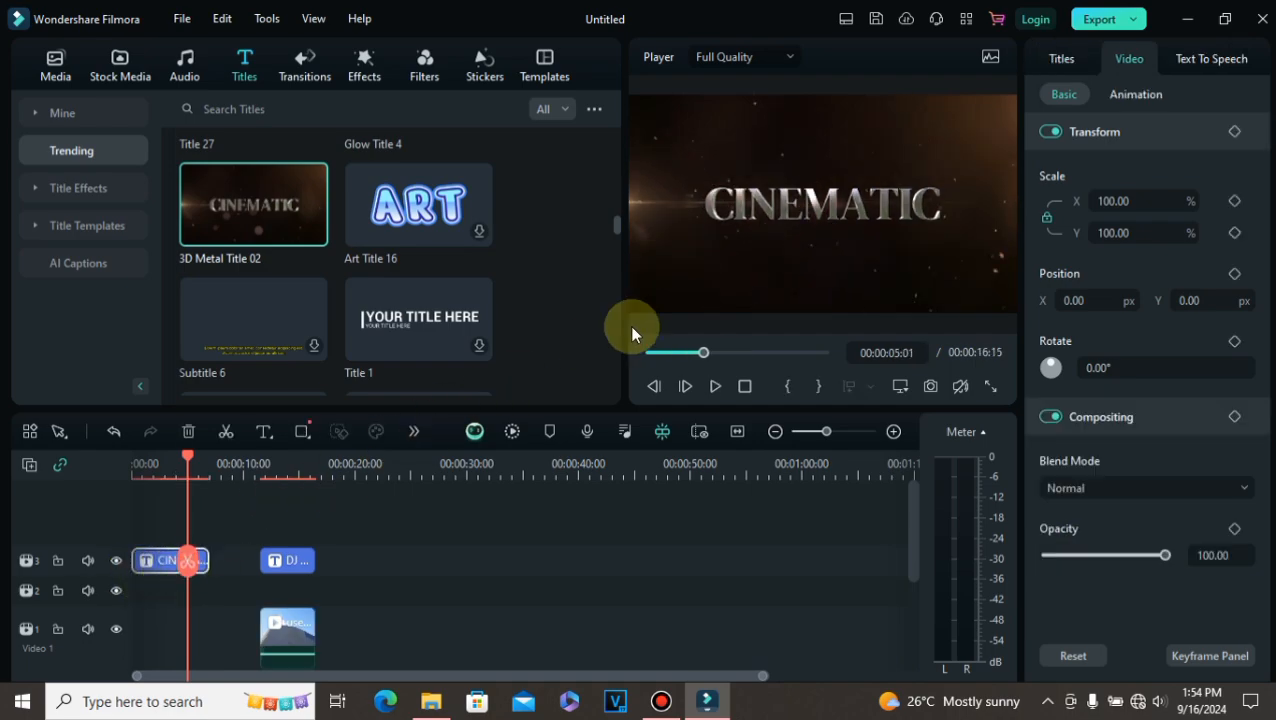
{"action": "left_click", "coordinate": [163, 561]}
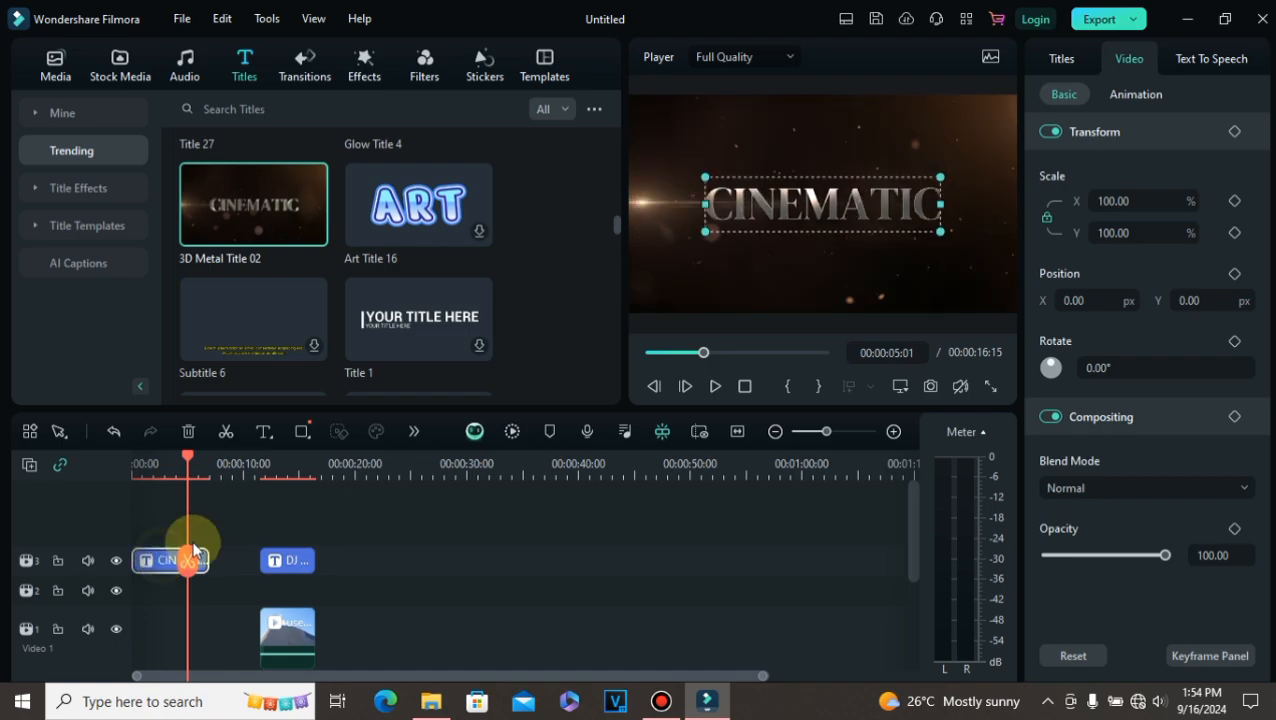
Step: Replace the metal title's CINEMATIC text with DJ KLIFFE
{"action": "double_click", "coordinate": [933, 209]}
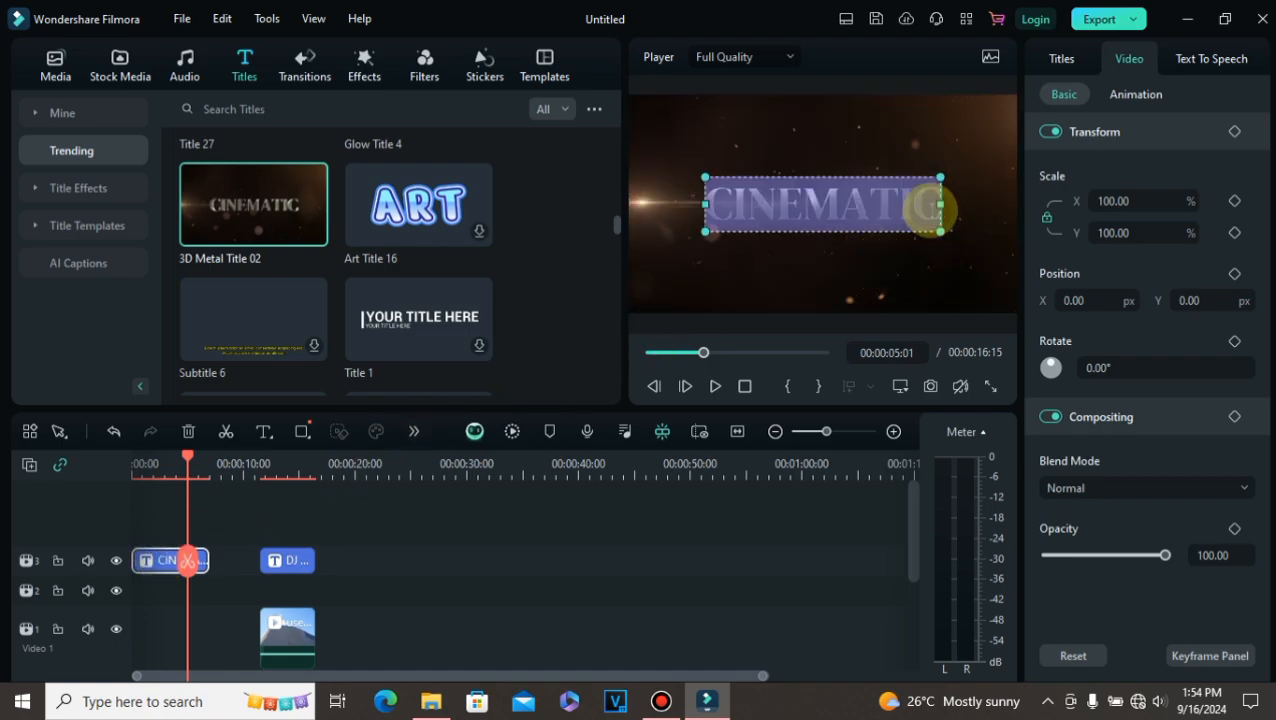
{"action": "key", "text": "BackSpace"}
{"action": "type", "text": "D"}
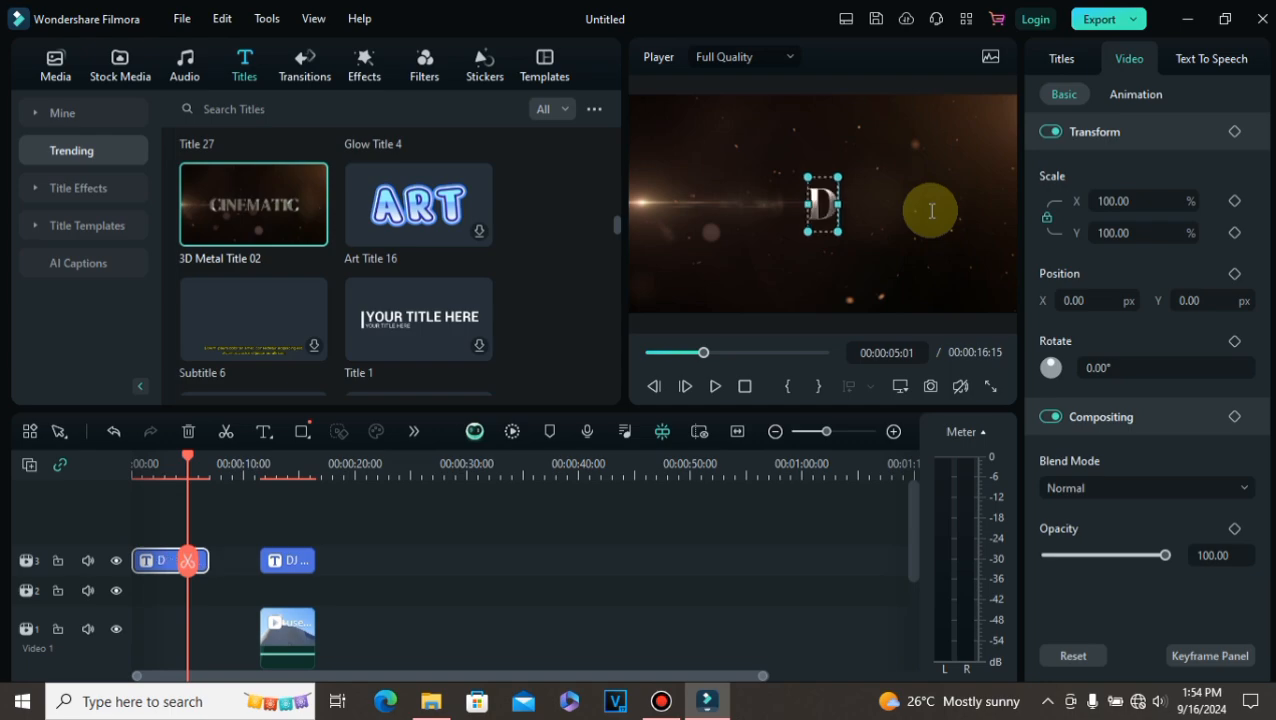
{"action": "type", "text": "J KL"}
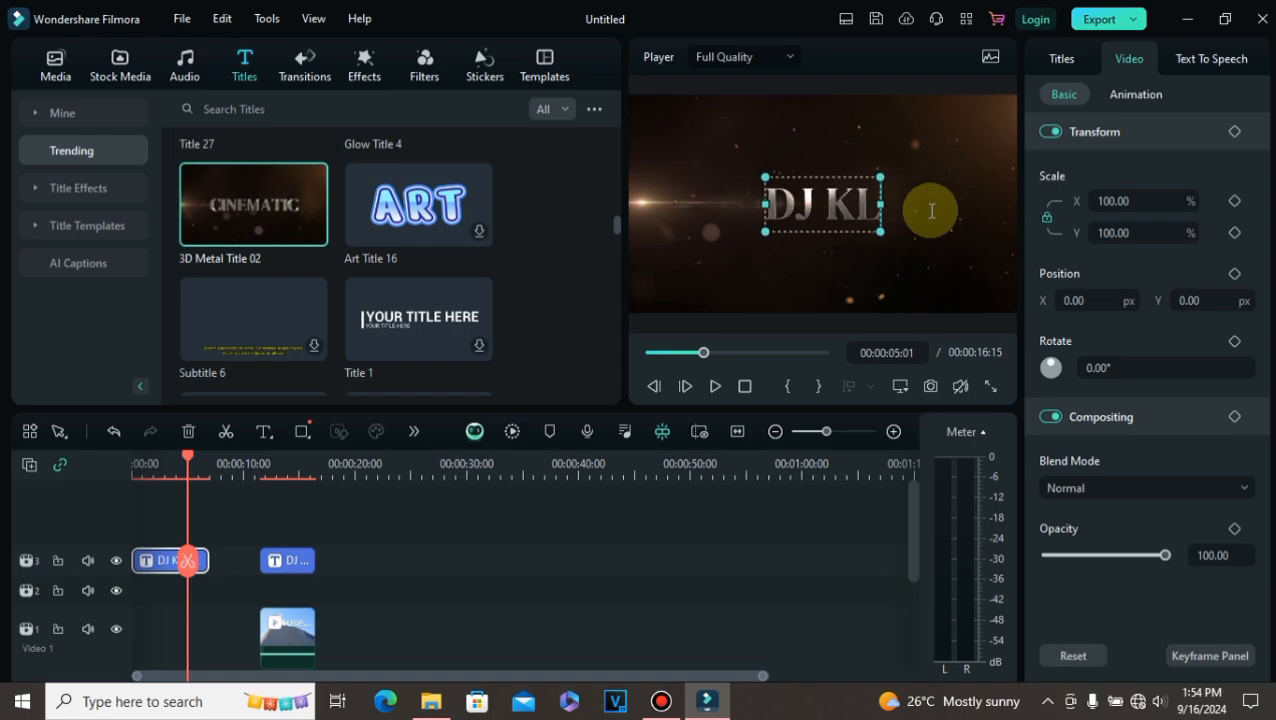
{"action": "type", "text": "IFFE"}
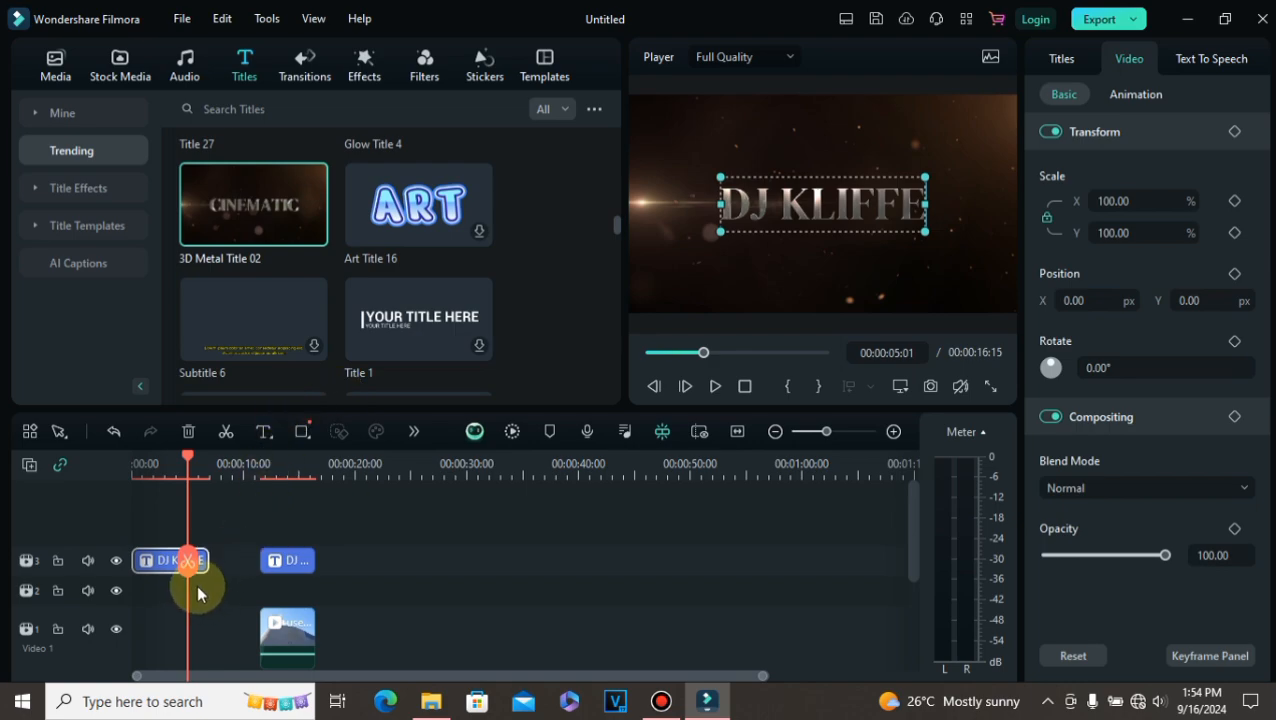
Step: Play the DJ KLIFFE opening title from the start in the full-screen preview
{"action": "left_click_drag", "start_coordinate": [187, 562], "coordinate": [107, 559]}
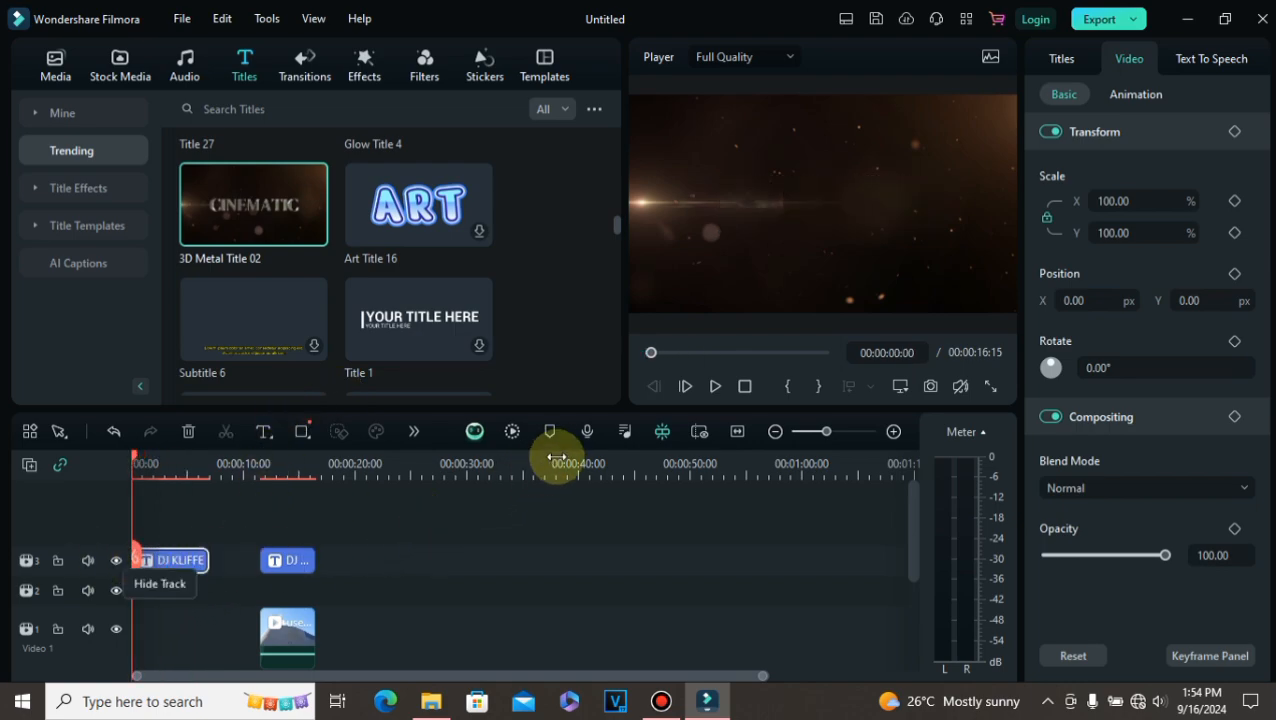
{"action": "left_click", "coordinate": [718, 387]}
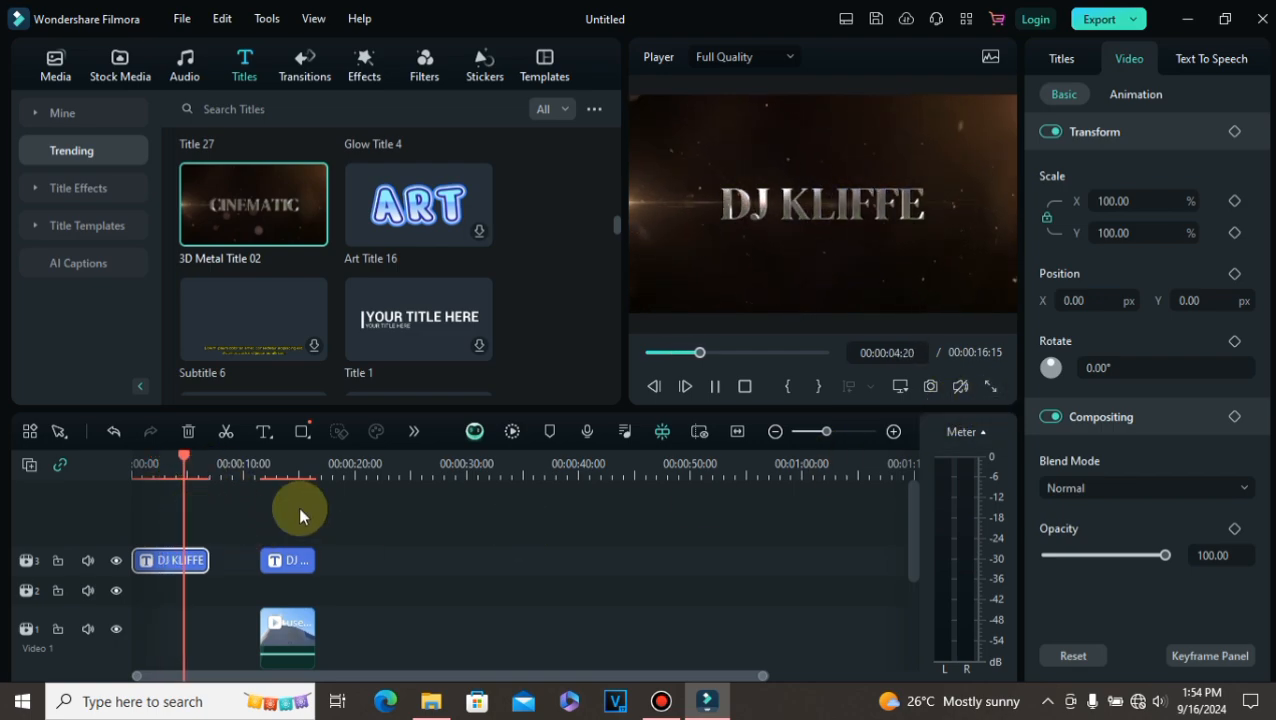
{"action": "left_click", "coordinate": [716, 387]}
{"action": "left_click_drag", "start_coordinate": [207, 557], "coordinate": [60, 558]}
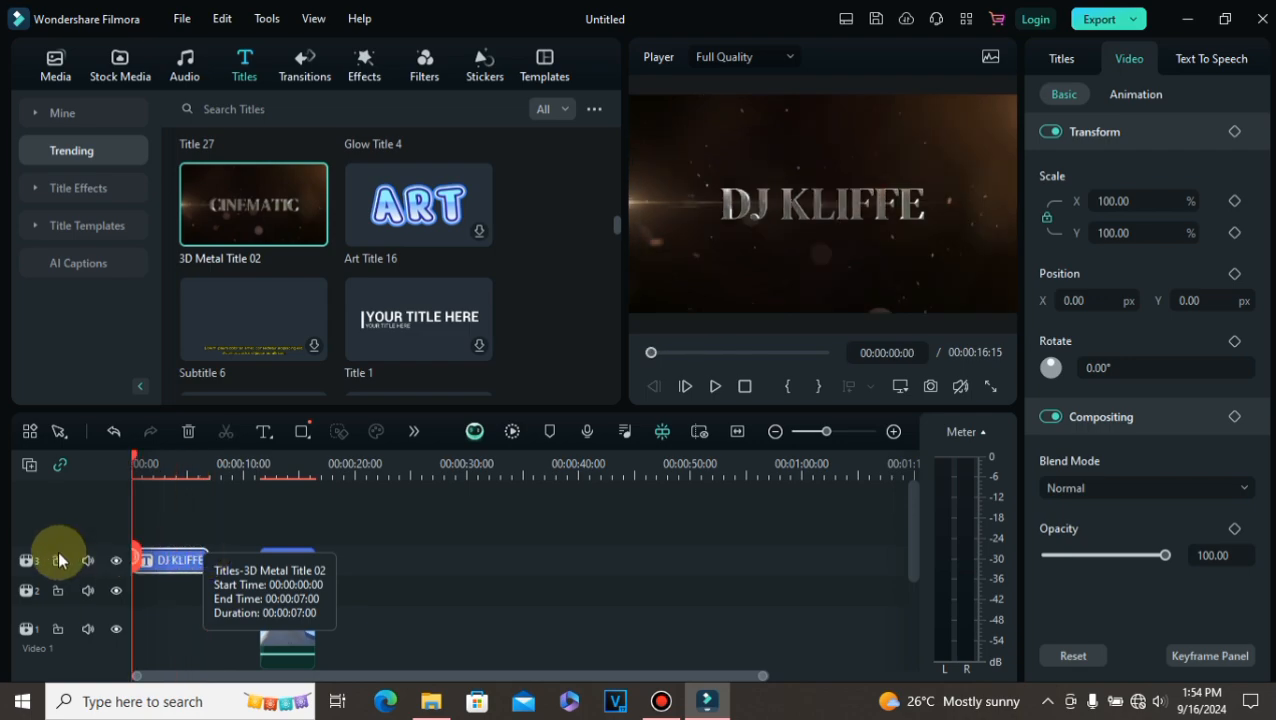
{"action": "left_click", "coordinate": [994, 389]}
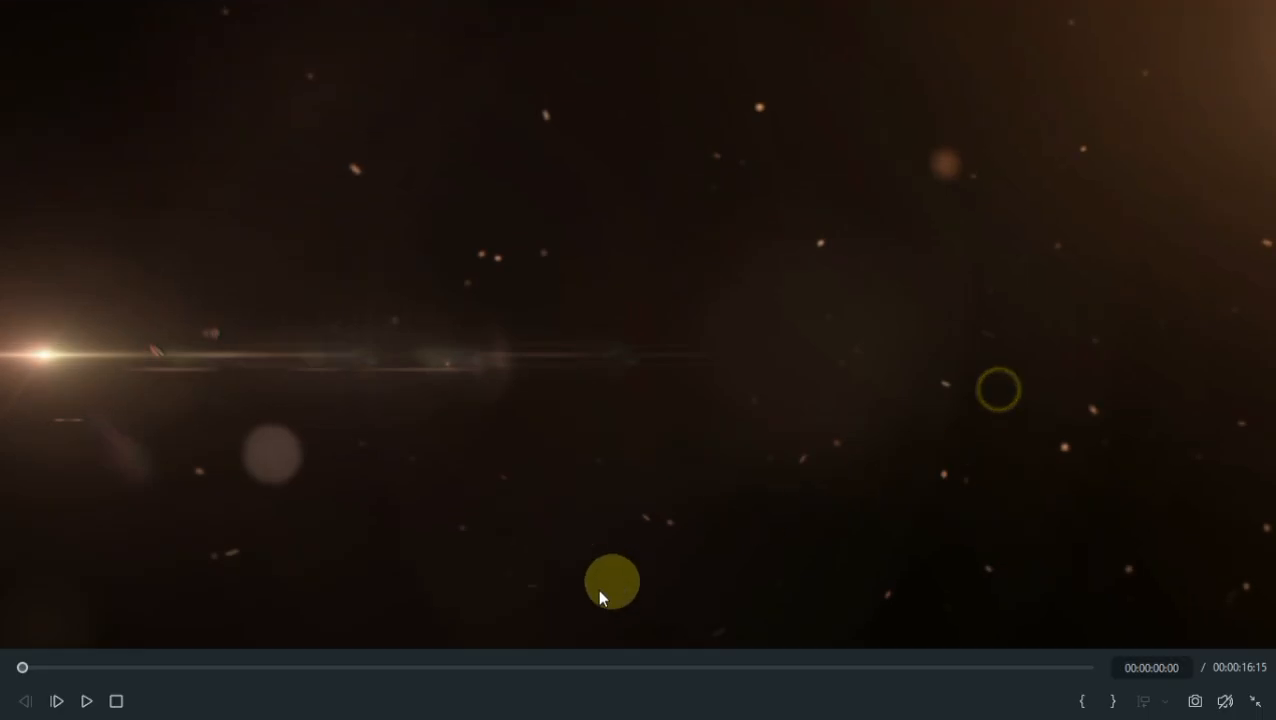
{"action": "left_click", "coordinate": [86, 701]}
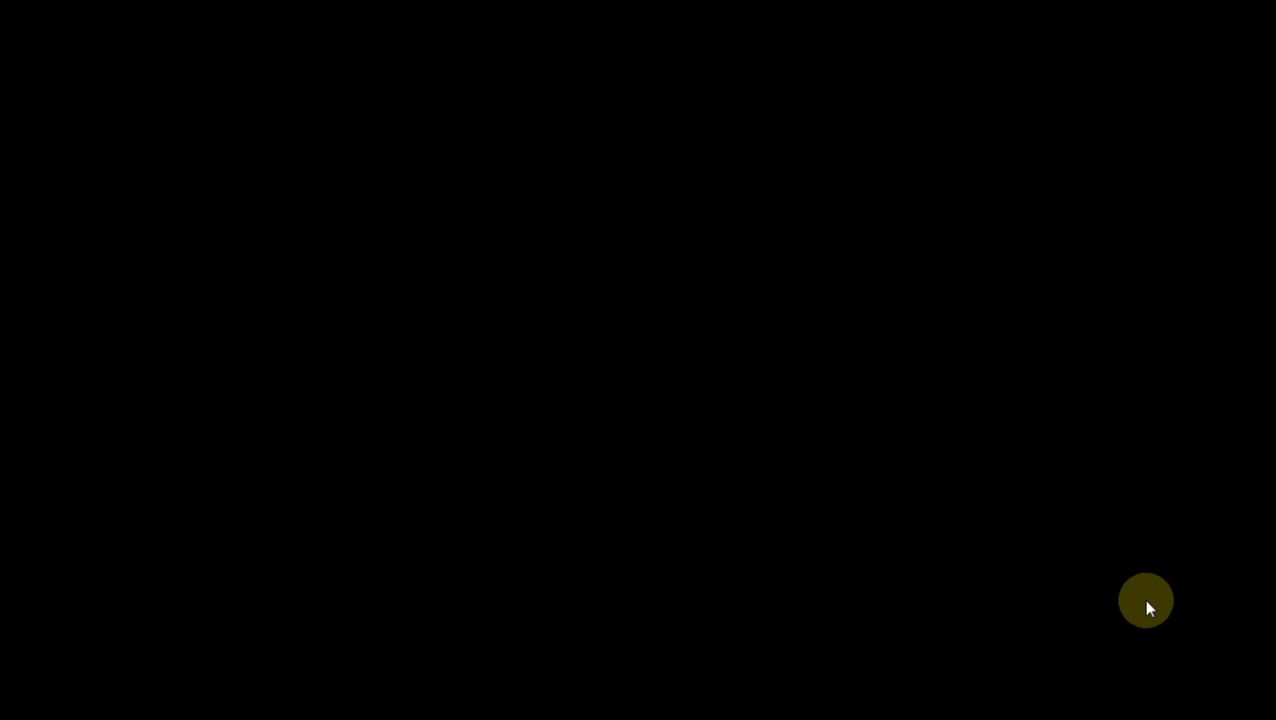
{"action": "mouse_move", "coordinate": [1198, 703]}
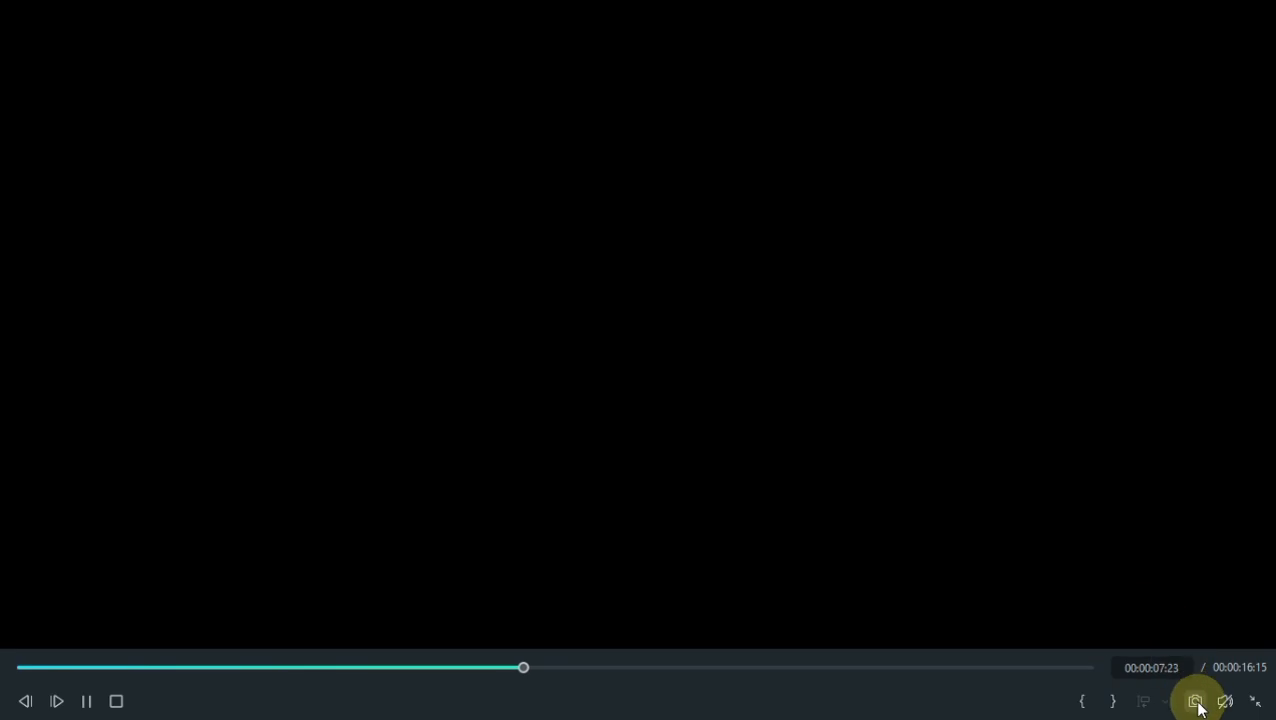
{"action": "left_click", "coordinate": [1255, 701]}
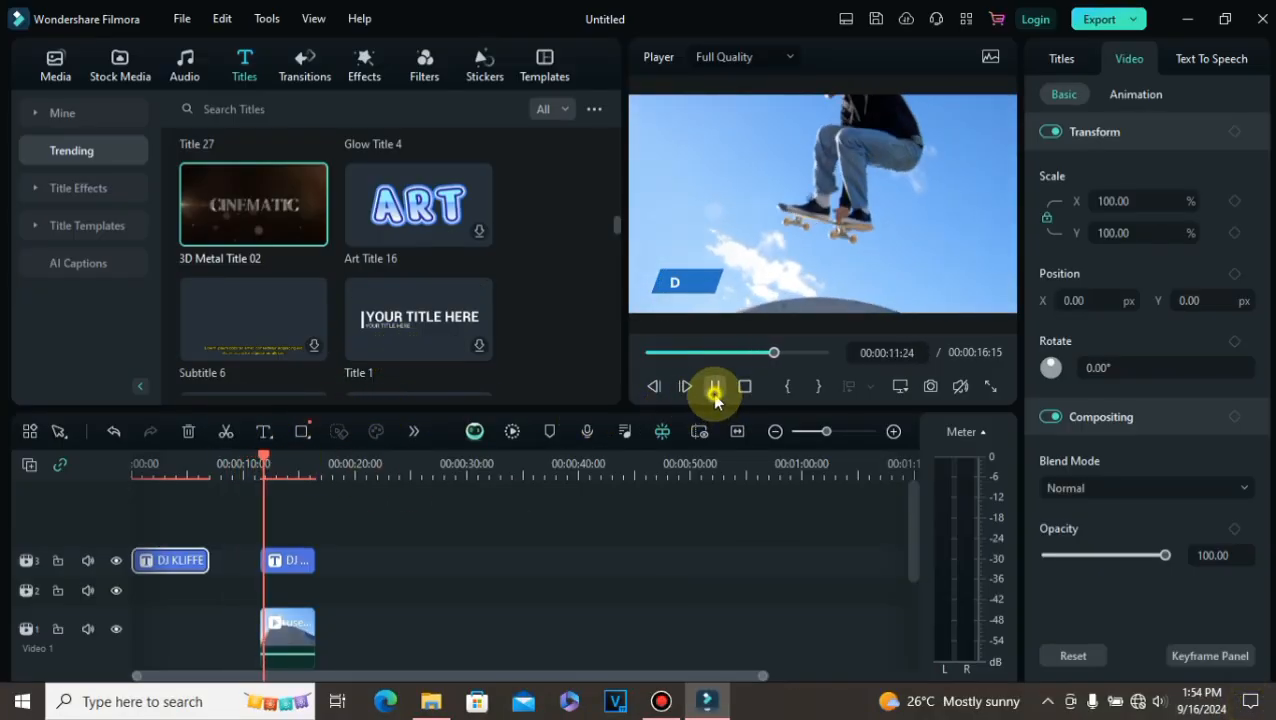
{"action": "left_click", "coordinate": [714, 390]}
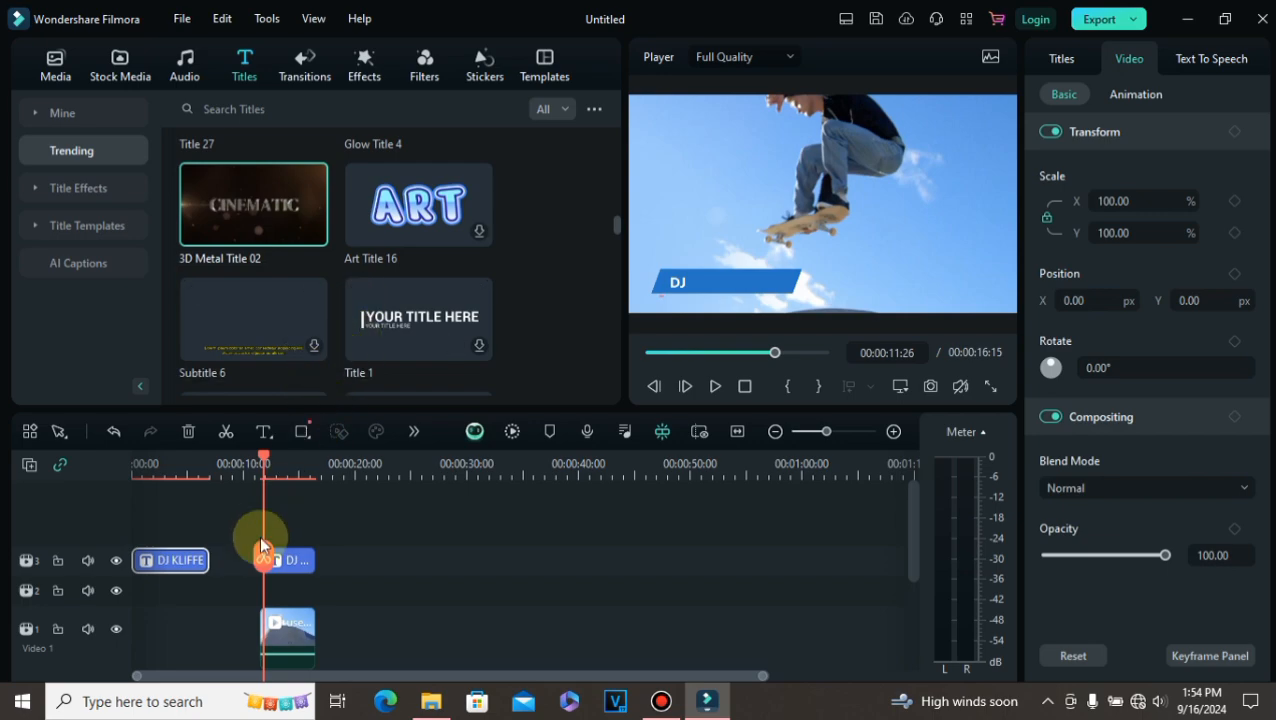
Step: Slide the user guide clip and its lower-third title left to follow the opening title, and replay from the start
{"action": "left_click_drag", "start_coordinate": [278, 622], "coordinate": [229, 625]}
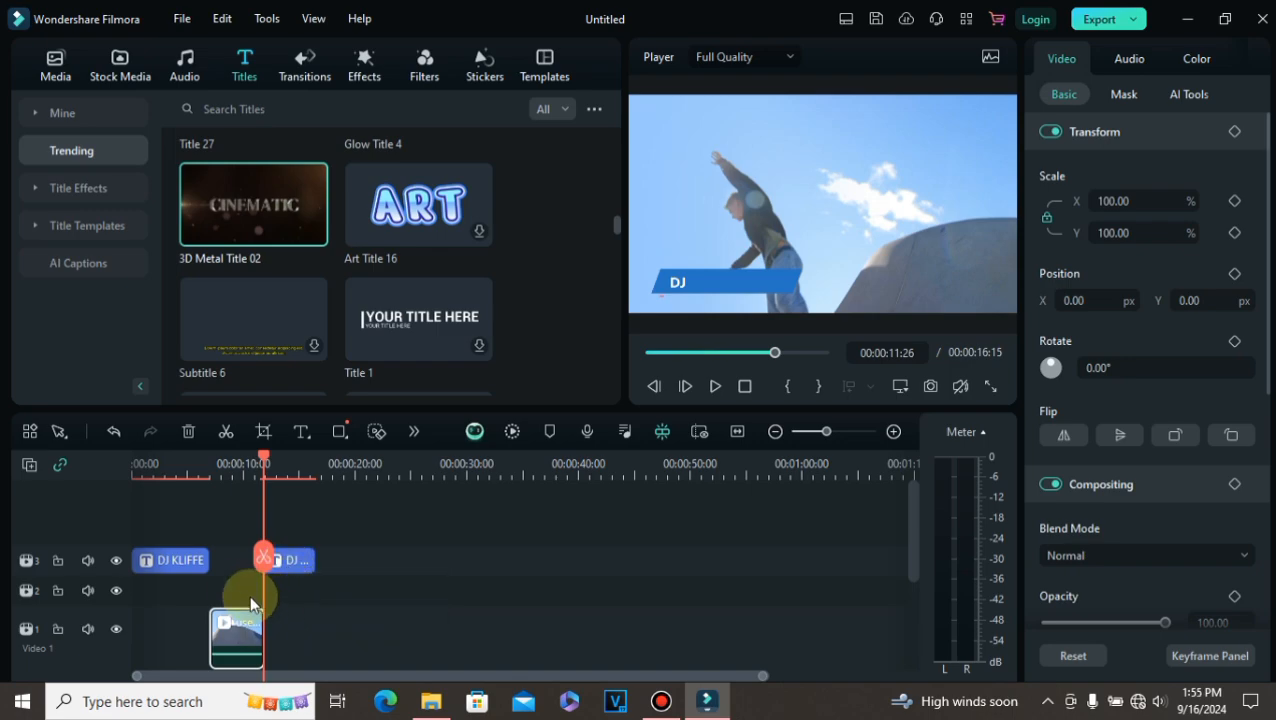
{"action": "left_click", "coordinate": [229, 593]}
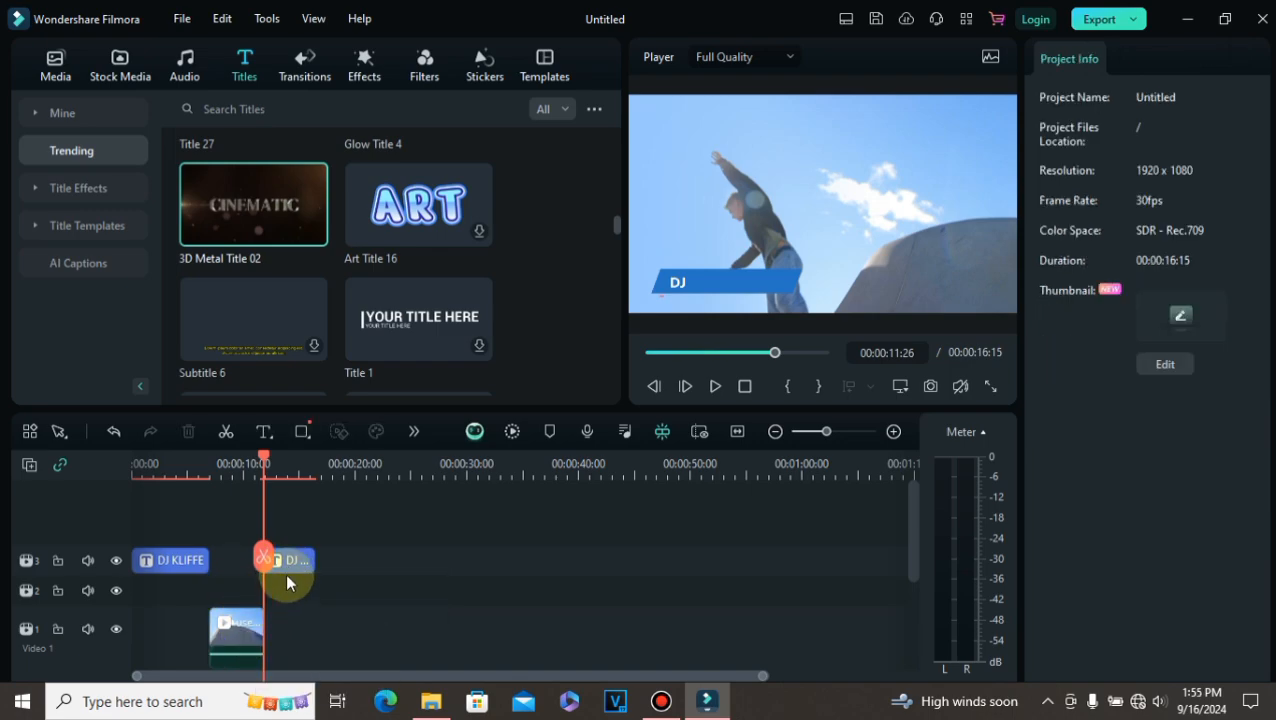
{"action": "left_click_drag", "start_coordinate": [285, 561], "coordinate": [244, 561]}
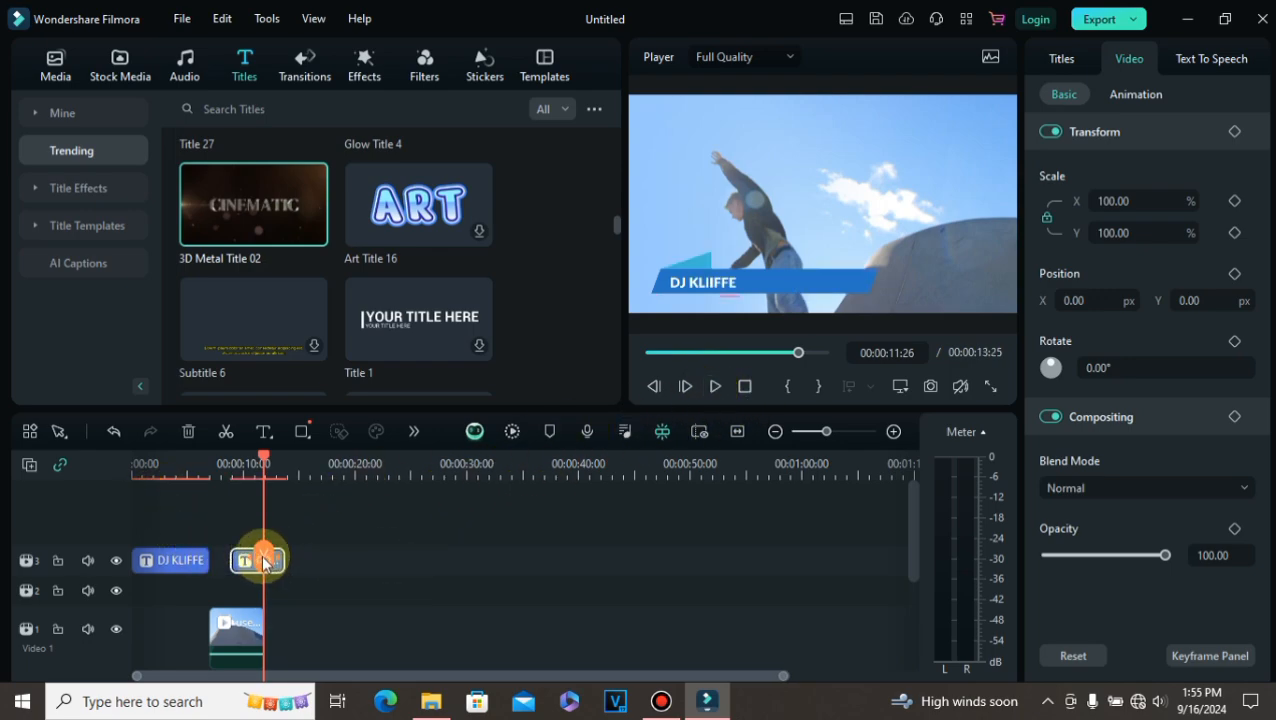
{"action": "left_click_drag", "start_coordinate": [261, 554], "coordinate": [85, 541]}
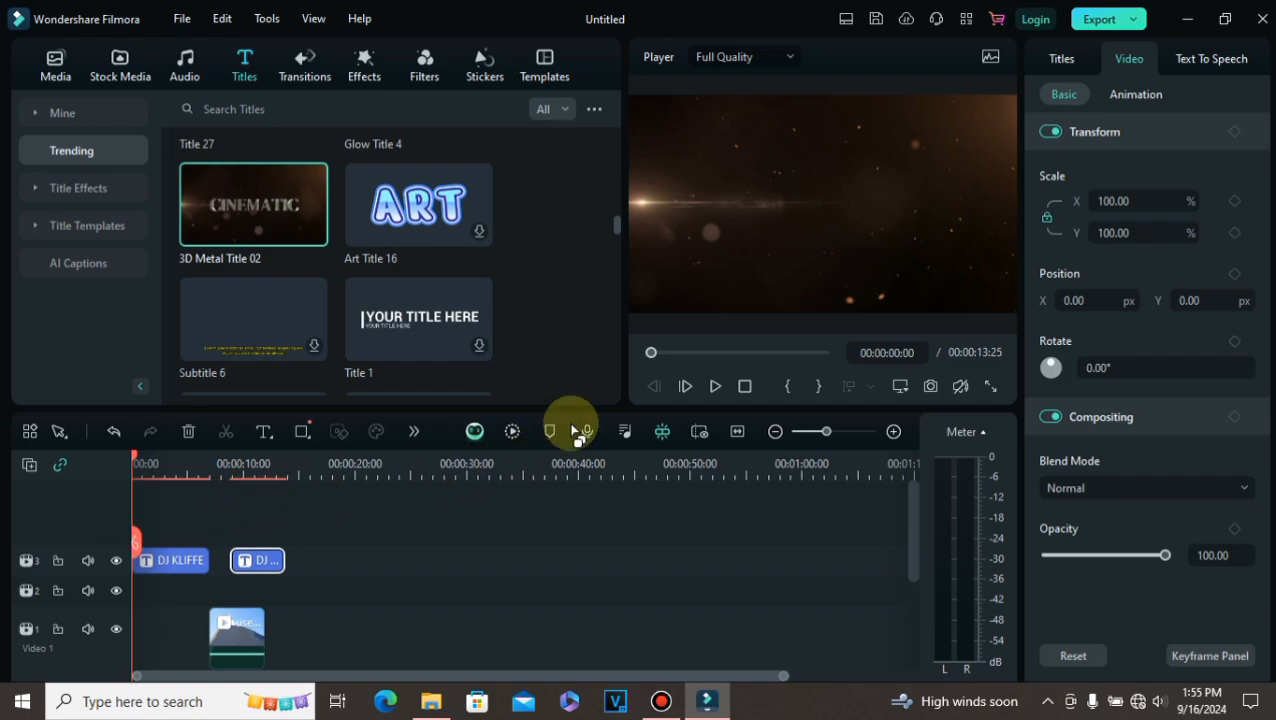
{"action": "left_click", "coordinate": [707, 397]}
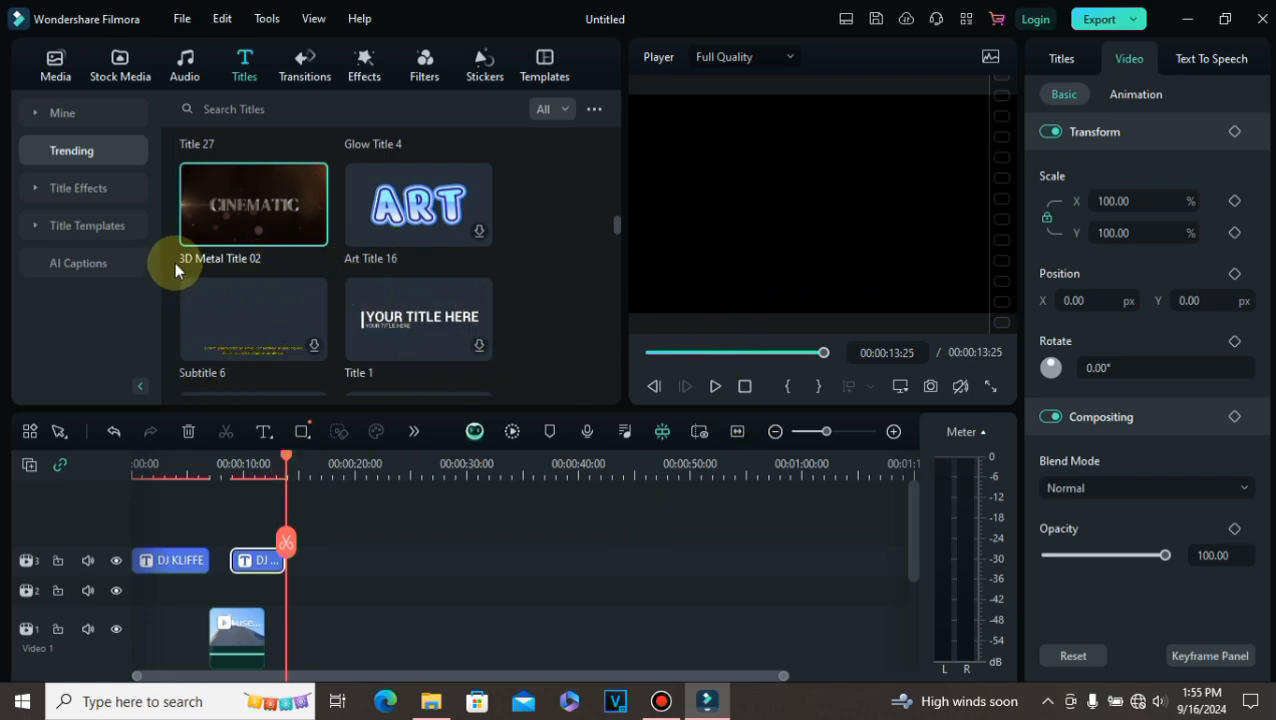
Step: Browse the trending title templates in the library
{"action": "scroll", "coordinate": [252, 300], "scroll_direction": "down", "scroll_amount": 10}
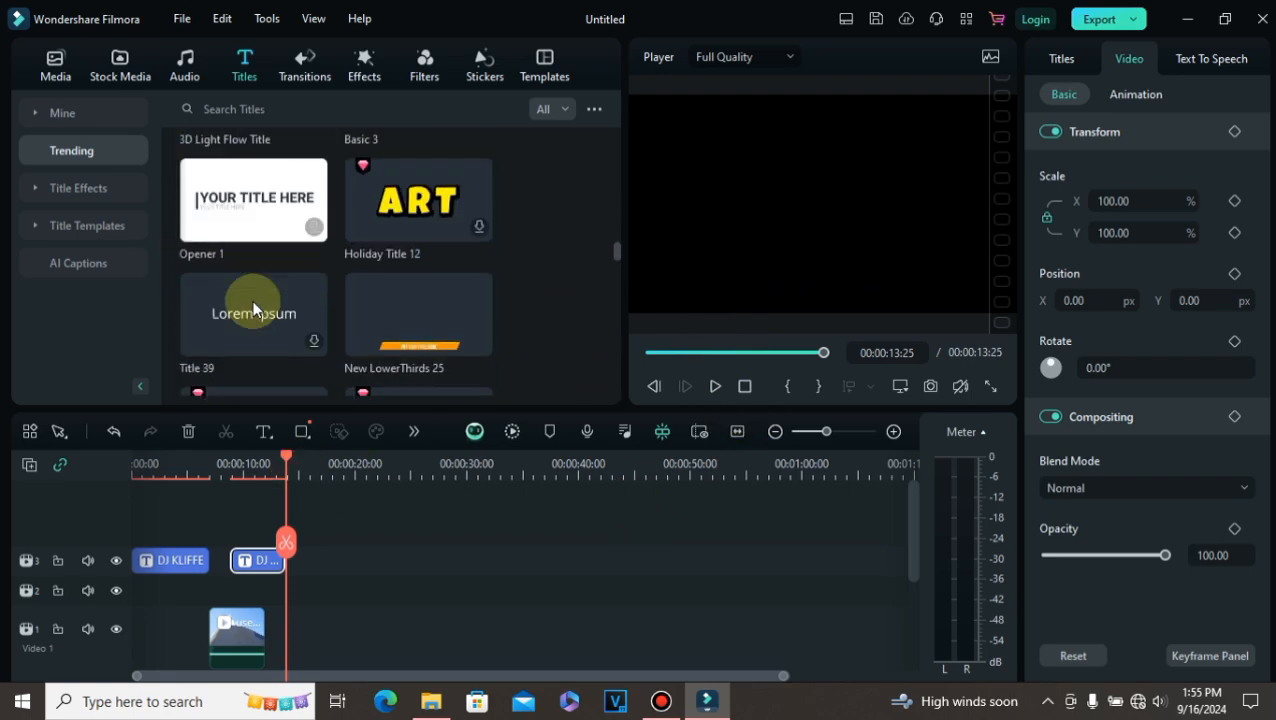
{"action": "scroll", "coordinate": [252, 300], "scroll_direction": "up", "scroll_amount": 10}
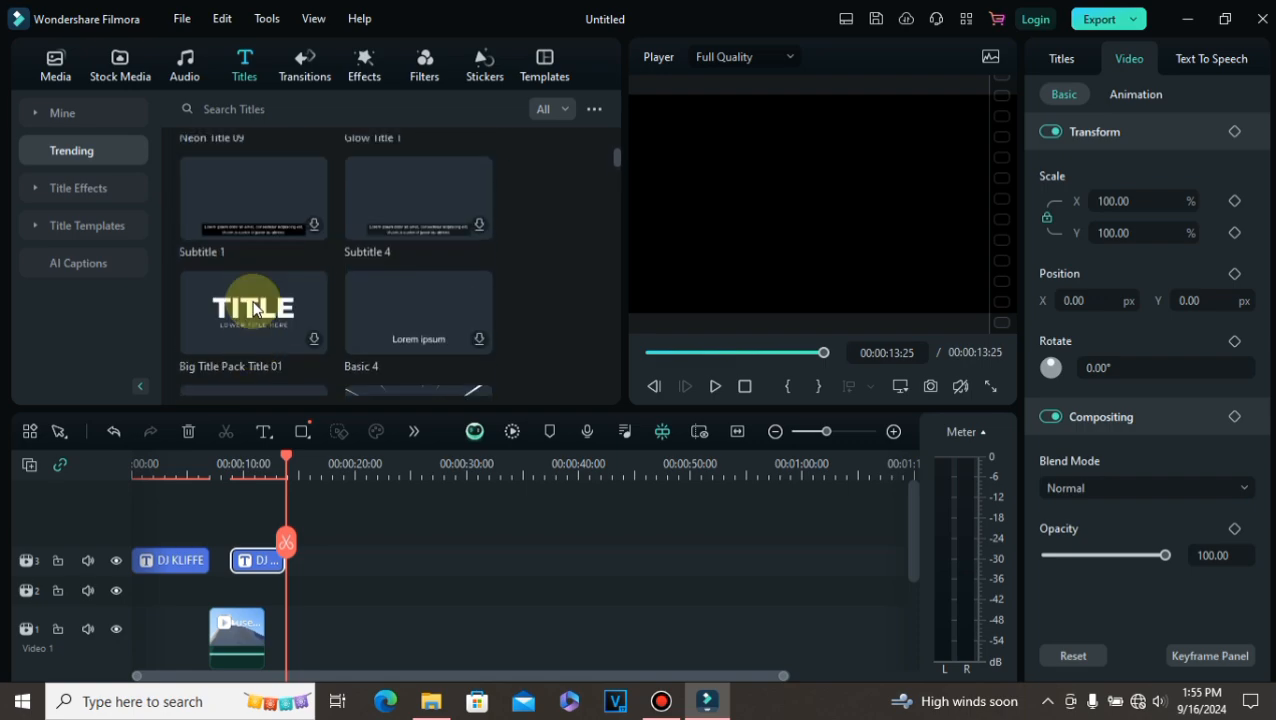
{"action": "scroll", "coordinate": [252, 300], "scroll_direction": "up", "scroll_amount": 5}
{"action": "left_click", "coordinate": [152, 563]}
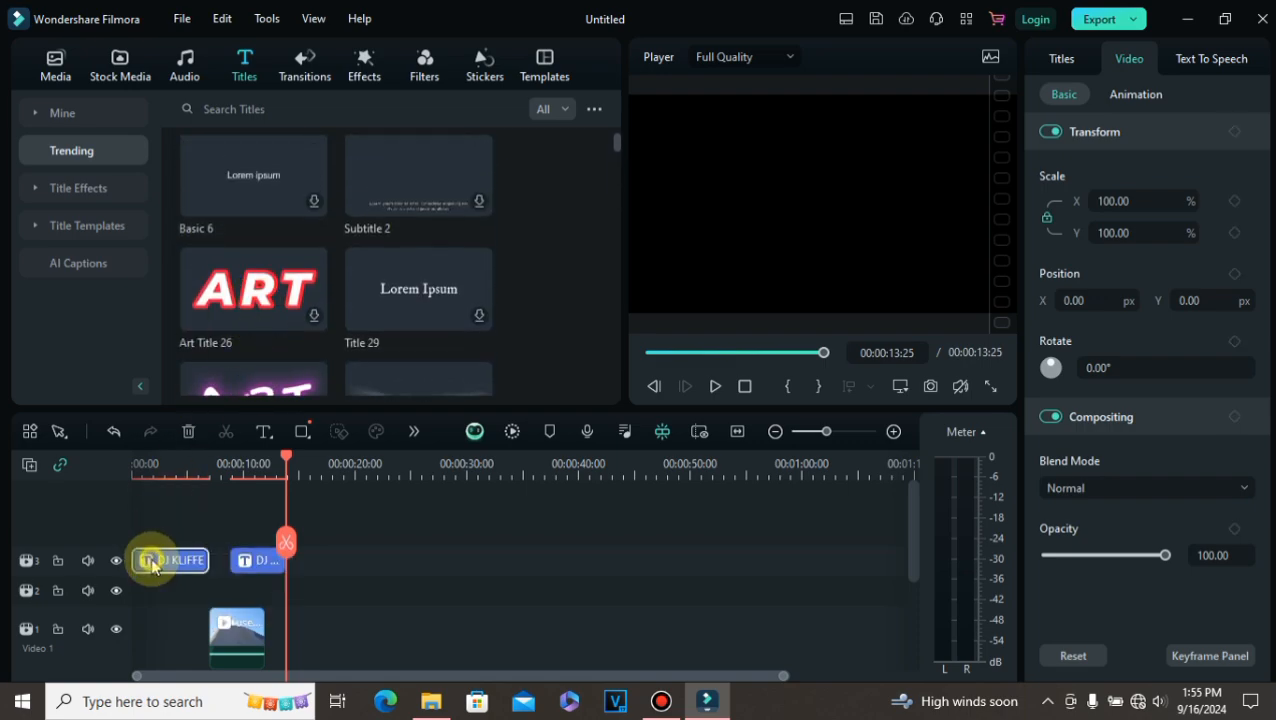
{"action": "scroll", "coordinate": [329, 180], "scroll_direction": "up", "scroll_amount": 2}
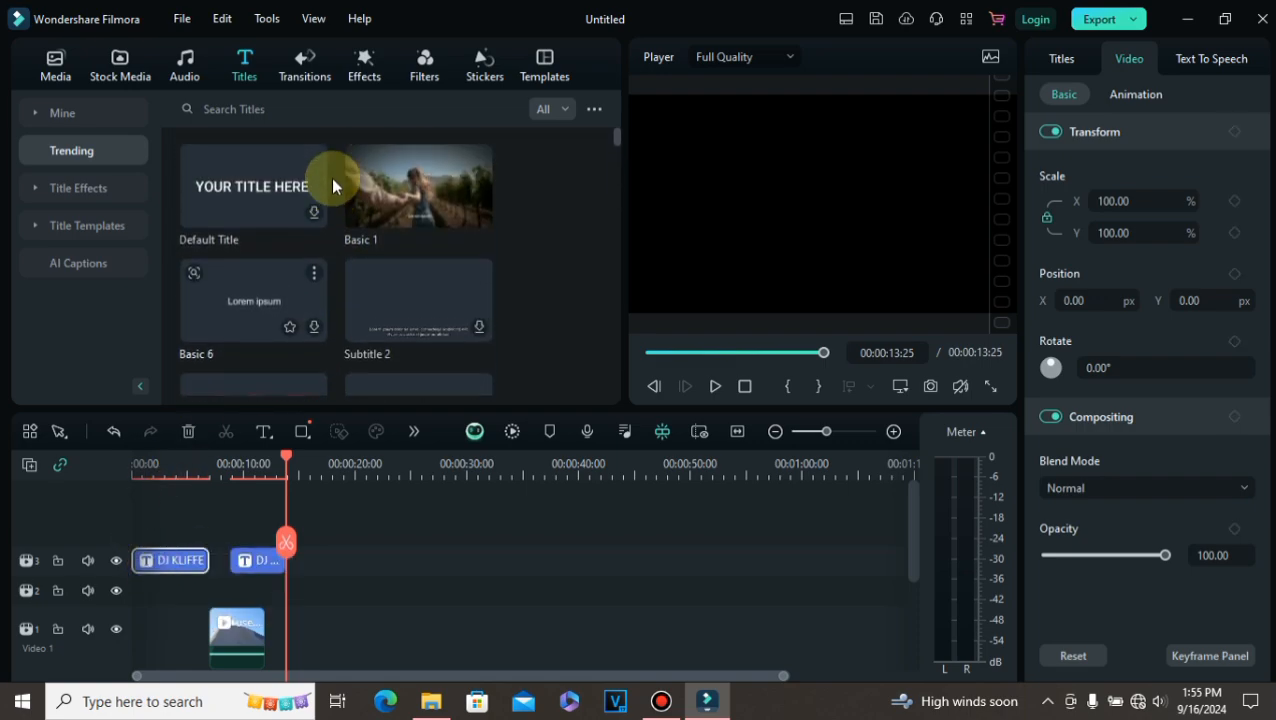
{"action": "scroll", "coordinate": [331, 203], "scroll_direction": "down", "scroll_amount": 3}
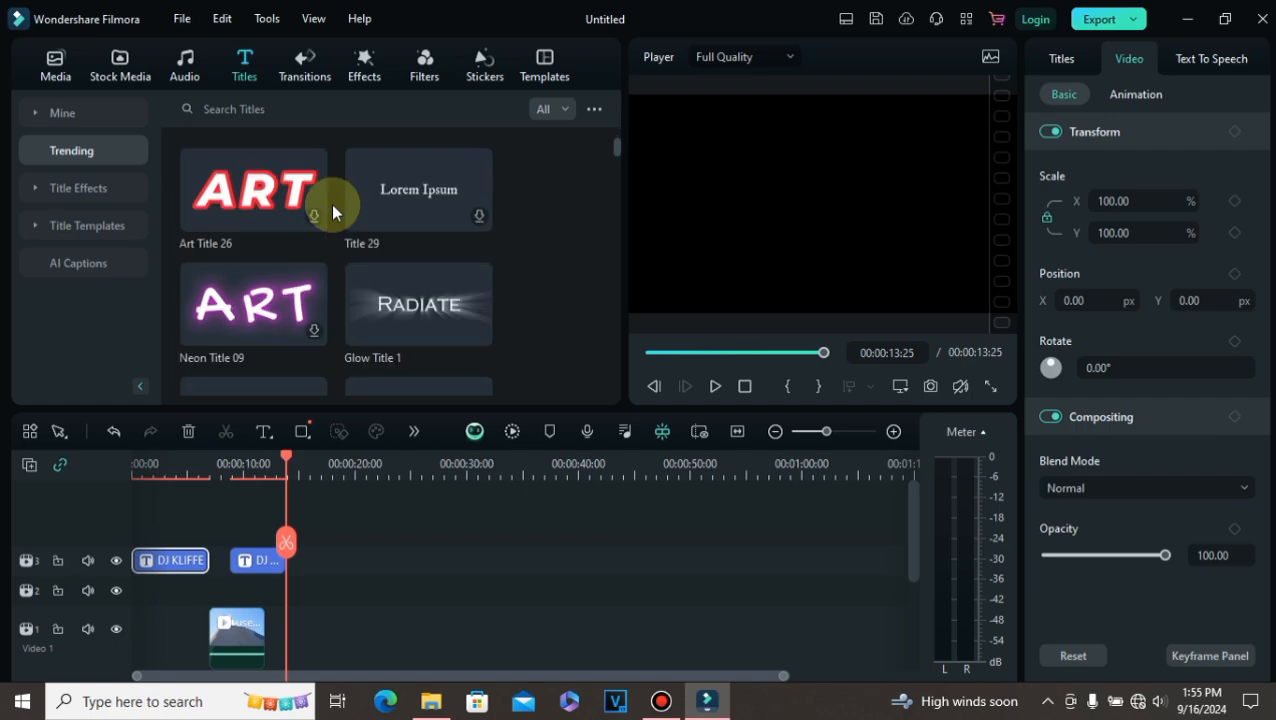
{"action": "scroll", "coordinate": [328, 203], "scroll_direction": "down", "scroll_amount": 3}
{"action": "scroll", "coordinate": [317, 205], "scroll_direction": "up", "scroll_amount": 6}
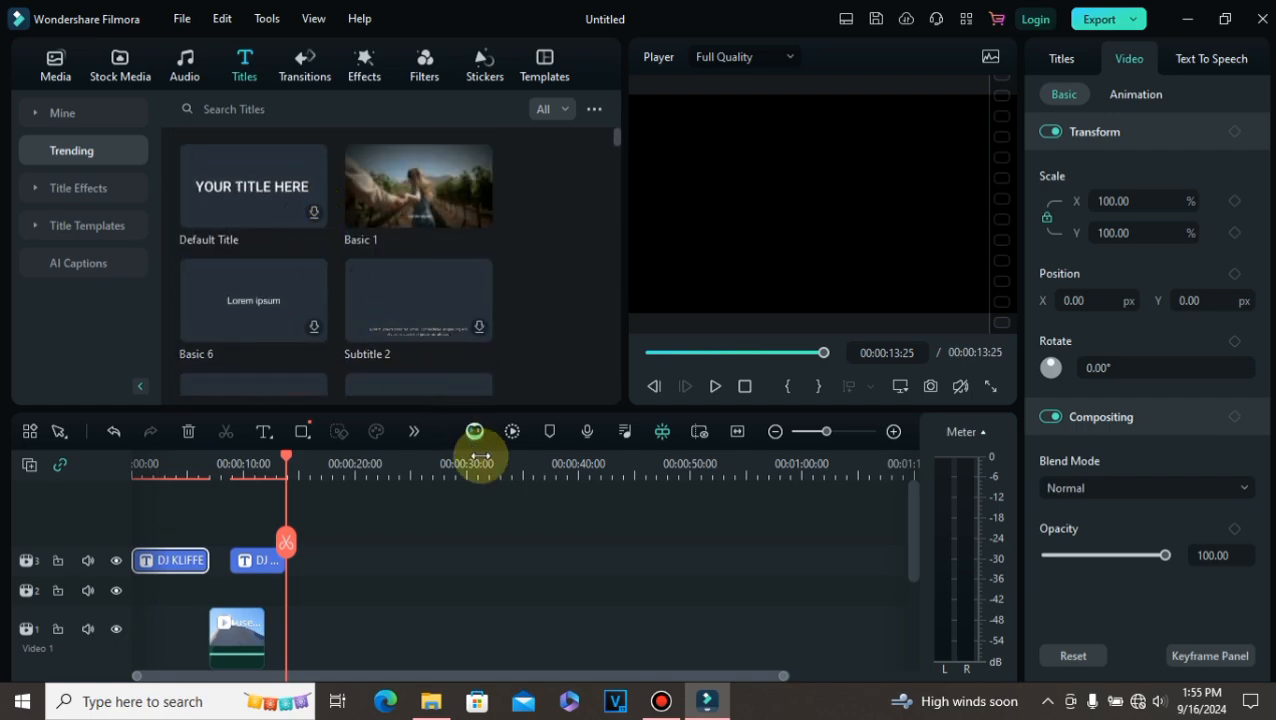
{"action": "left_click", "coordinate": [392, 529]}
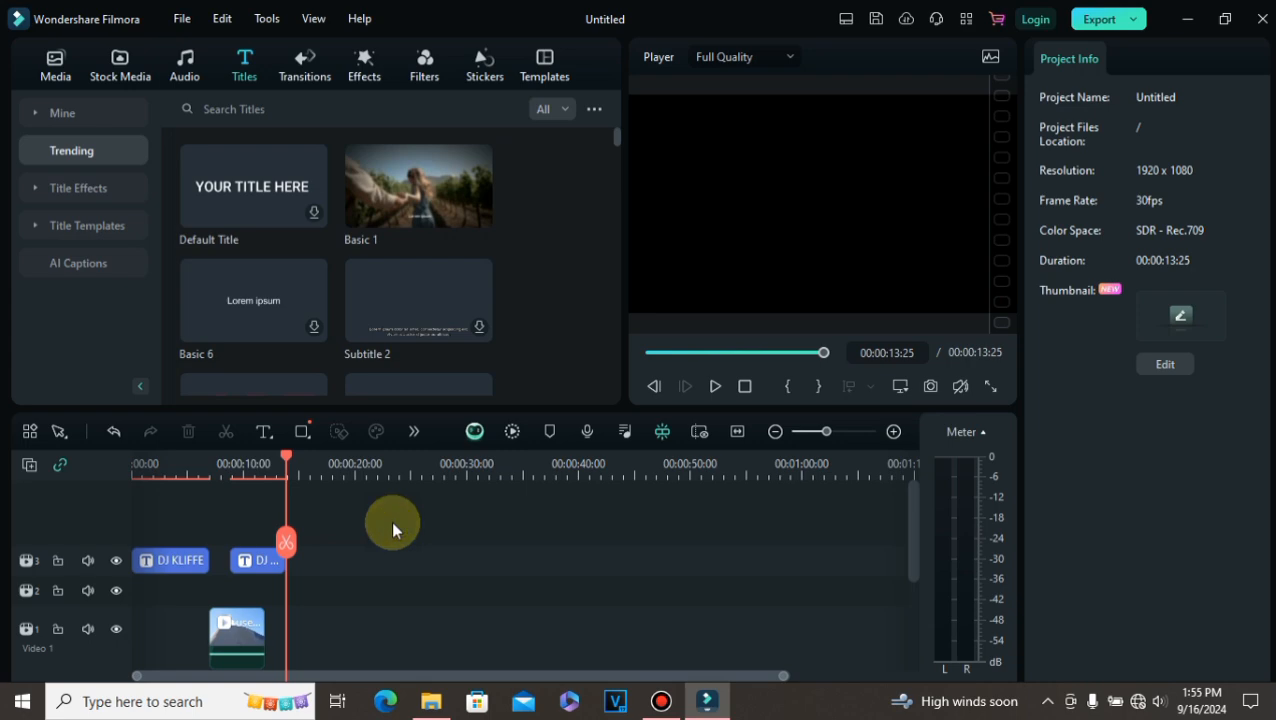